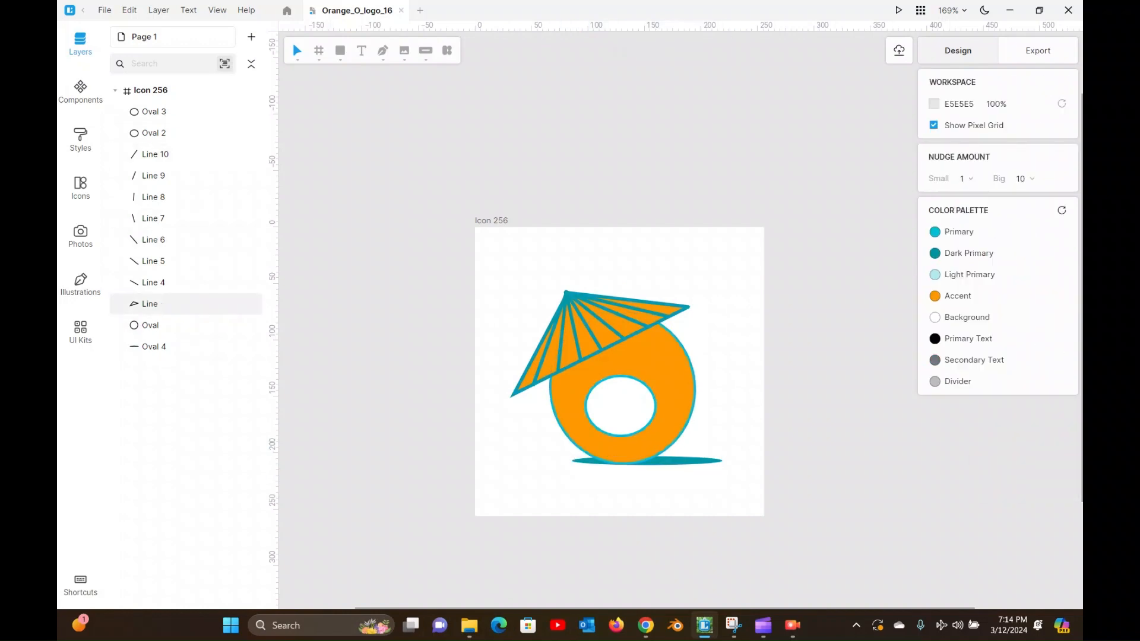
Set the border colour of Line 4, the umbrella's uppermost inner rib, to white (#FFFFFF).
click(149, 304)
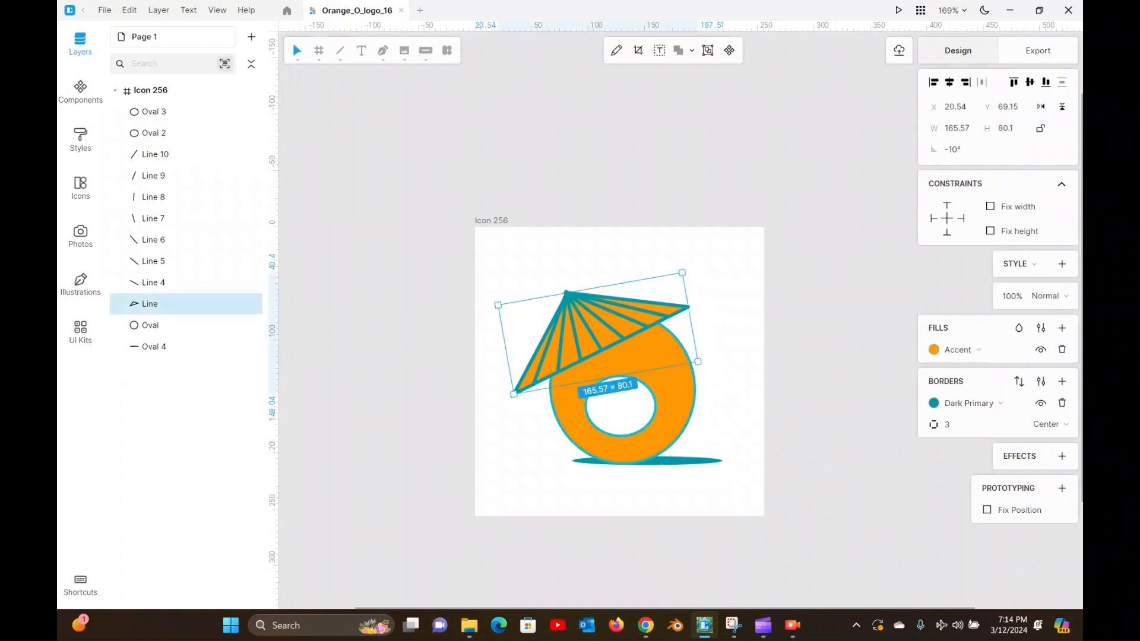
click(153, 283)
click(933, 376)
click(791, 392)
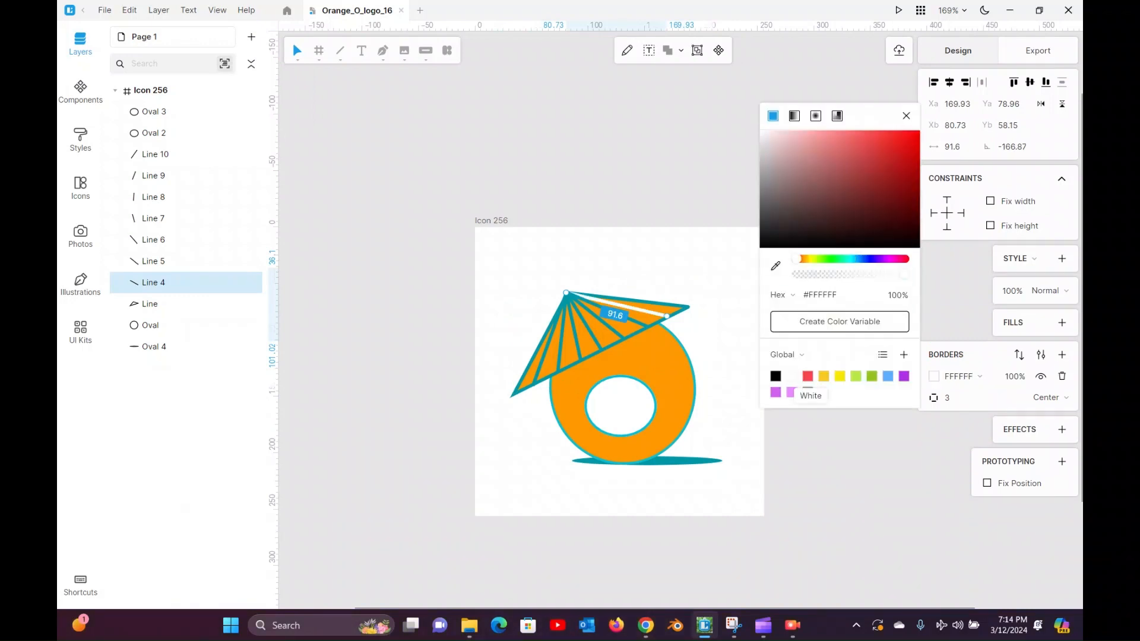
click(720, 274)
Change the border of the umbrella's outer triangle shape to white.
click(638, 315)
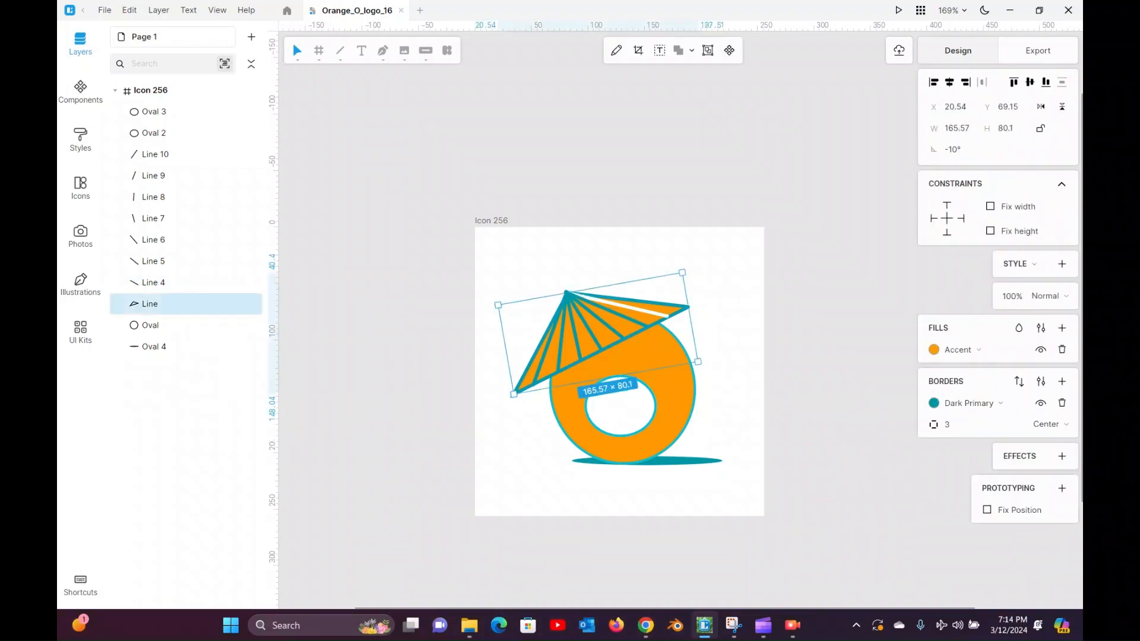
click(933, 403)
click(792, 402)
click(720, 276)
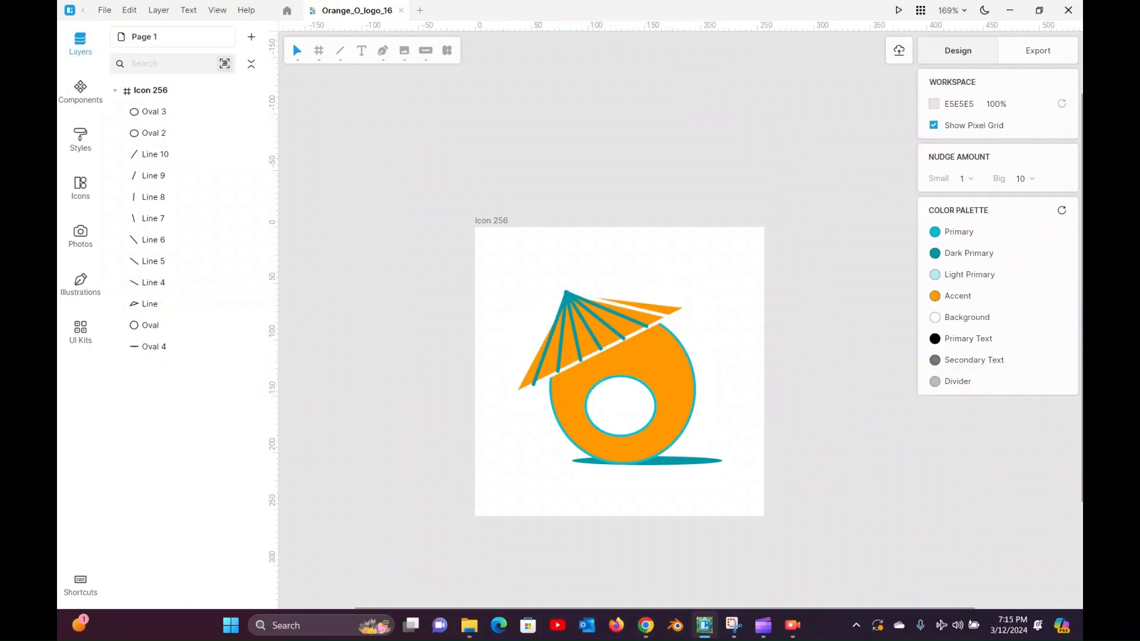
Recolour the borders of the umbrella ribs Line 5 and Line 6 to white.
click(630, 319)
click(934, 377)
click(791, 378)
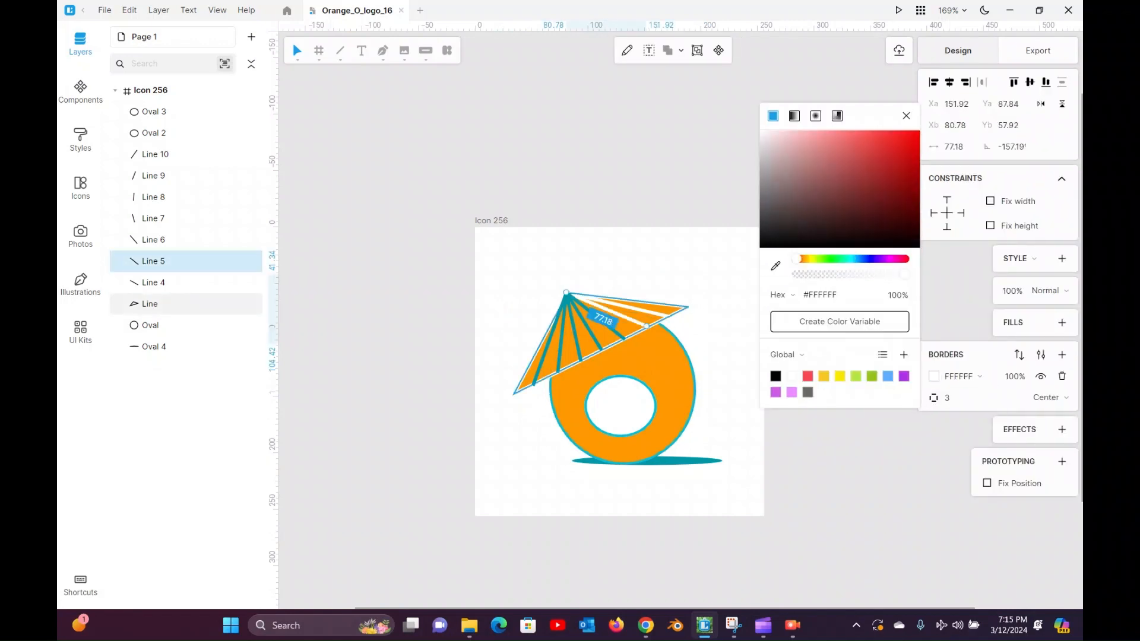
click(614, 330)
click(933, 377)
click(792, 378)
Recolour the borders of the umbrella ribs Line 7 and Line 8 to white.
click(596, 340)
click(933, 376)
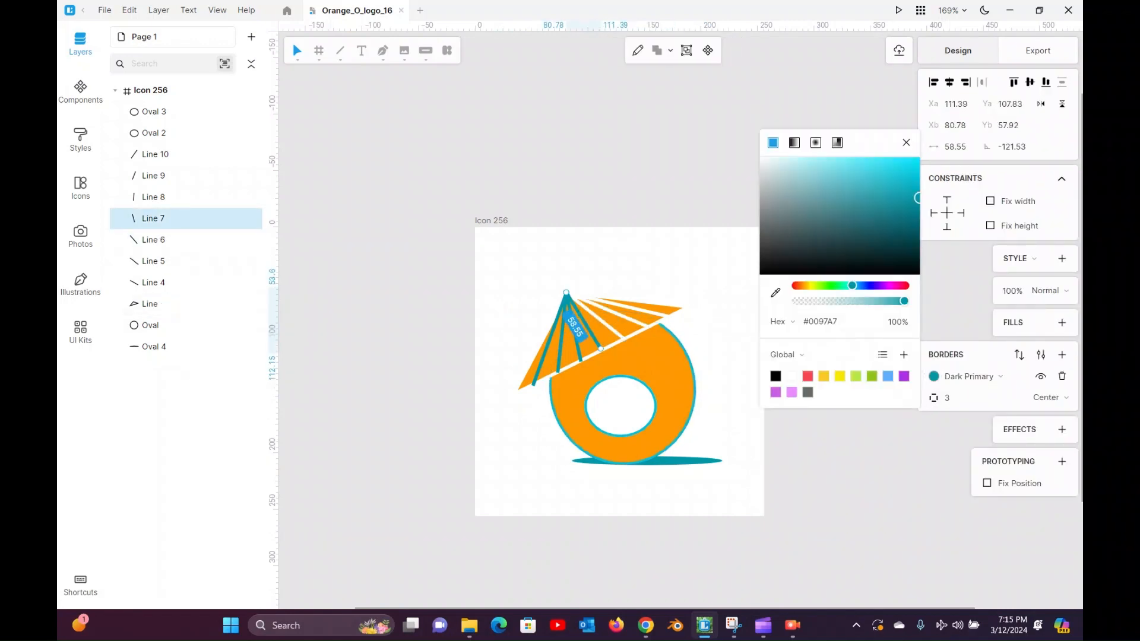
click(793, 378)
click(578, 348)
click(933, 377)
click(793, 377)
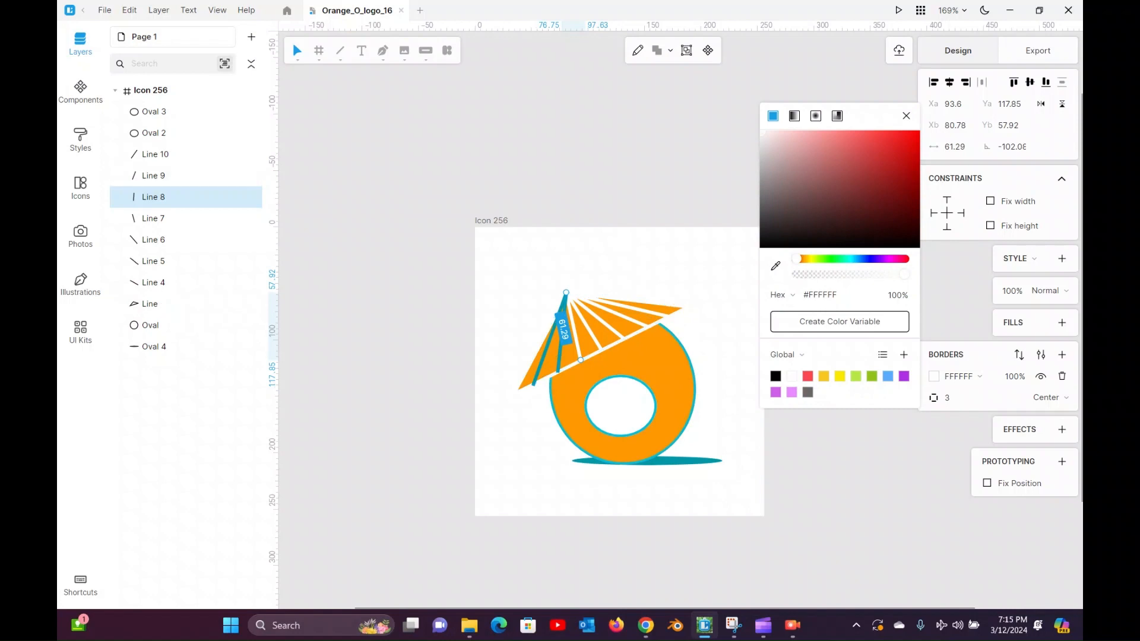
Recolour the borders of the last two umbrella ribs, Line 9 and Line 10, to white.
click(561, 342)
click(933, 377)
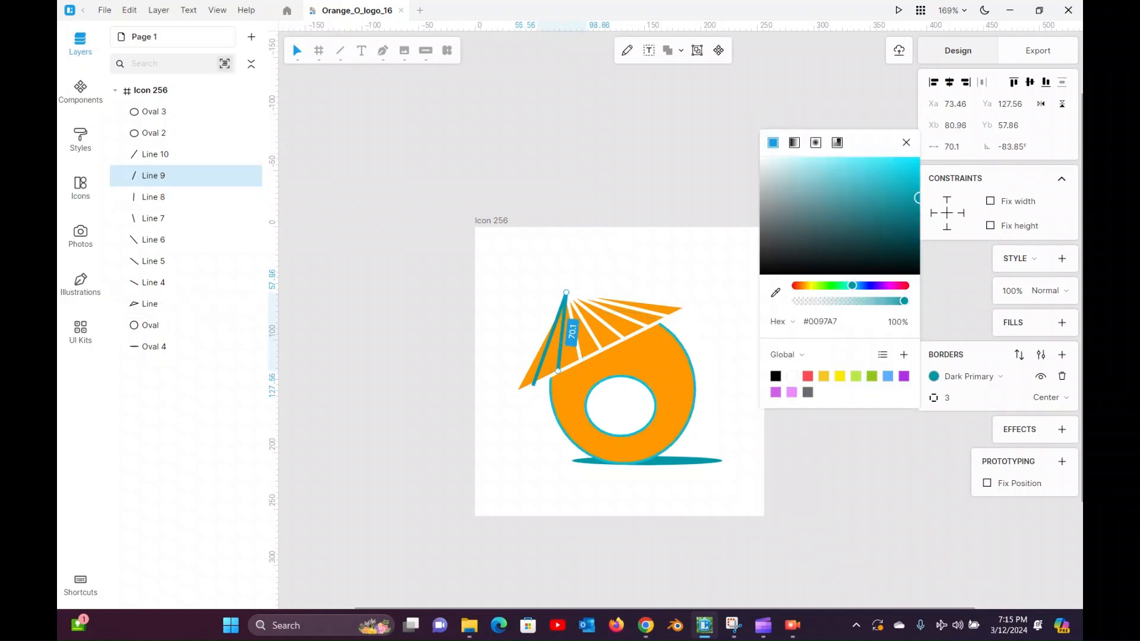
click(793, 378)
click(541, 352)
click(545, 351)
click(933, 376)
click(793, 378)
click(832, 457)
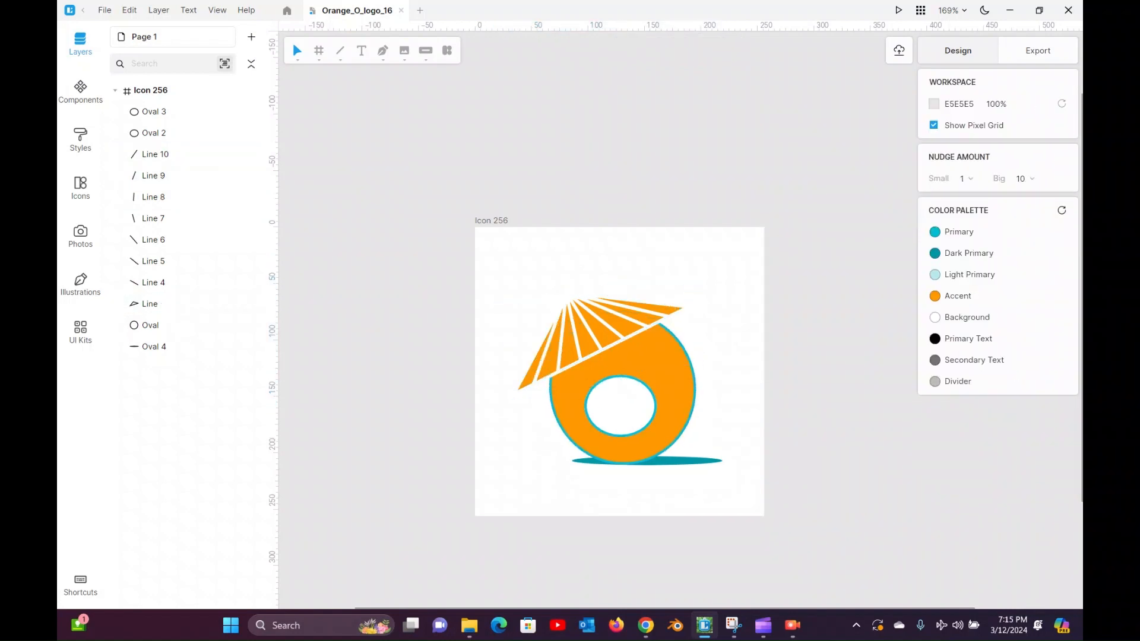
Set the border colour of the large orange oval to white.
click(674, 410)
click(934, 424)
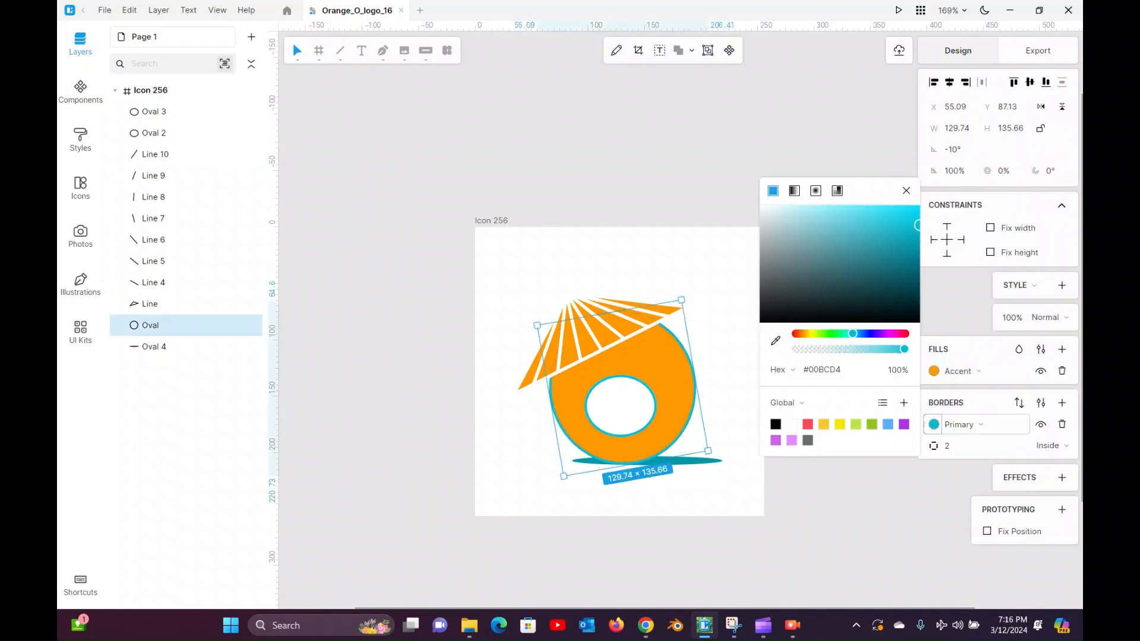
click(794, 425)
click(796, 472)
Make the inner white oval's border and the flat shadow oval's fill yellow.
click(620, 407)
click(933, 424)
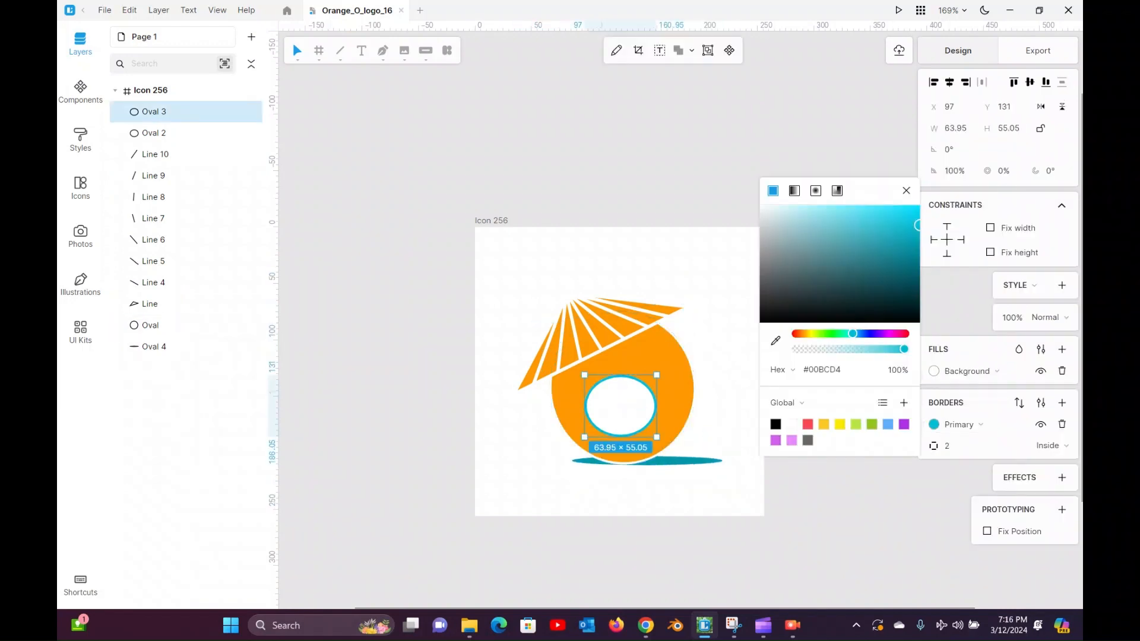
click(842, 425)
click(832, 505)
click(689, 461)
click(934, 371)
click(842, 350)
click(832, 463)
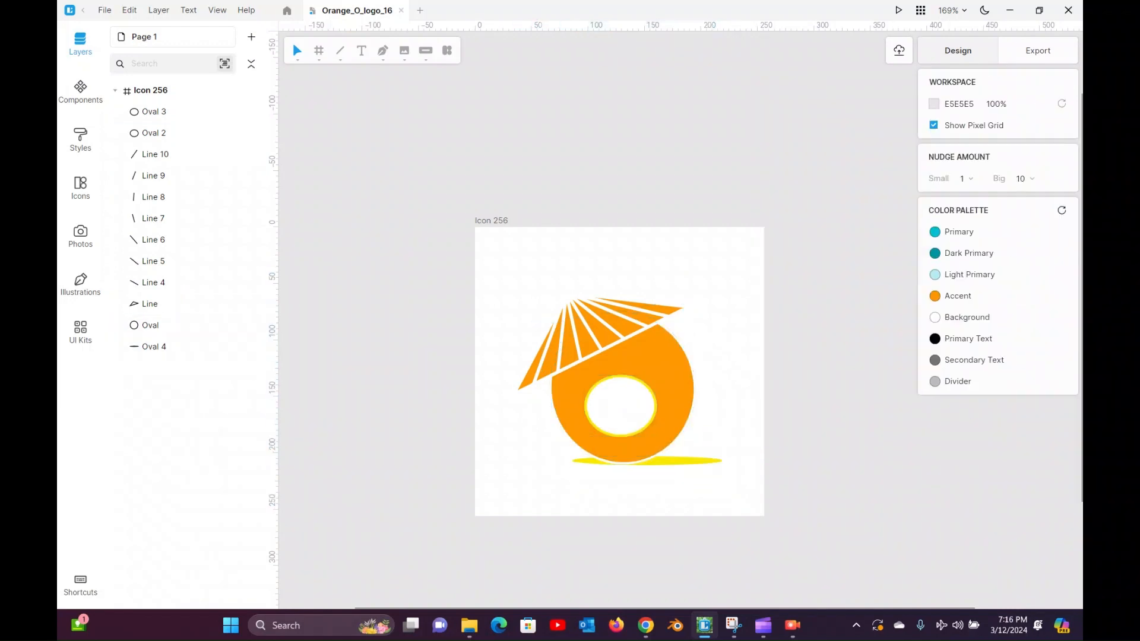
Draw an oval about 30 × 33 at the umbrella's tip and fill it with yellow (#FAE800).
click(340, 59)
click(340, 139)
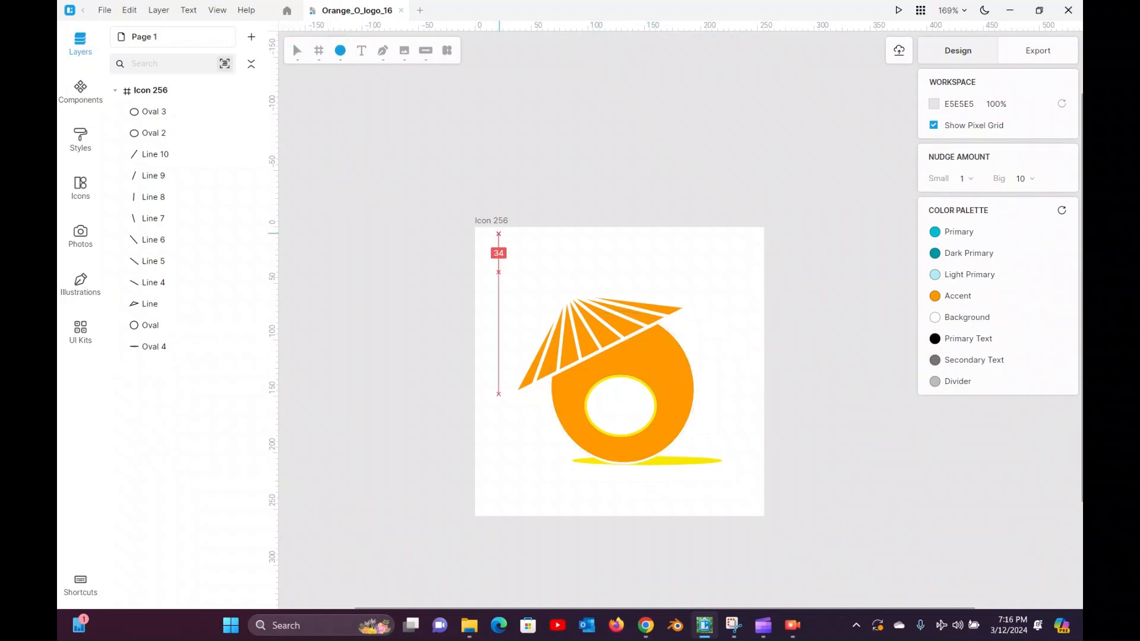
drag(551, 273, 585, 309)
click(934, 371)
click(842, 351)
click(831, 463)
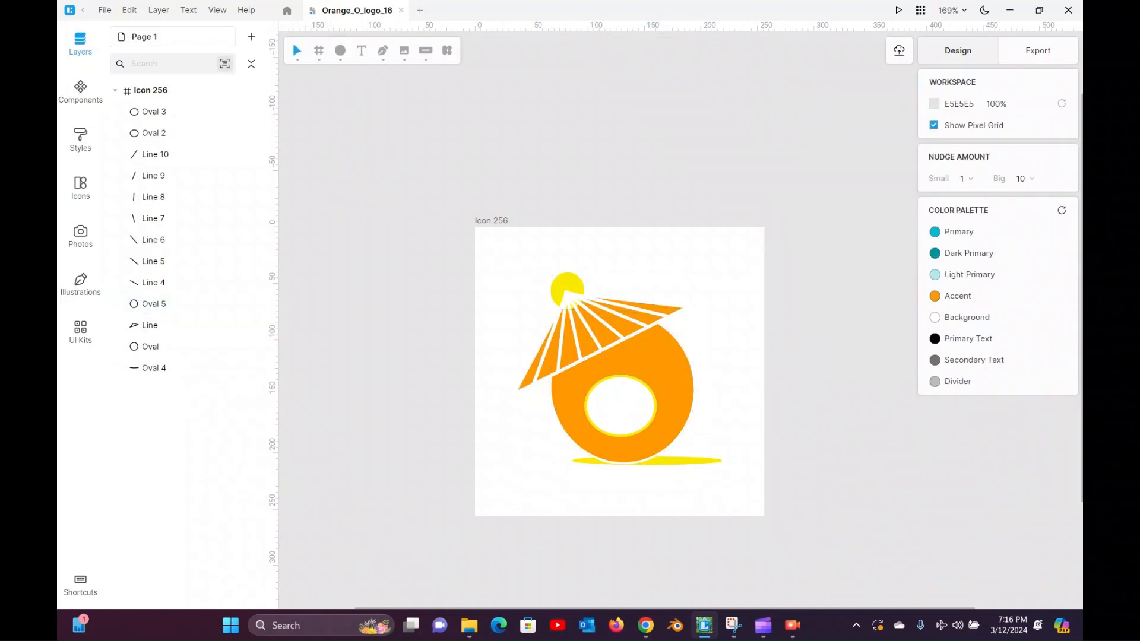
Bring the new yellow oval to the front and place it as a pupil at the lower middle of the white inner oval.
click(154, 303)
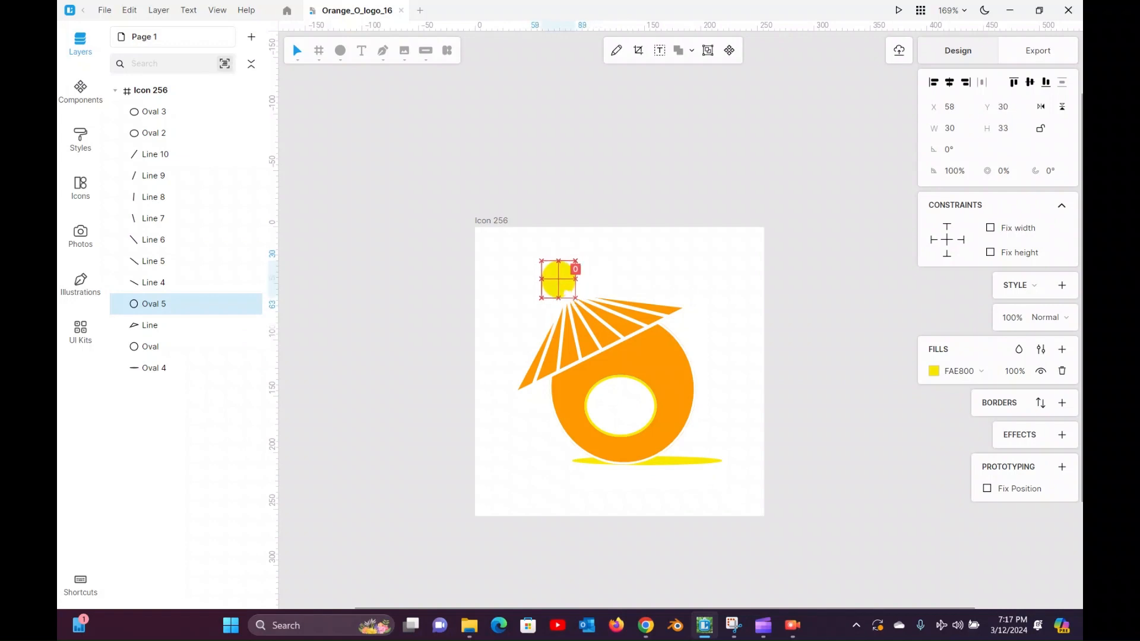
mouse_move(584, 227)
mouse_down()
mouse_move(598, 258)
mouse_move(604, 226)
mouse_up()
drag(564, 261, 544, 298)
key(ctrl+z)
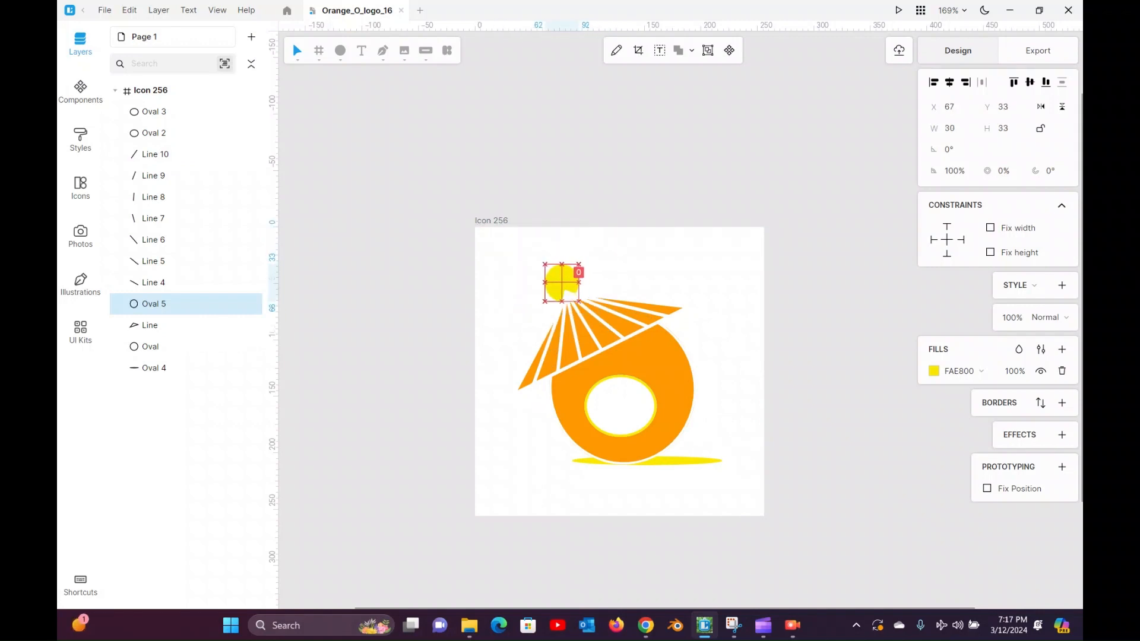
key(ctrl+z)
key(Escape)
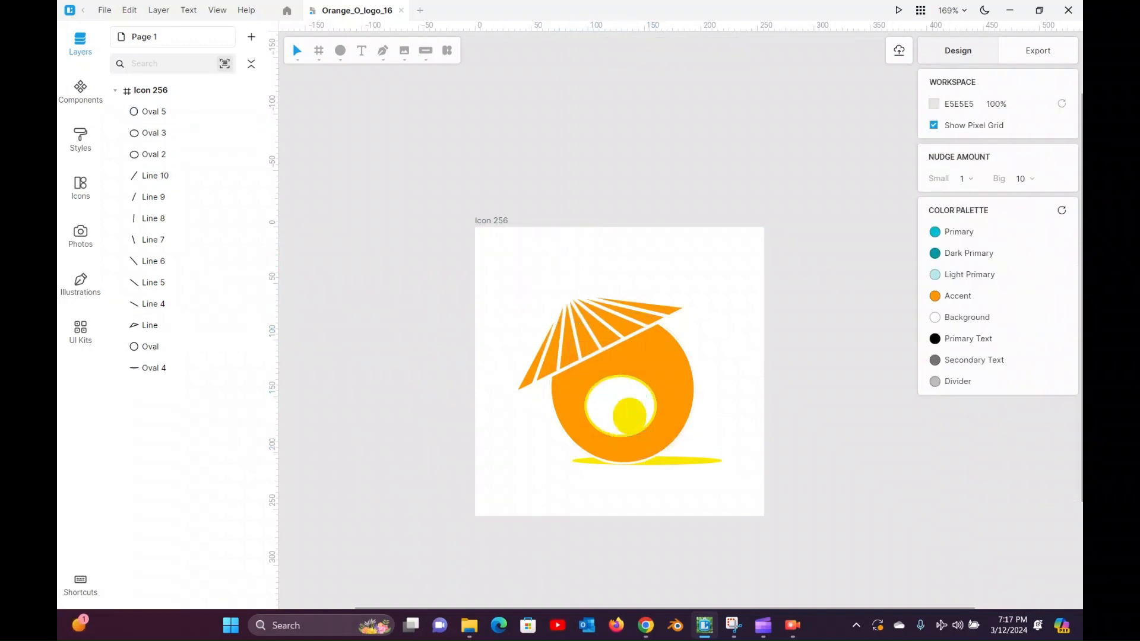
key(ctrl+z)
key(Escape)
Start saving a copy of the document and create a folder named NewOrangeLogoDemo inside Documents > Lunacy_Practice_Folder.
key(ctrl+shift+s)
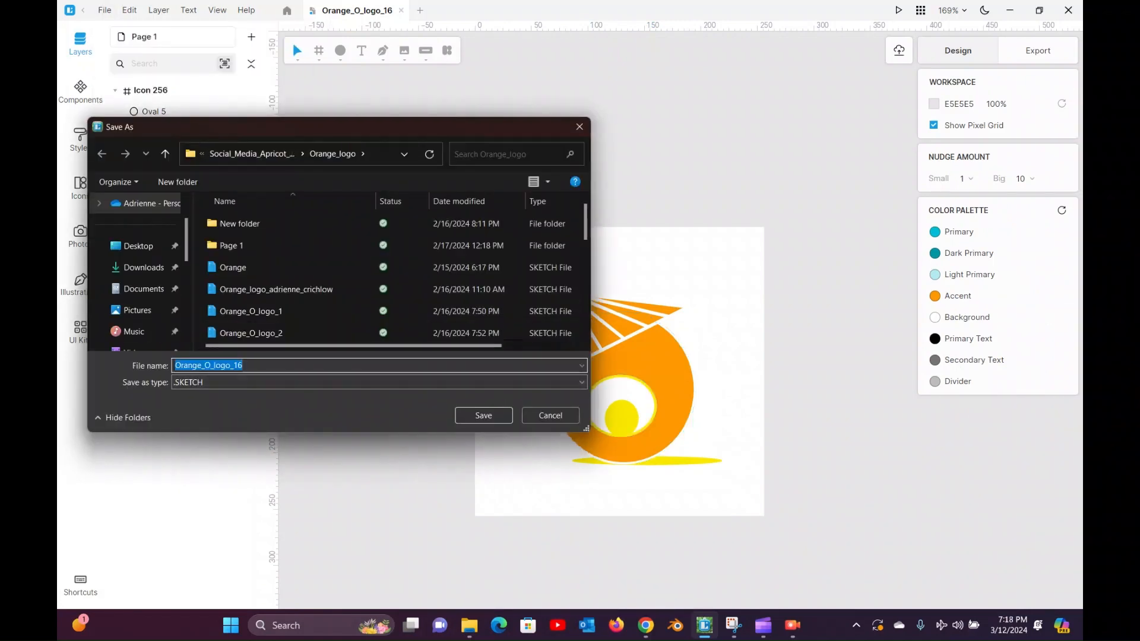
click(144, 289)
scroll(264, 263, down, 3)
double_click(264, 263)
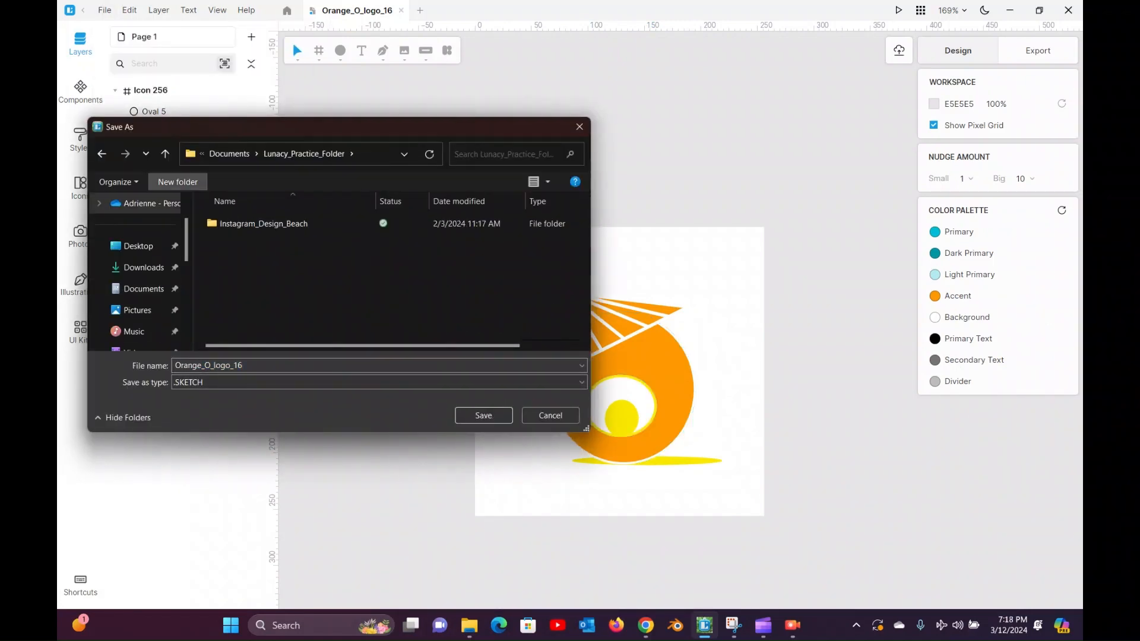
click(178, 182)
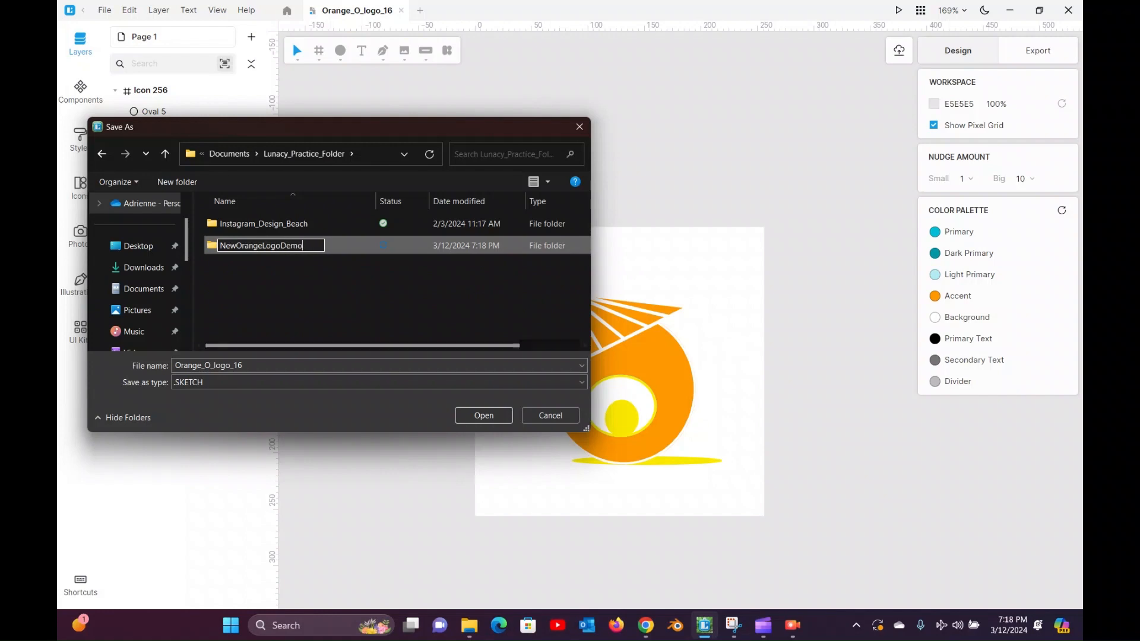
key(Return)
Save the document as Orange_O_logo_001 in SKETCH format in Lunacy_Practice_Folder.
key(End)
key(BackSpace)
key(BackSpace)
text(001)
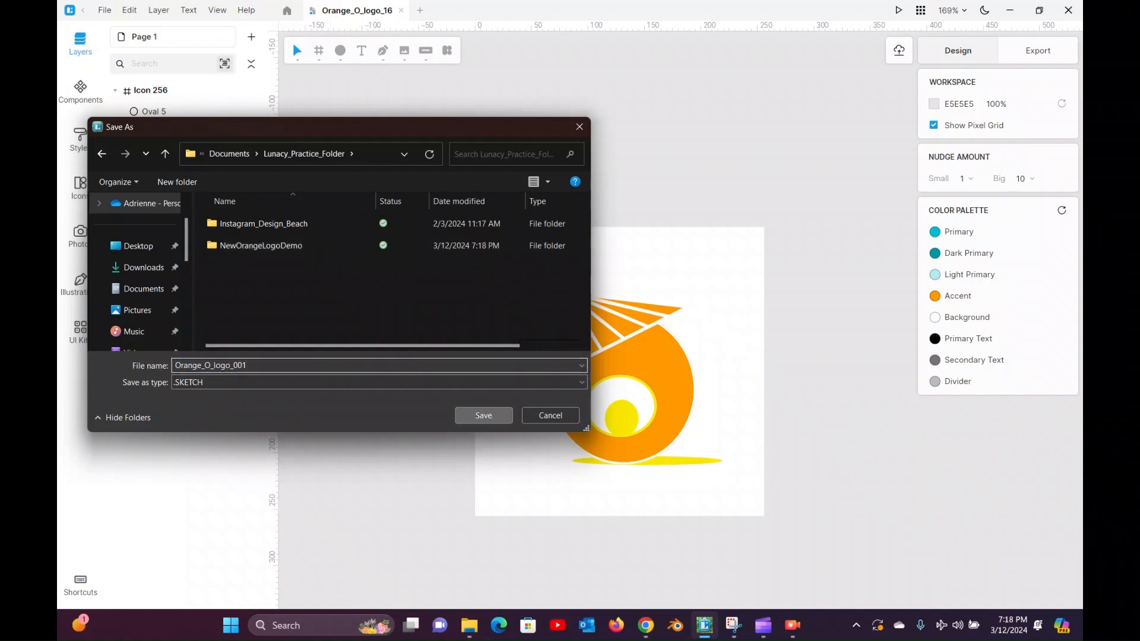
key(Return)
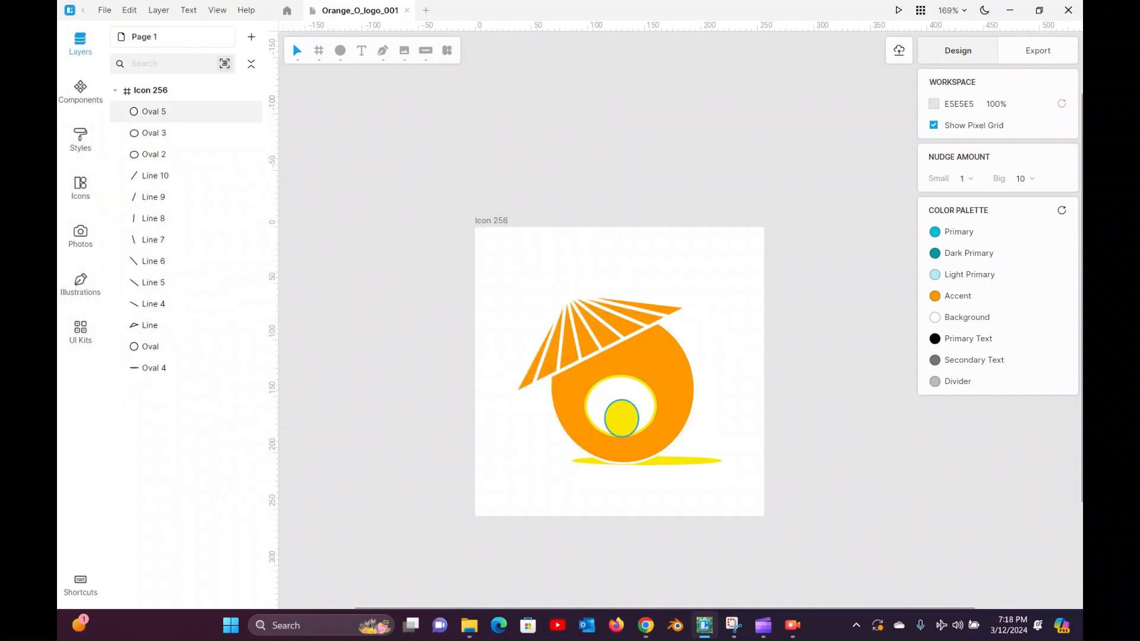
drag(622, 419, 629, 418)
click(105, 11)
click(118, 253)
click(248, 366)
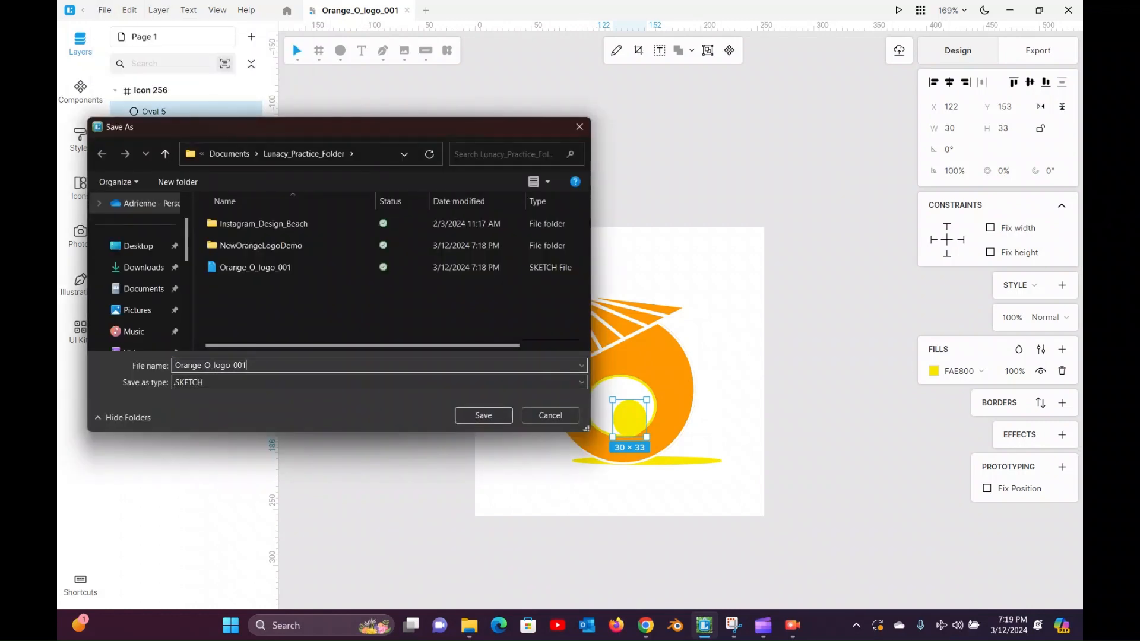
key(BackSpace)
text(2)
key(Return)
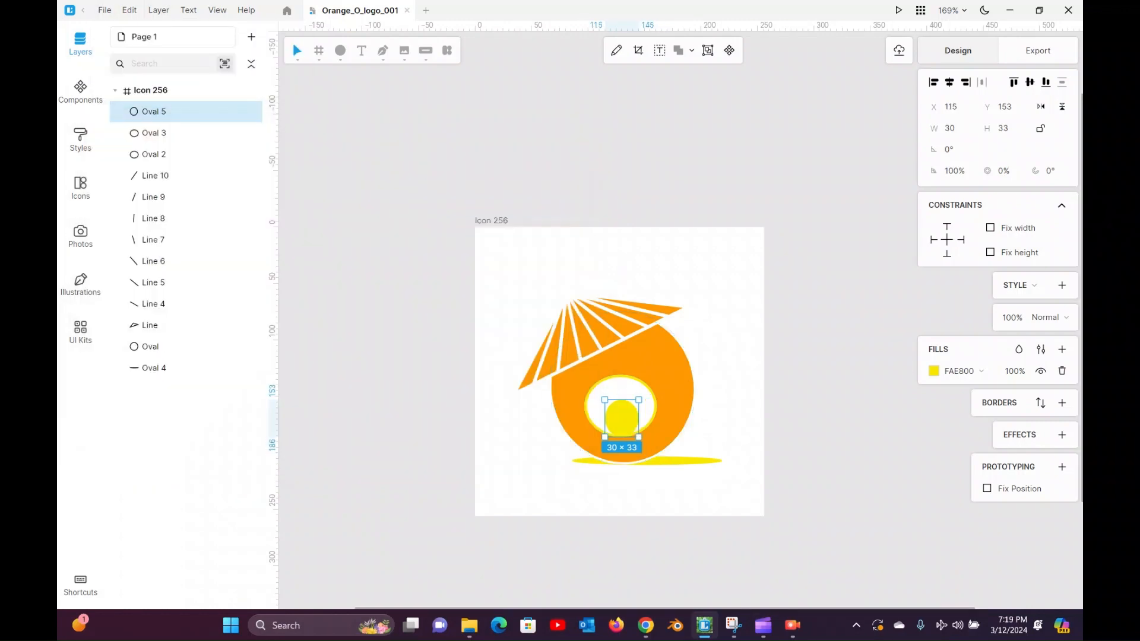
Move the yellow pupil to about X 100, Y 148 at the white oval's left side and shift the flat shadow oval slightly down.
drag(621, 418, 605, 413)
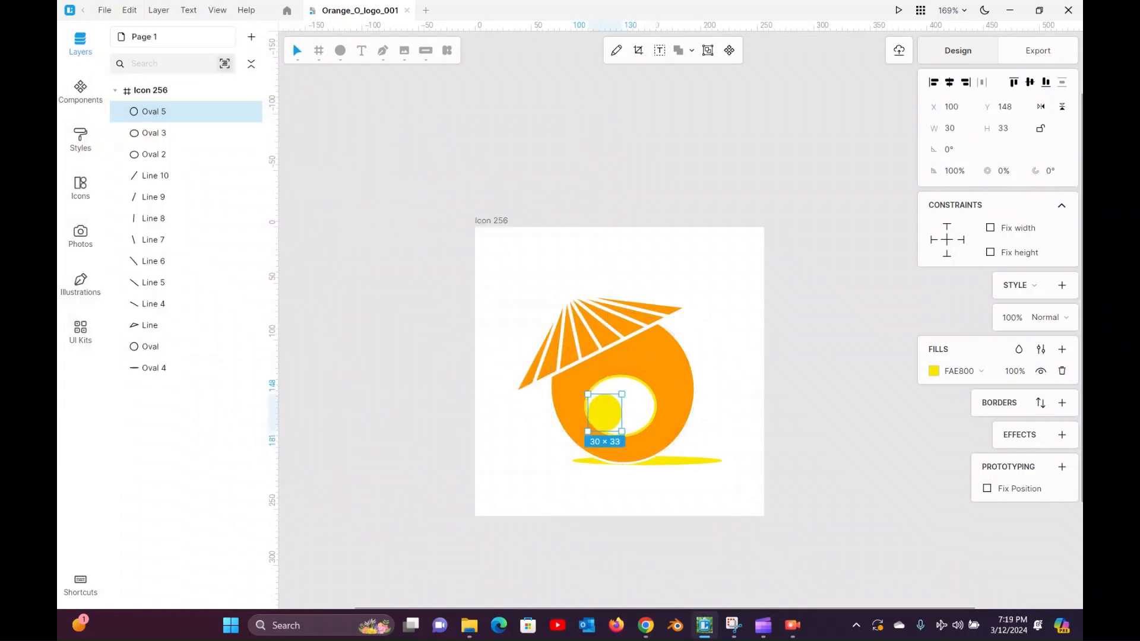
click(831, 333)
click(1038, 50)
drag(694, 461, 695, 465)
click(832, 332)
Add a 1x PNG export for the document and export it to the NewOrangeLogoDemo folder.
click(1062, 189)
click(998, 237)
click(298, 246)
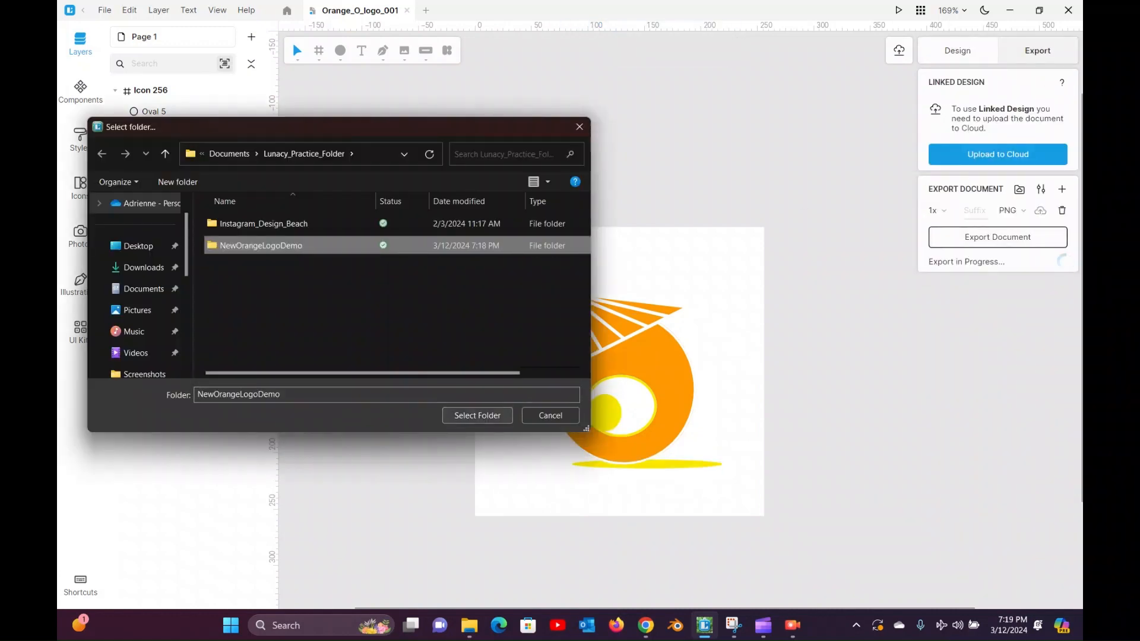
key(Return)
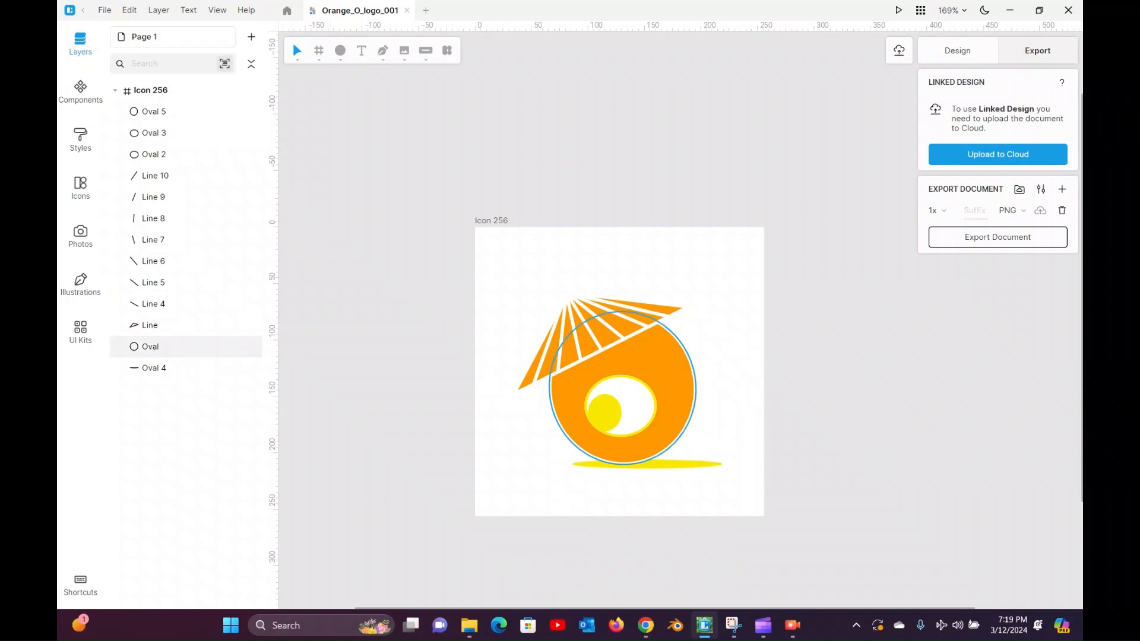
Move the yellow pupil to about X 109, Y 153 and export the document as PNG again.
drag(604, 413, 615, 419)
click(832, 333)
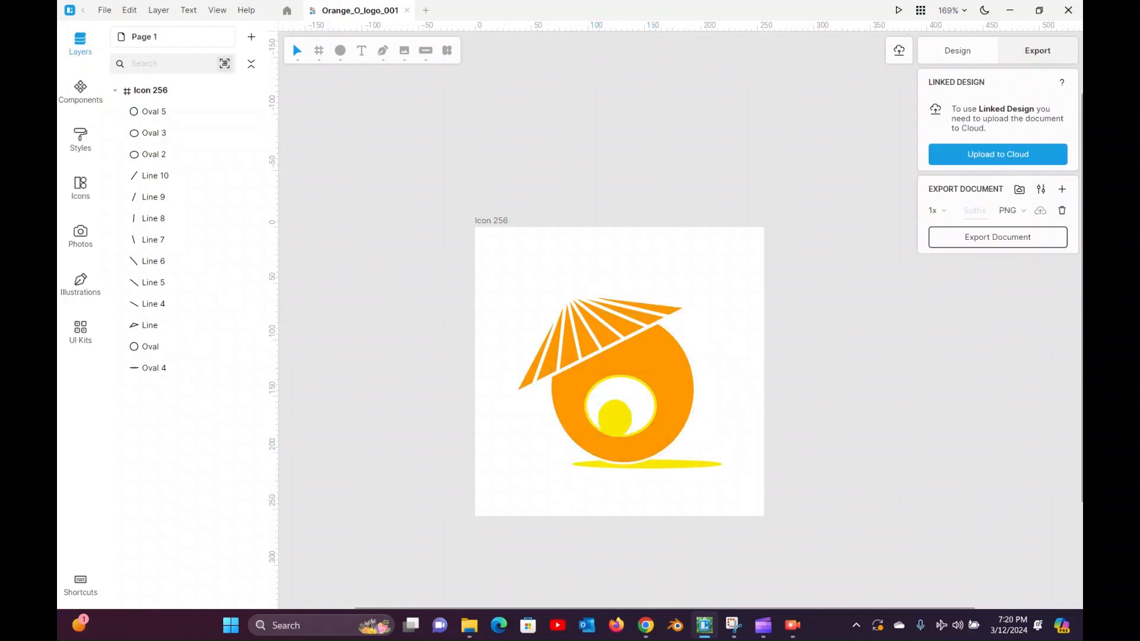
click(998, 237)
click(477, 416)
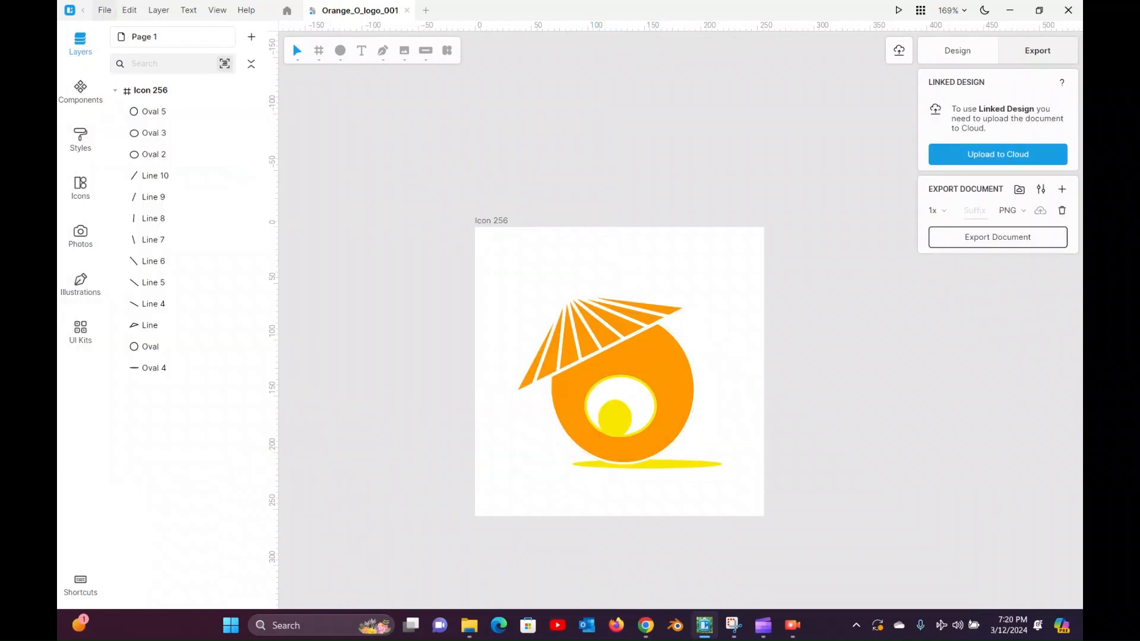
Save the document as Orange_O_logo_002 in the NewOrangeLogoDemo folder and export it as PNG.
click(104, 10)
click(130, 138)
key(BackSpace)
text(2)
key(Return)
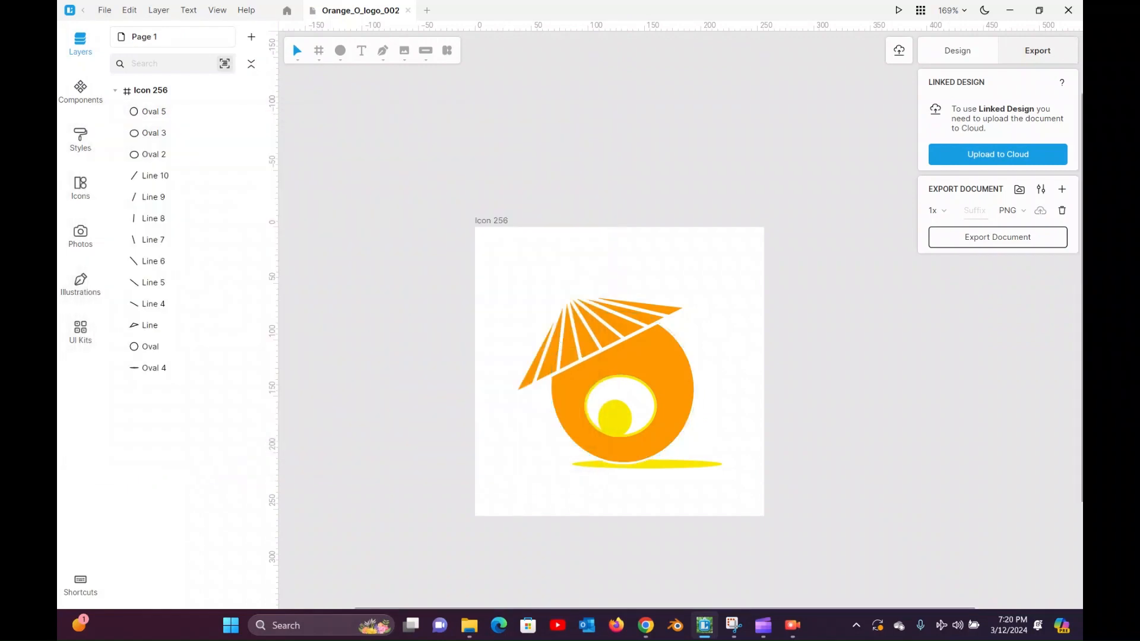
click(998, 237)
click(478, 415)
Move the yellow pupil to about X 115 at the white oval's lower middle and save the document as Orange_O_logo_003.
drag(615, 419, 622, 420)
click(105, 10)
click(131, 137)
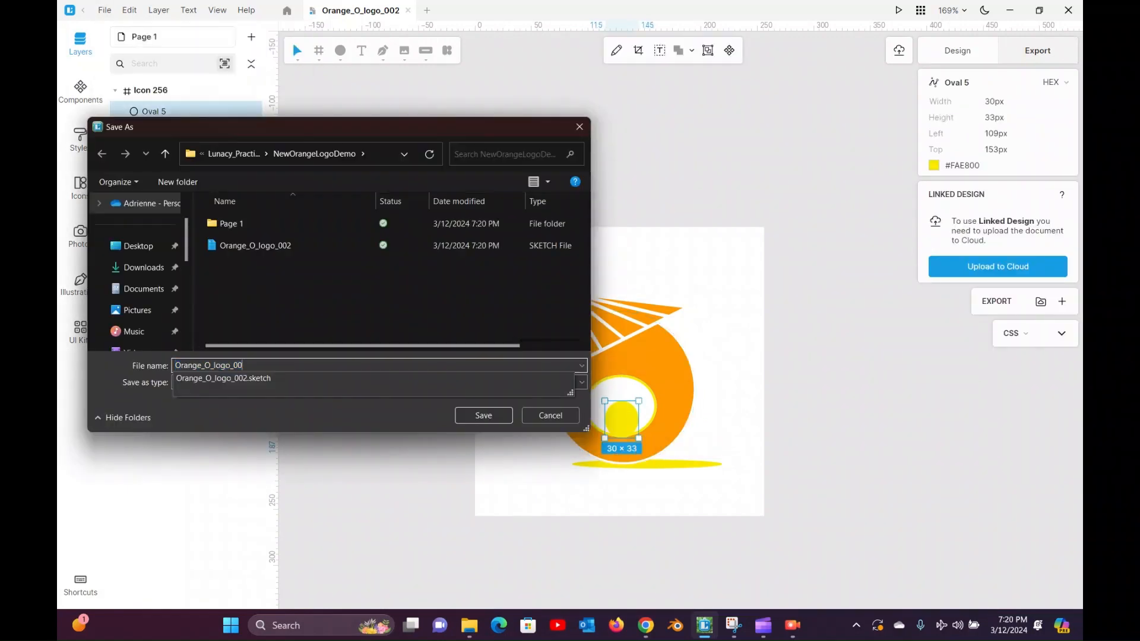
key(BackSpace)
text(3)
key(Return)
Export the Orange_O_logo_003 document as a 1x PNG to the NewOrangeLogoDemo folder.
click(832, 261)
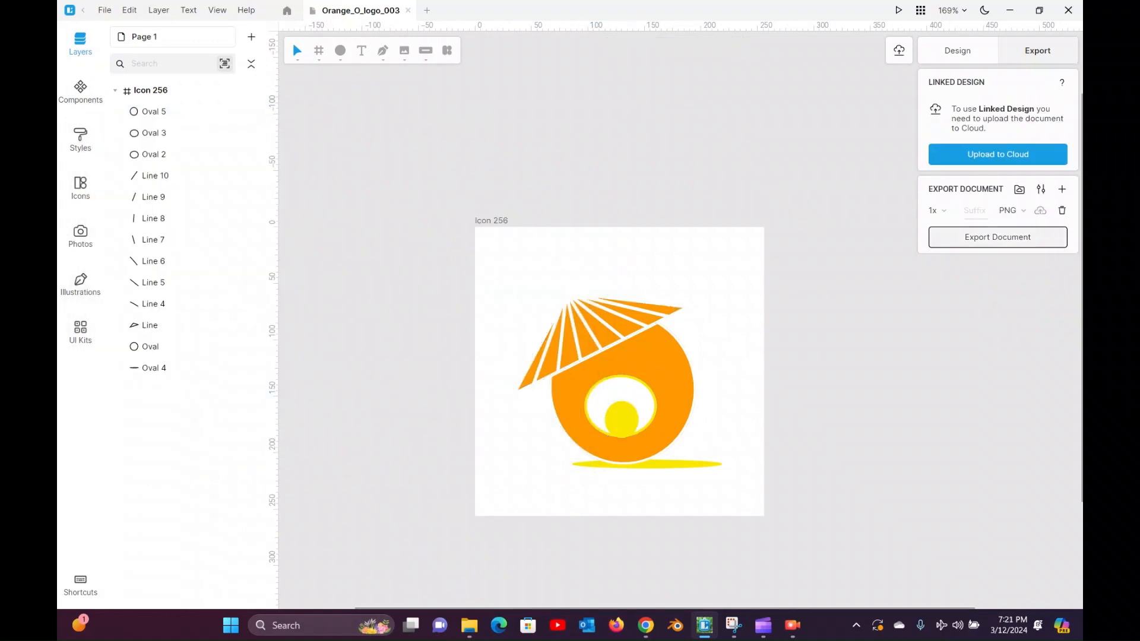
click(998, 237)
click(477, 416)
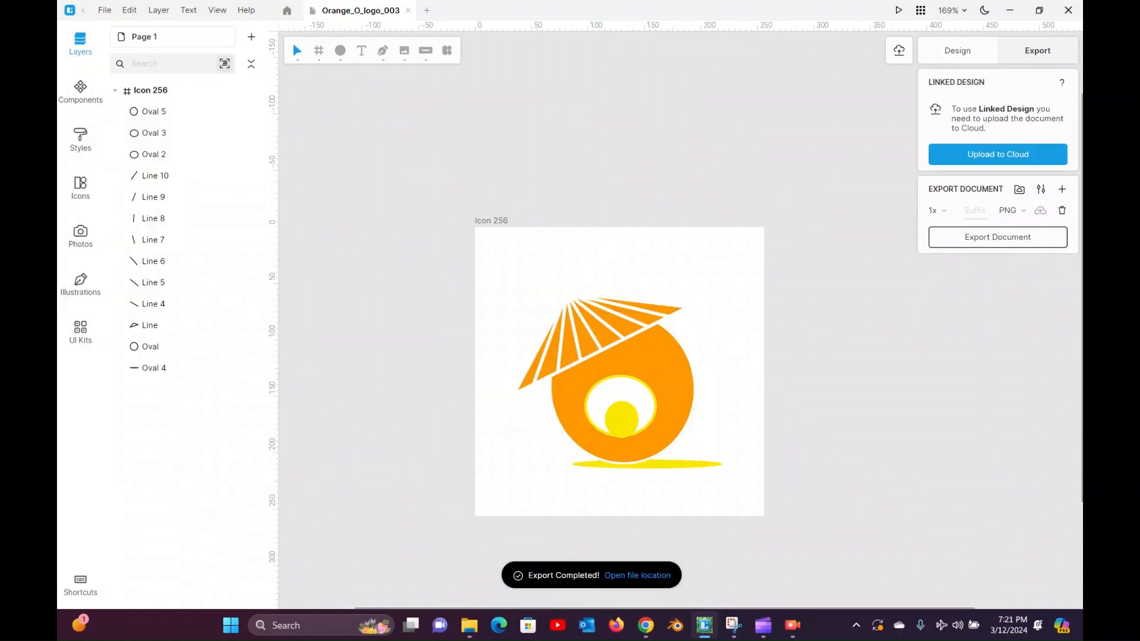
Move the yellow pupil slightly towards the lower right of the white inner oval.
drag(622, 419, 629, 416)
click(831, 261)
click(998, 237)
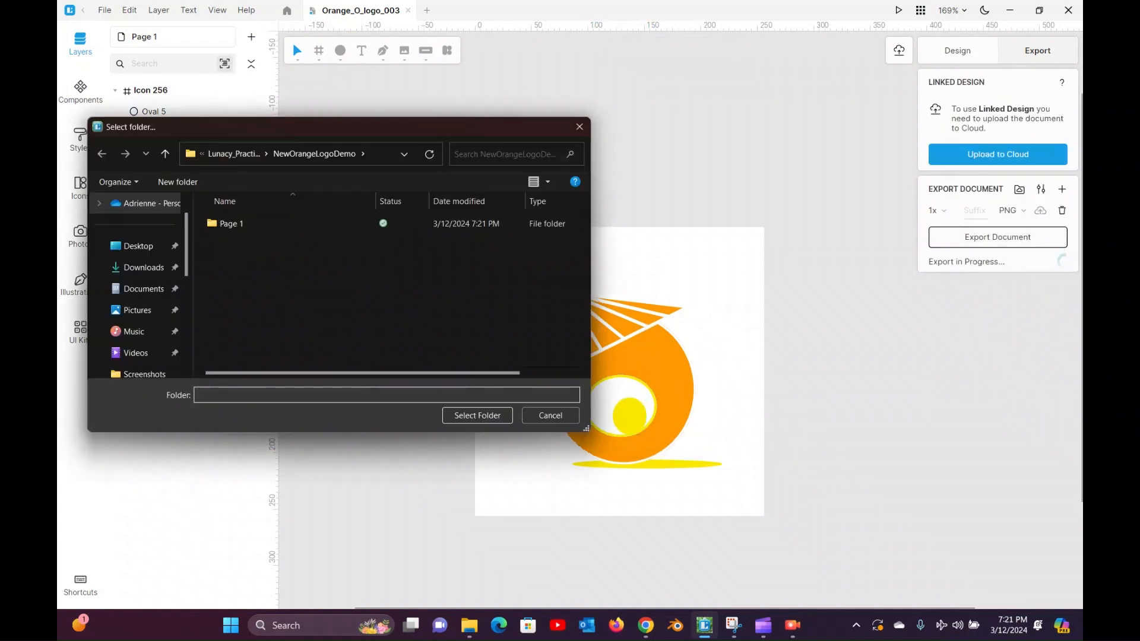
click(550, 416)
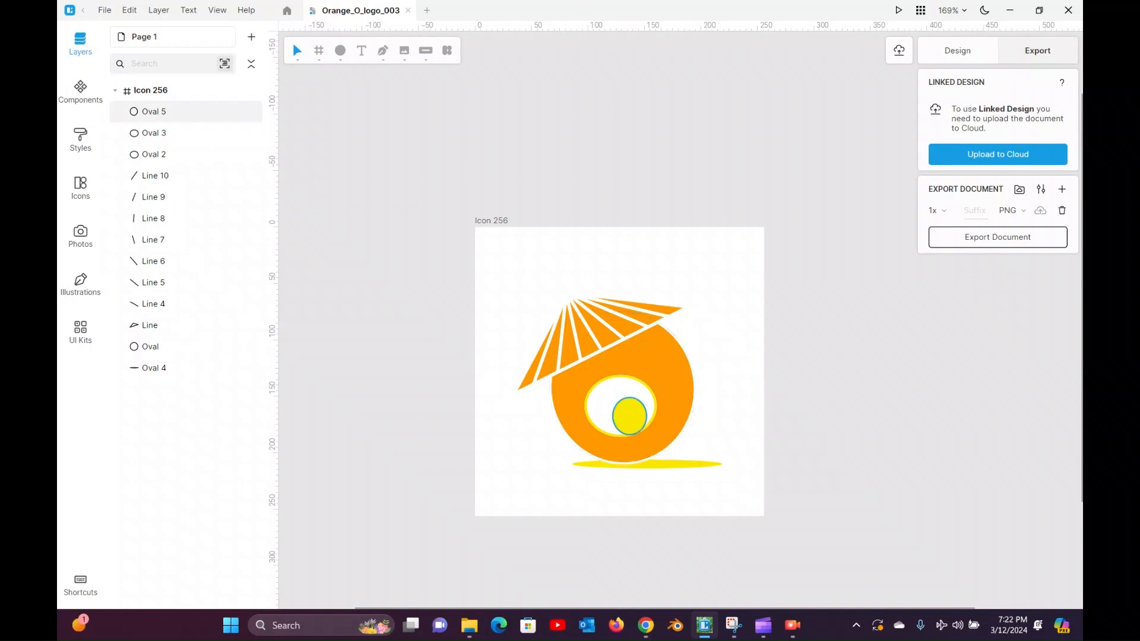
Move the yellow pupil to the right edge of the white inner oval and deselect it.
drag(629, 417, 639, 411)
click(831, 404)
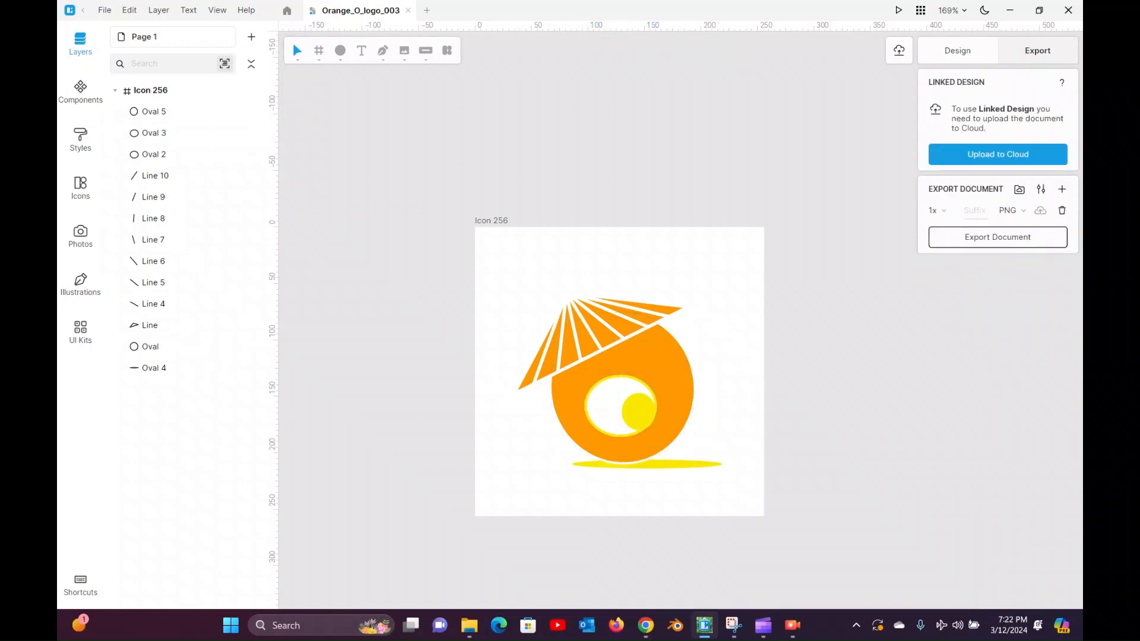
Save the document as Orange_O_logo_004 and export it as a 1x PNG to the NewOrangeLogoDemo folder.
key(ctrl+shift+s)
key(BackSpace)
text(4)
key(Return)
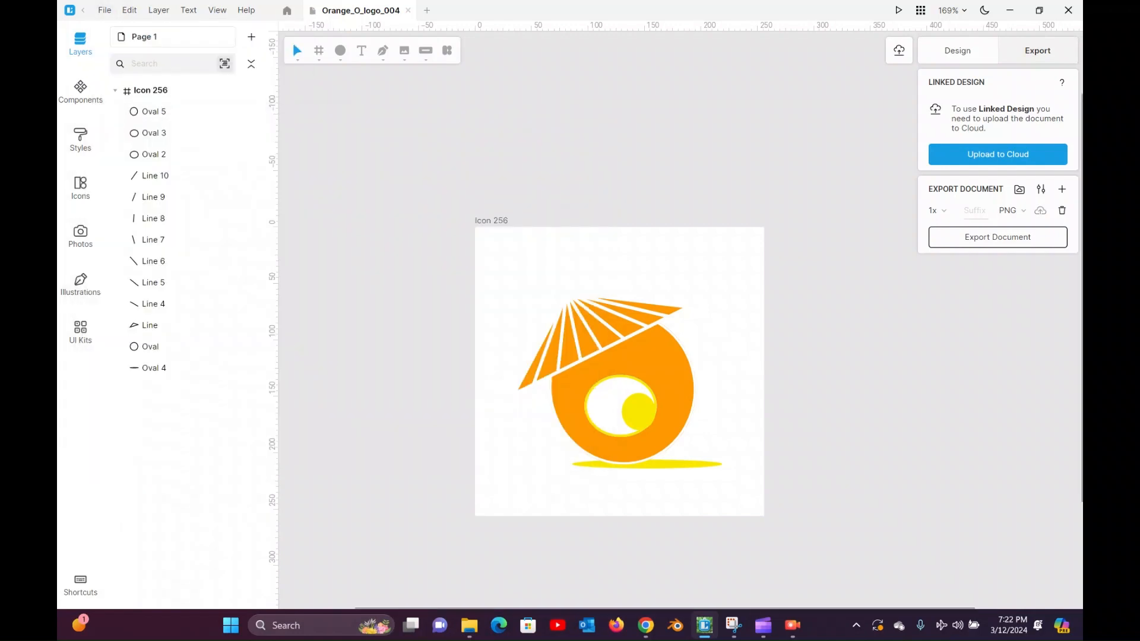
click(998, 236)
click(478, 416)
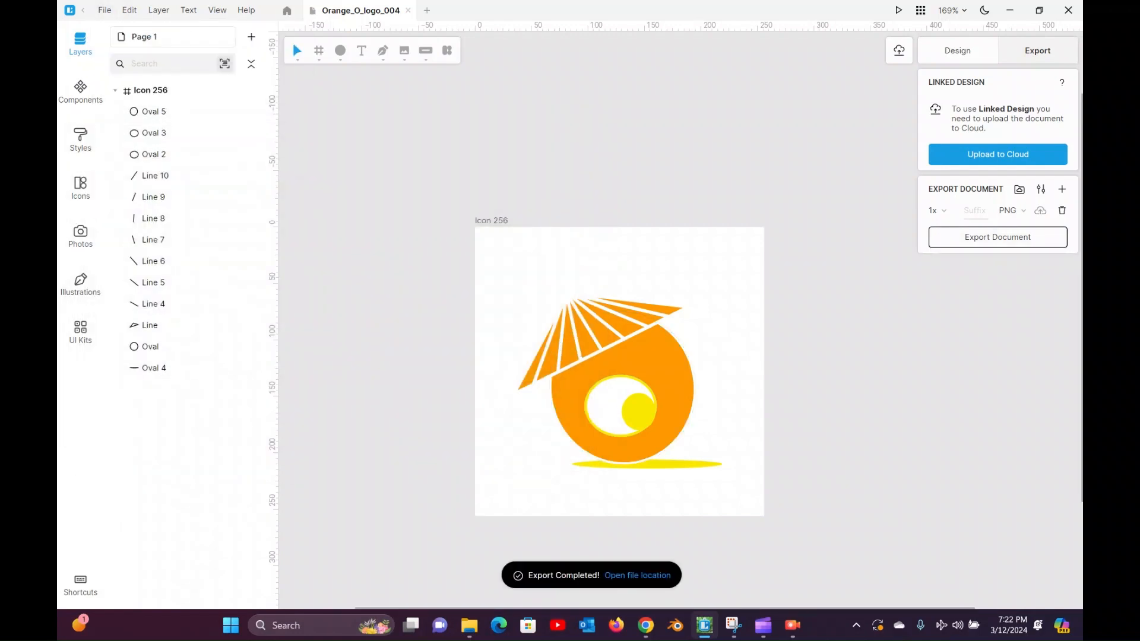
Move the yellow pupil to the bottom centre of the white oval, at about X 115, Y 154.
drag(639, 412, 622, 419)
click(386, 238)
Save the document as Orange_O_logo_005 and export it as a 1x PNG to the NewOrangeLogoDemo folder.
click(105, 10)
click(119, 252)
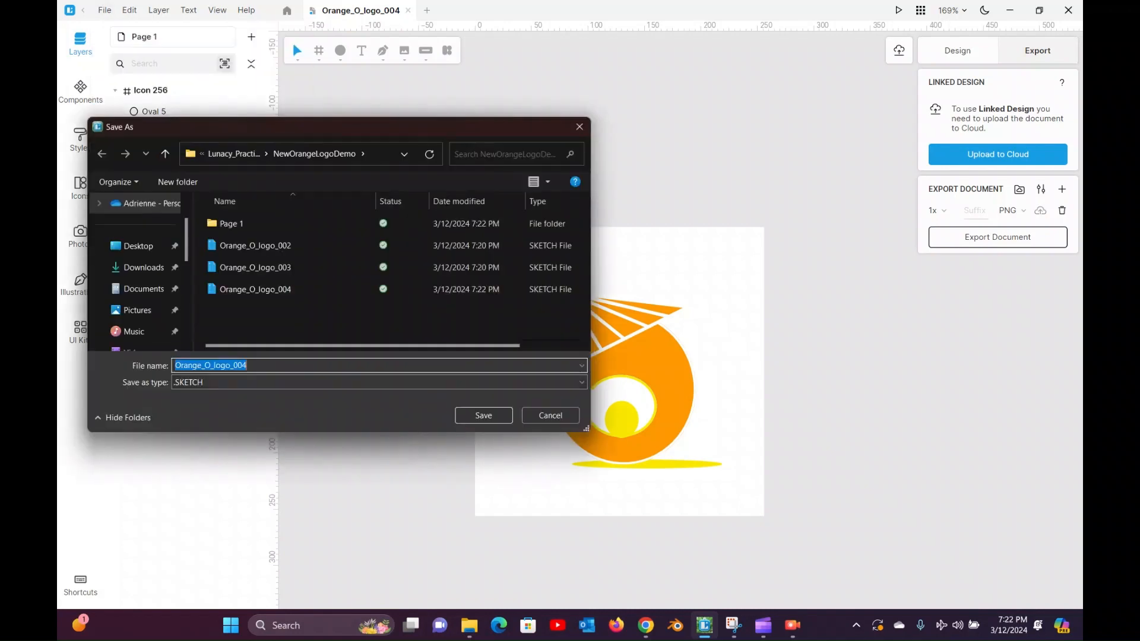
click(249, 365)
key(BackSpace)
text(5)
key(Return)
click(997, 237)
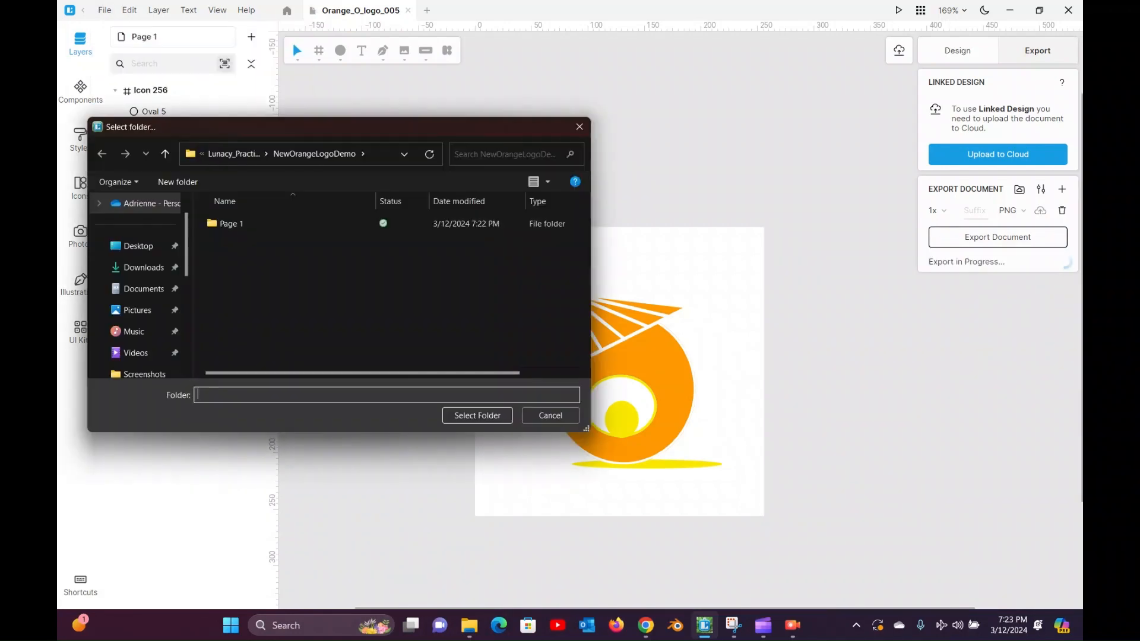
click(471, 415)
Switch to File Explorer and open the Page 1 folder inside Documents, Lunacy_Practice_Folder, NewOrangeLogoDemo to check the exported images.
click(623, 574)
click(119, 213)
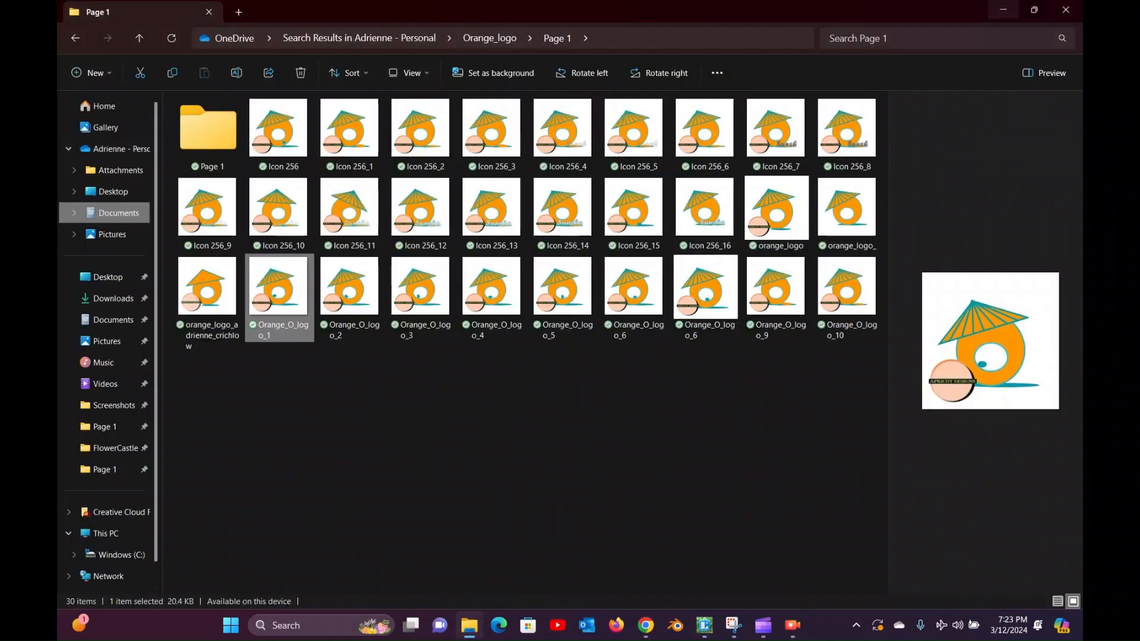
double_click(230, 254)
double_click(229, 144)
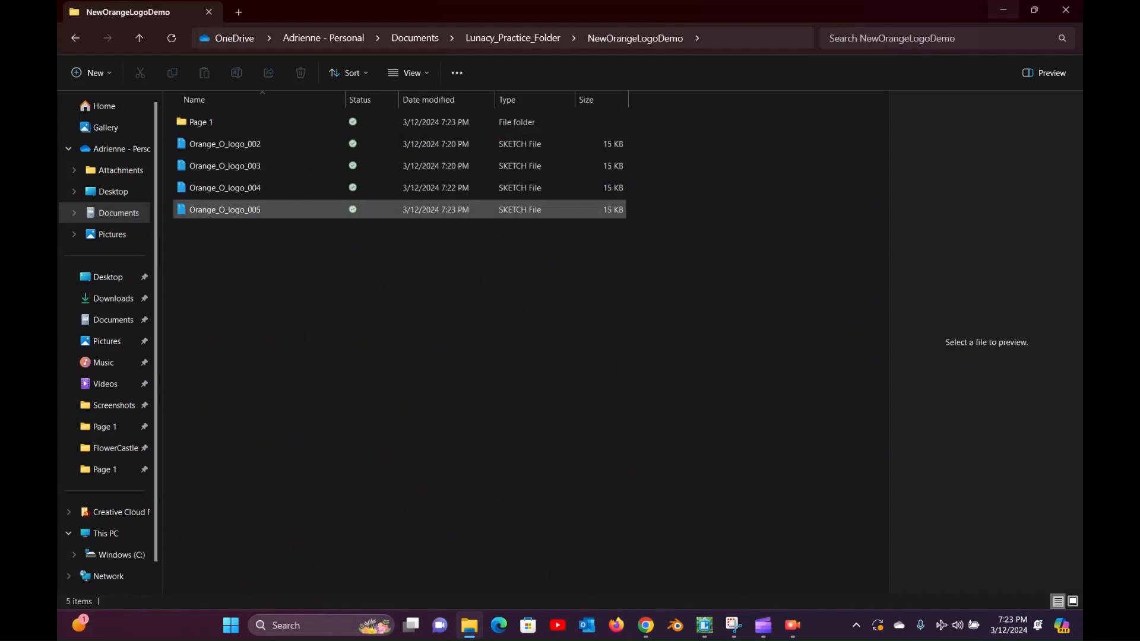
double_click(197, 121)
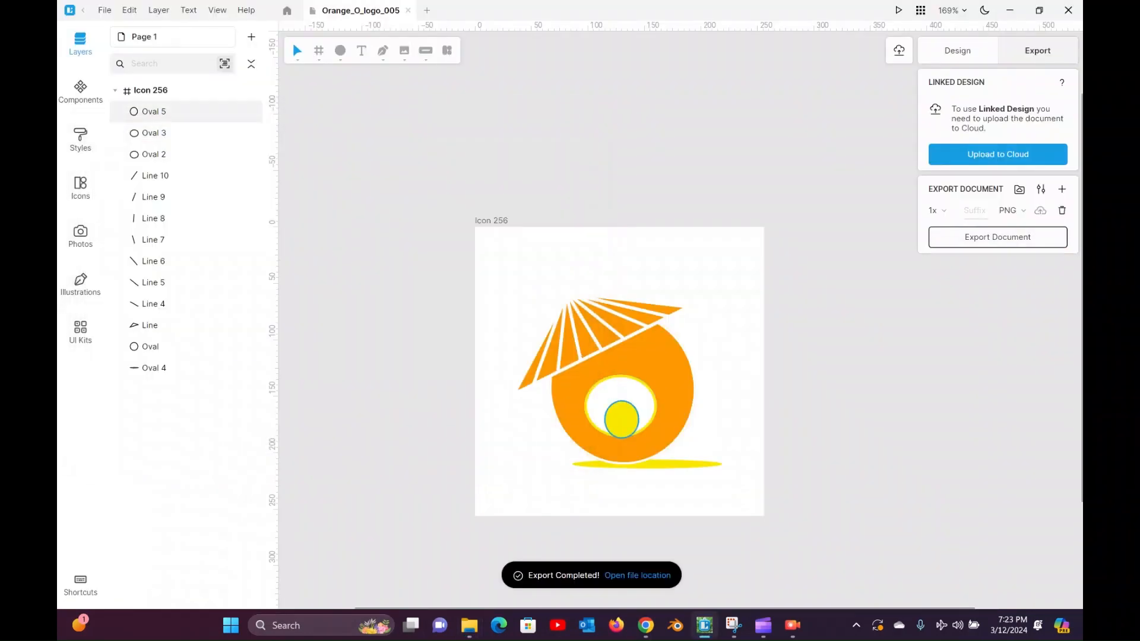
Move the yellow pupil left of the white oval's centre, to about X 109, Y 142, and export the document as a 1x PNG.
drag(621, 420, 614, 406)
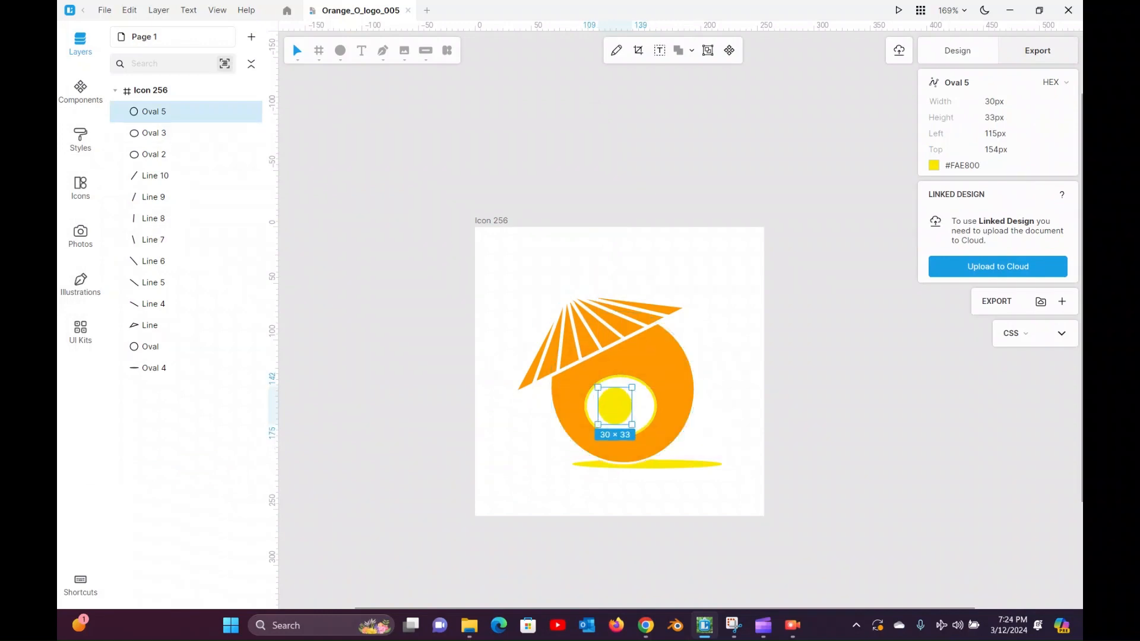
click(1062, 302)
click(843, 285)
click(998, 237)
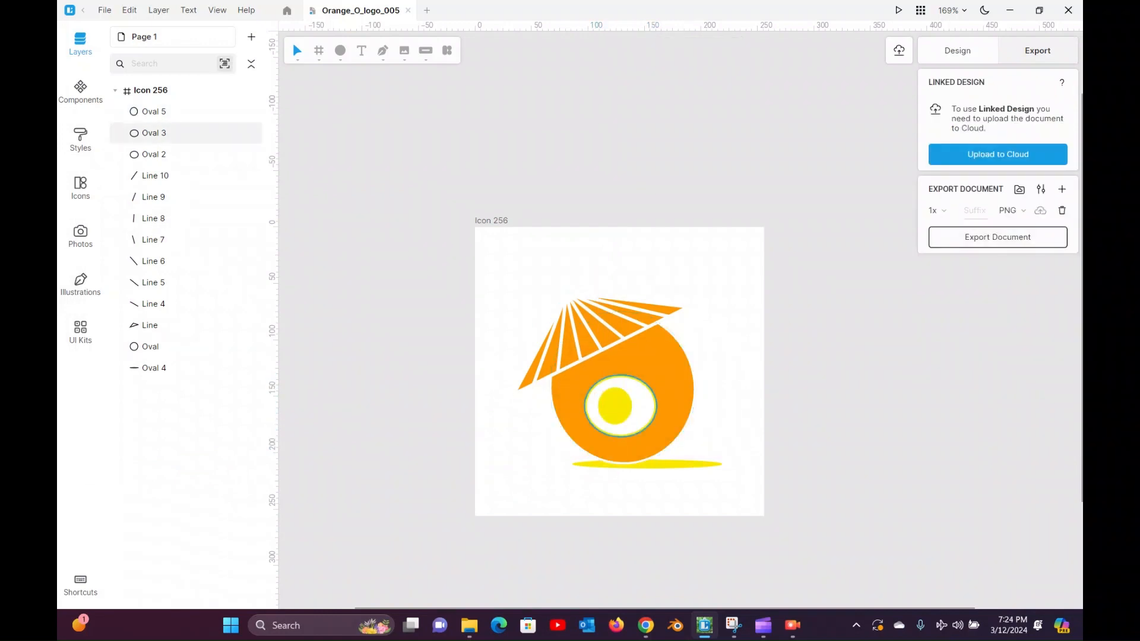
click(477, 415)
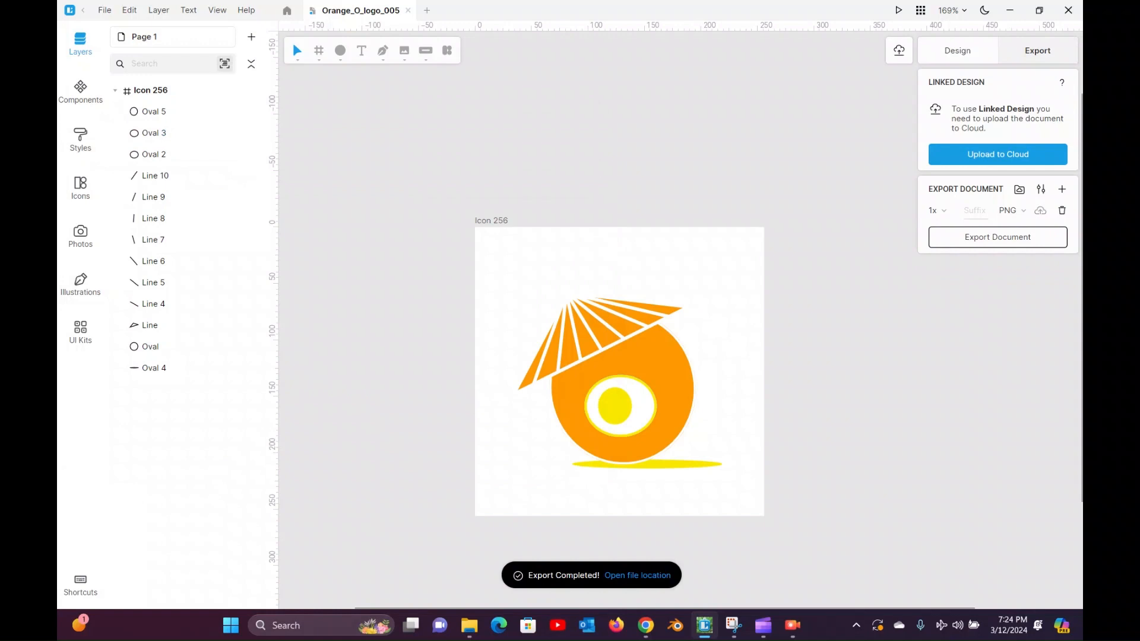
Move the yellow pupil in stages from the white oval to above the umbrella's peak, exporting the document as a 1x PNG at each stage.
click(615, 407)
drag(615, 407, 554, 272)
click(843, 285)
click(997, 236)
click(478, 416)
click(844, 285)
click(998, 237)
click(477, 415)
click(843, 285)
click(998, 237)
click(477, 416)
click(843, 285)
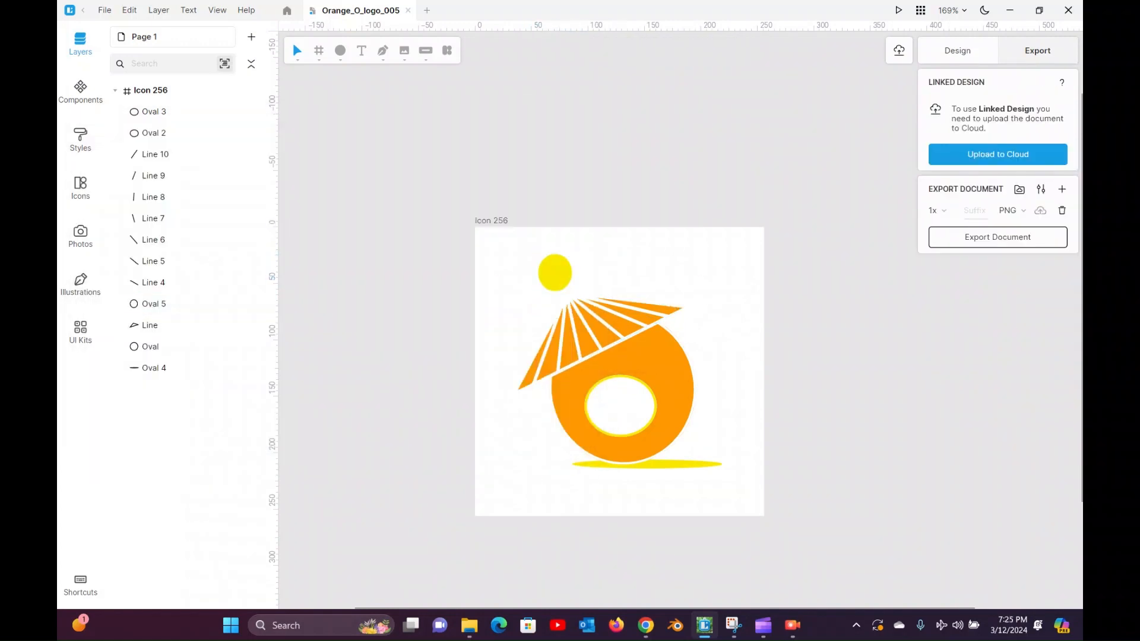
click(998, 237)
click(478, 416)
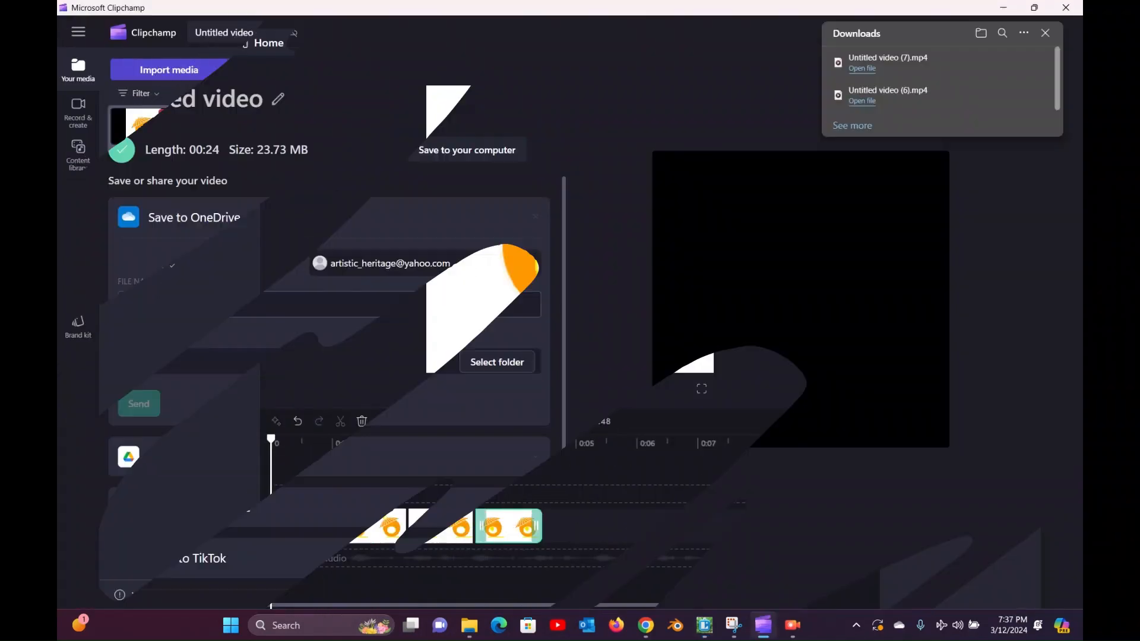
In Microsoft Clipchamp, add Icon 256_6.png at the end of the timeline and trim it to about 1.1 seconds.
drag(143, 126, 570, 526)
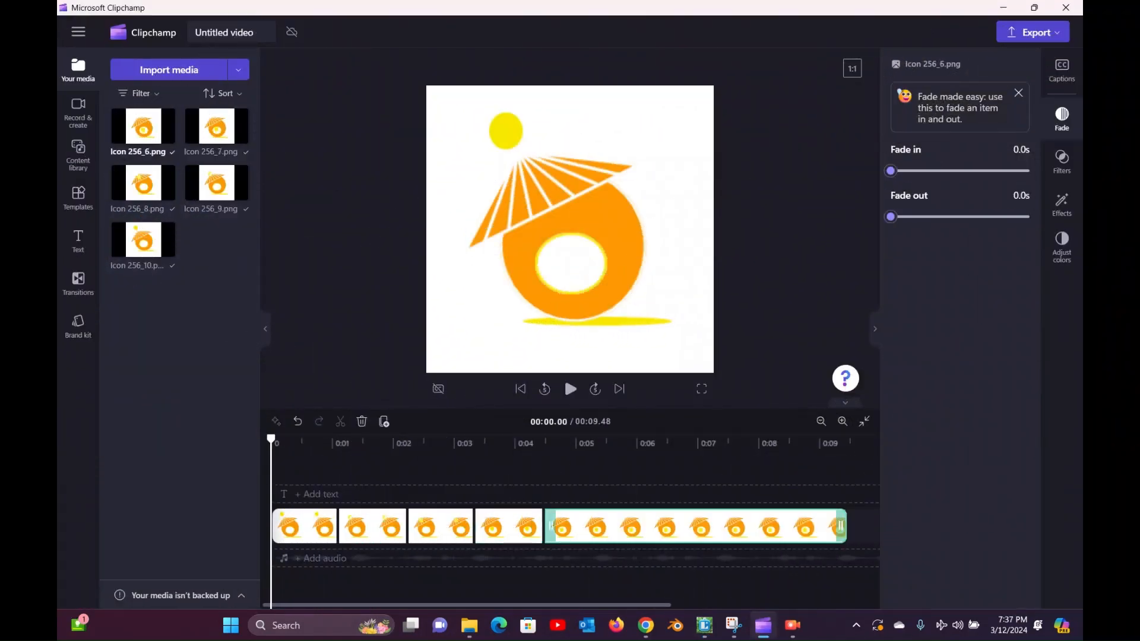
drag(840, 527, 606, 527)
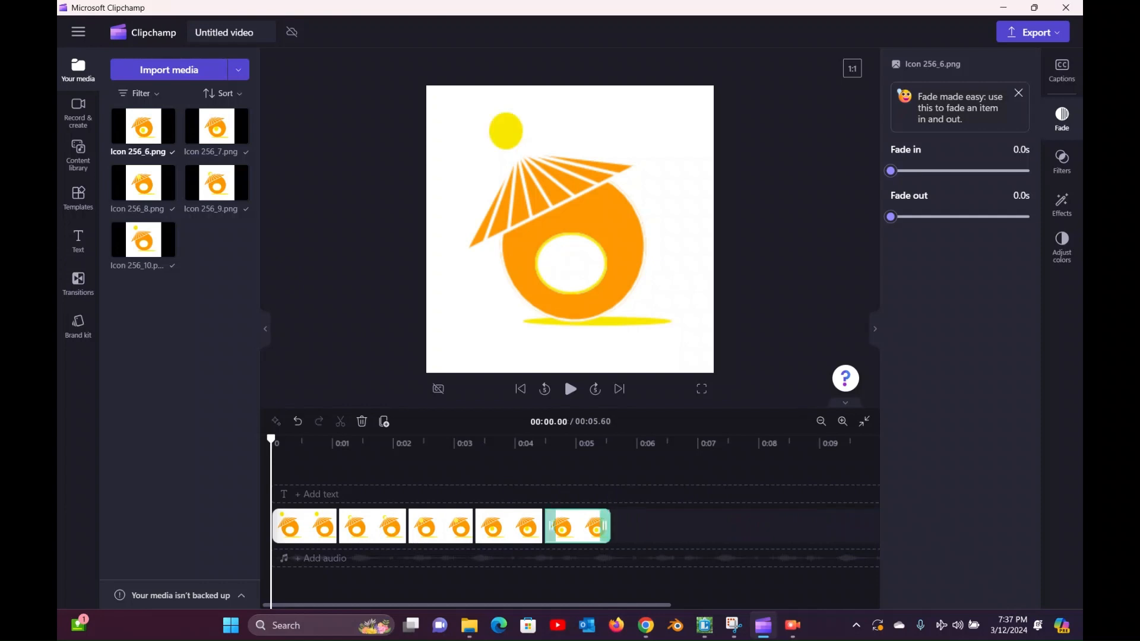
Import Icon 256.png from the NewOrangeLogoDemo Page 1 folder into the project media.
click(169, 70)
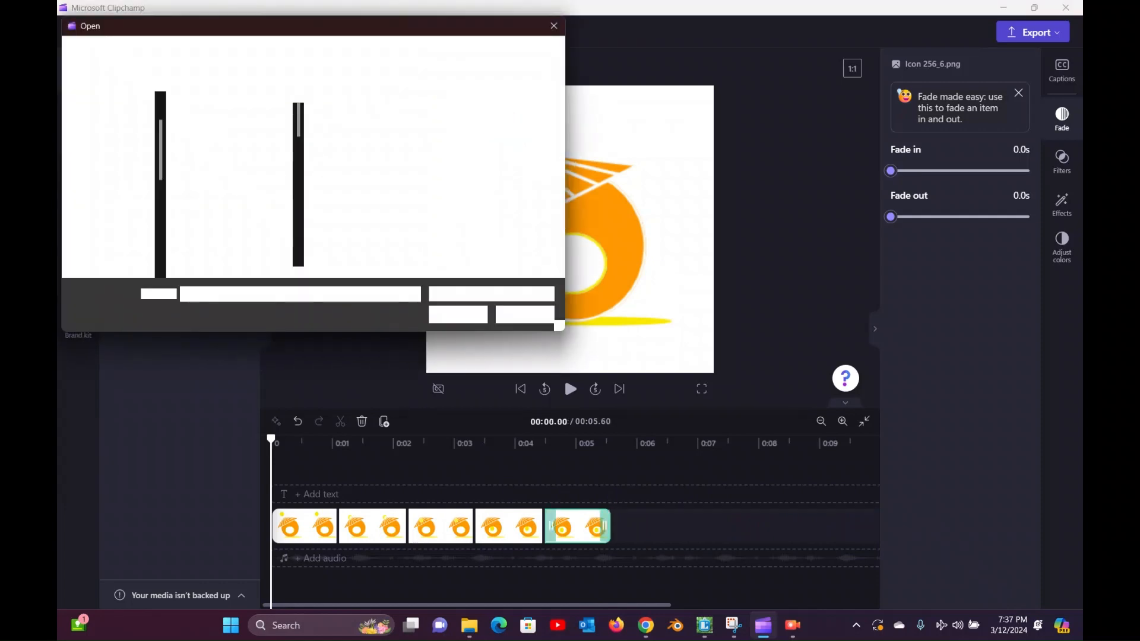
scroll(238, 184, down, 3)
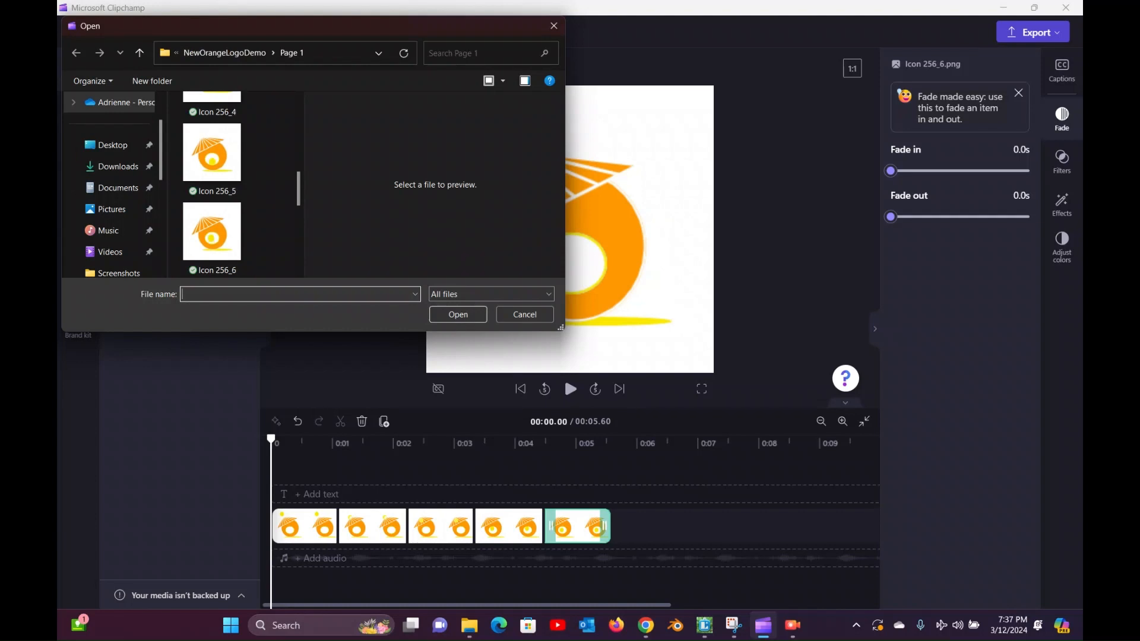
scroll(214, 166, up, 3)
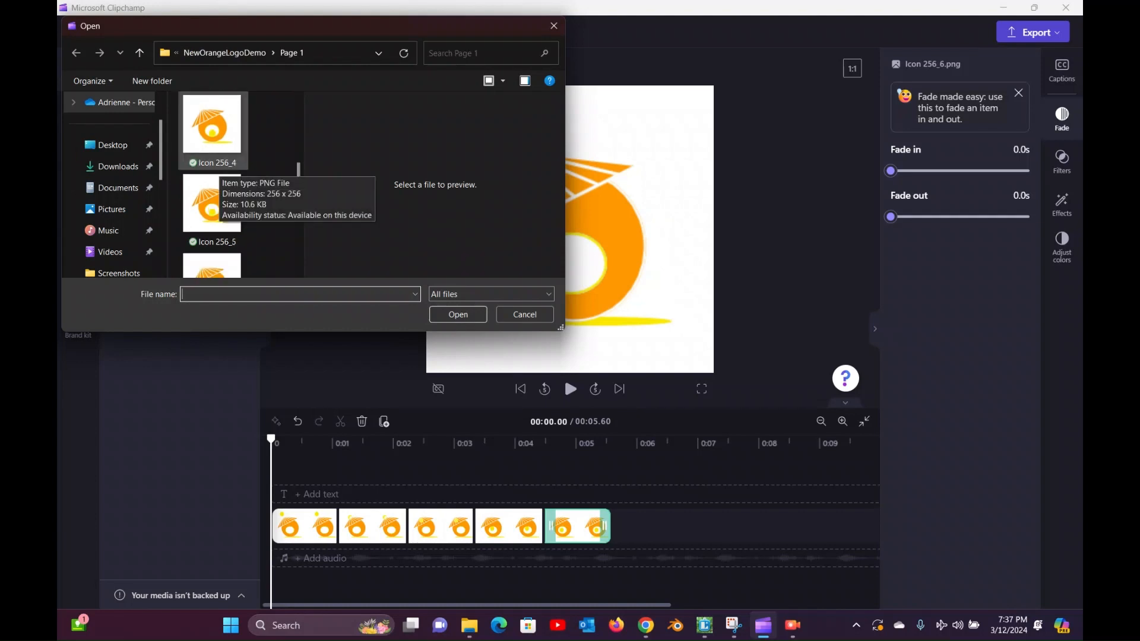
scroll(214, 178, up, 1)
scroll(214, 179, up, 1)
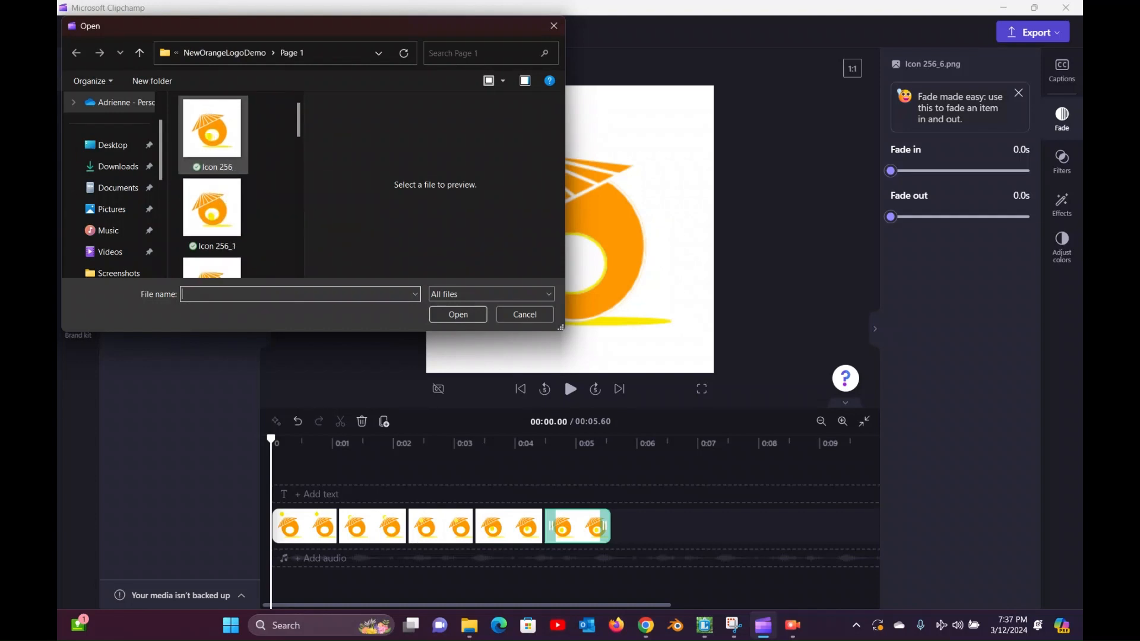
click(212, 134)
click(458, 314)
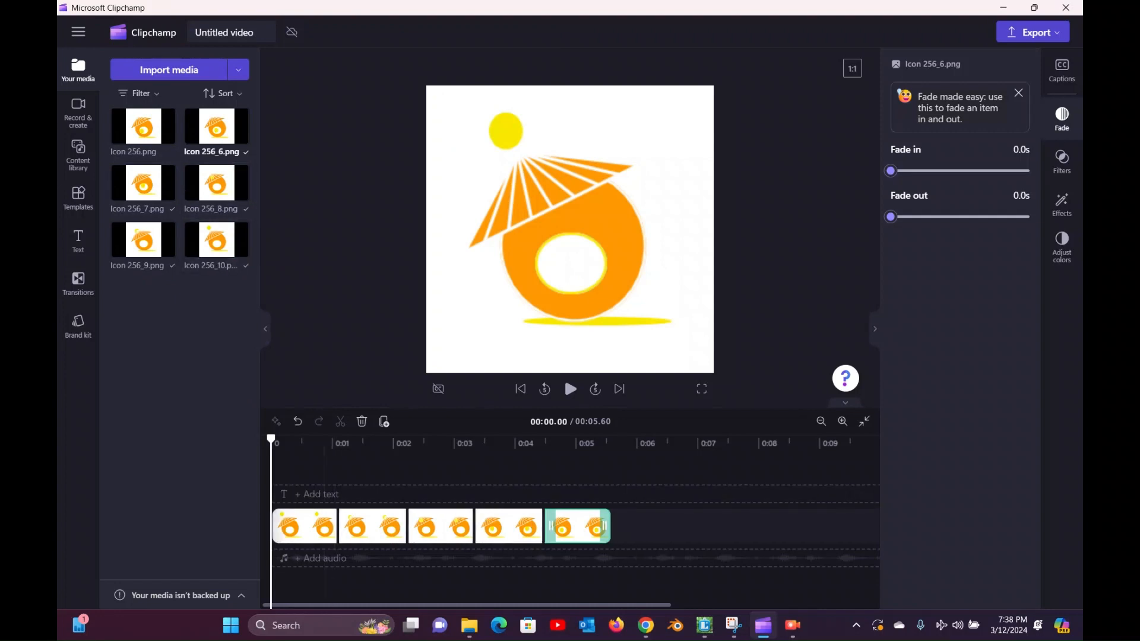
Append Icon 256.png to the end of the timeline and trim the clip to about 1.1 seconds.
click(166, 135)
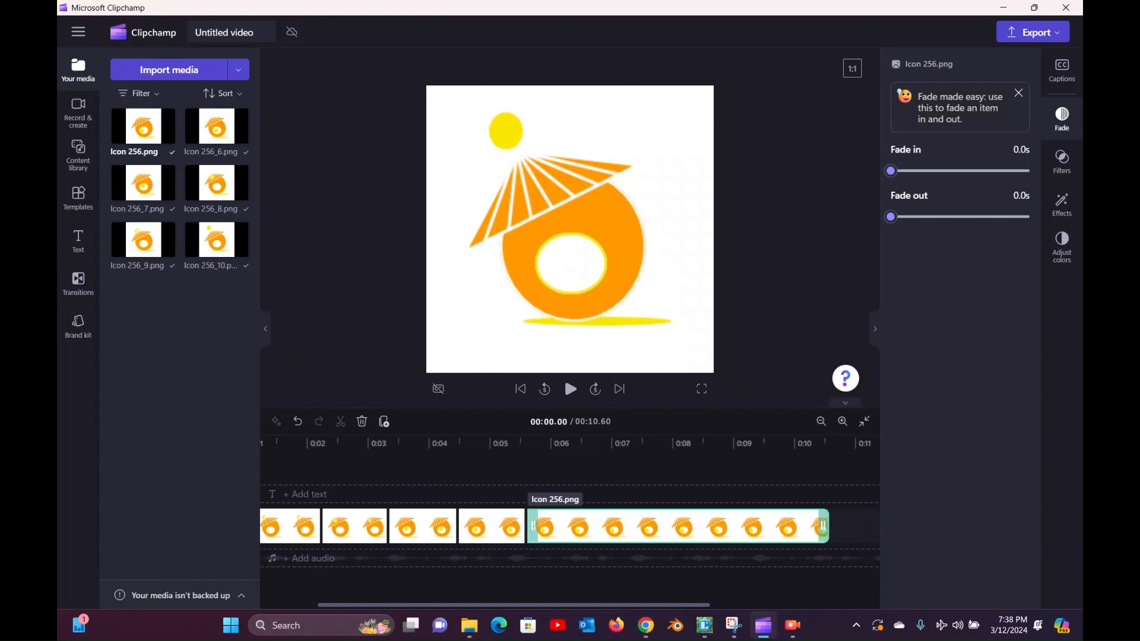
drag(824, 526, 680, 527)
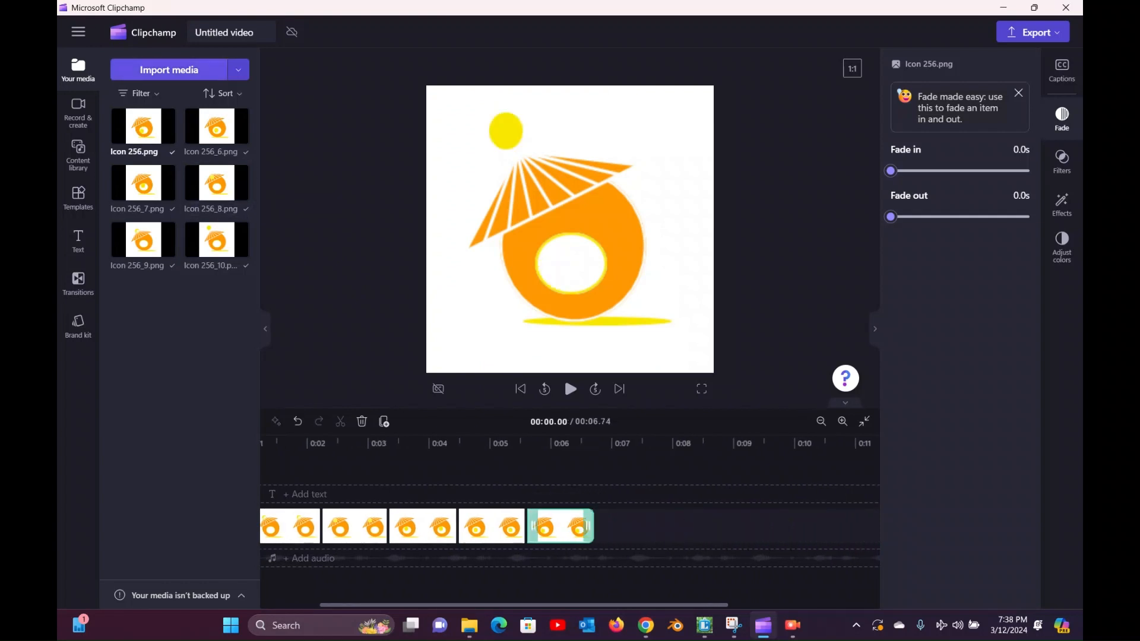
Import Icon 256_1.png from the Page 1 folder into the project media.
click(169, 70)
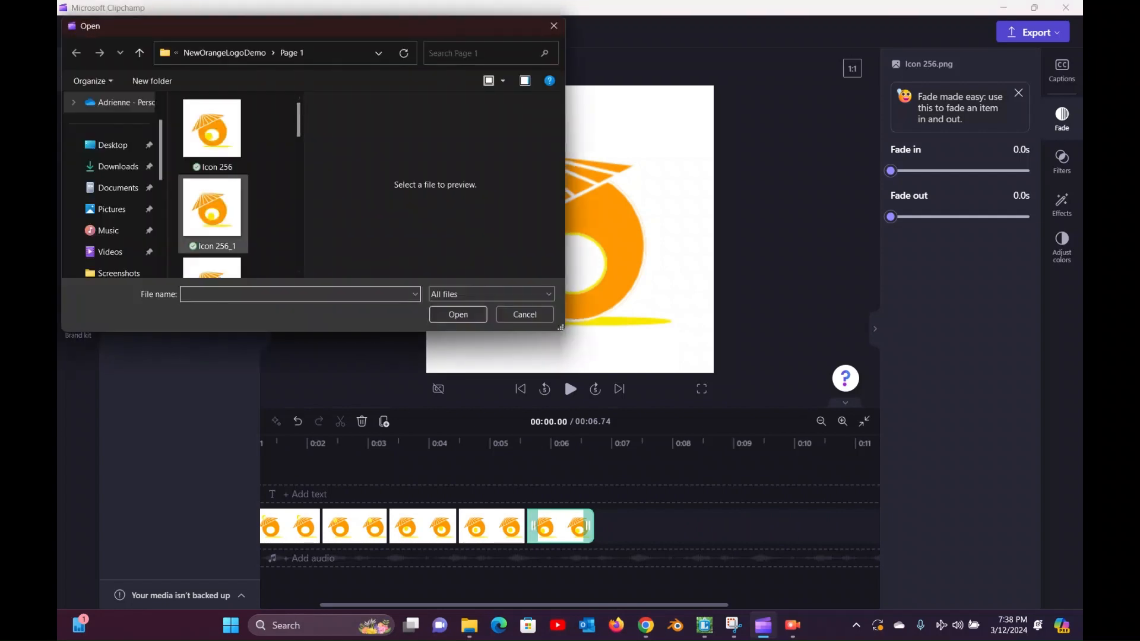
click(212, 211)
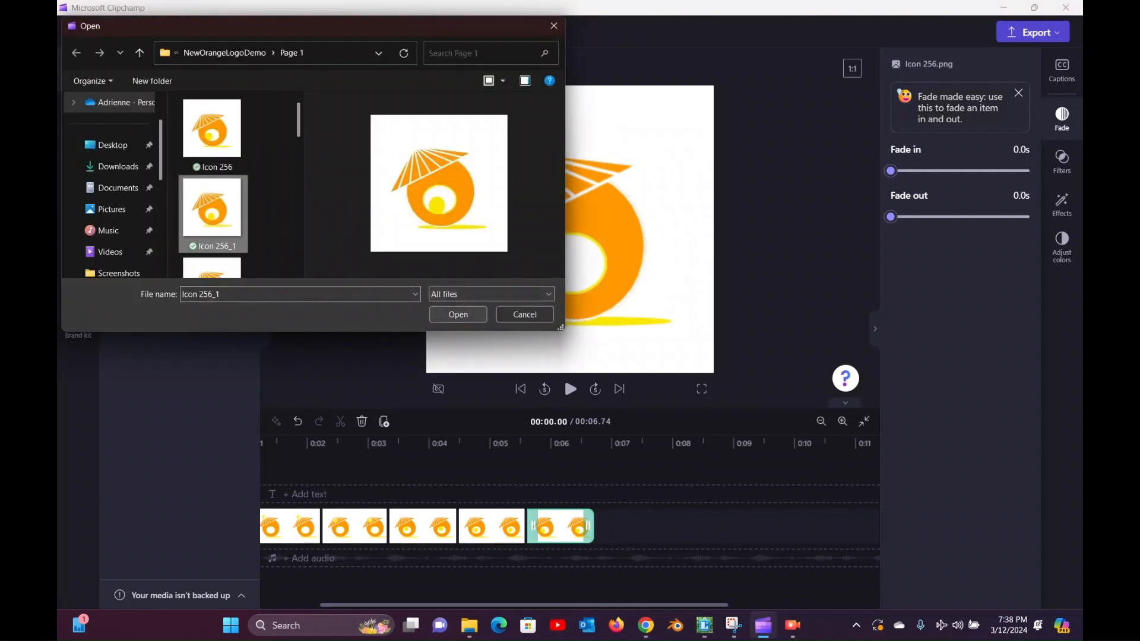
click(458, 314)
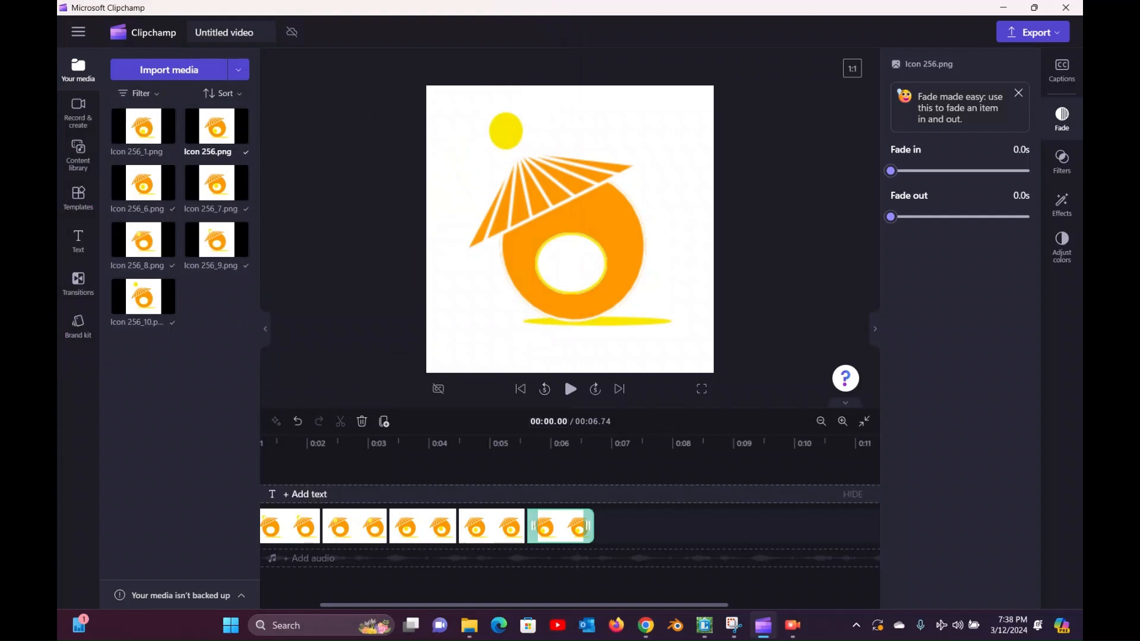
Append Icon 256_1.png after the last timeline clip and trim it to about 1 second.
mouse_move(143, 132)
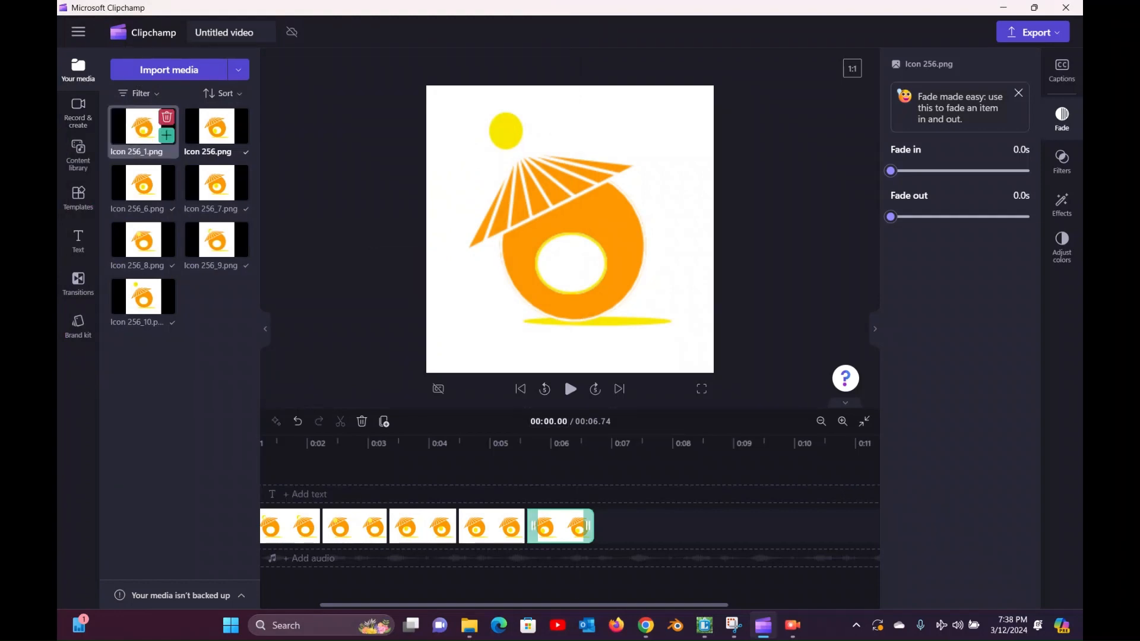
drag(143, 132, 522, 522)
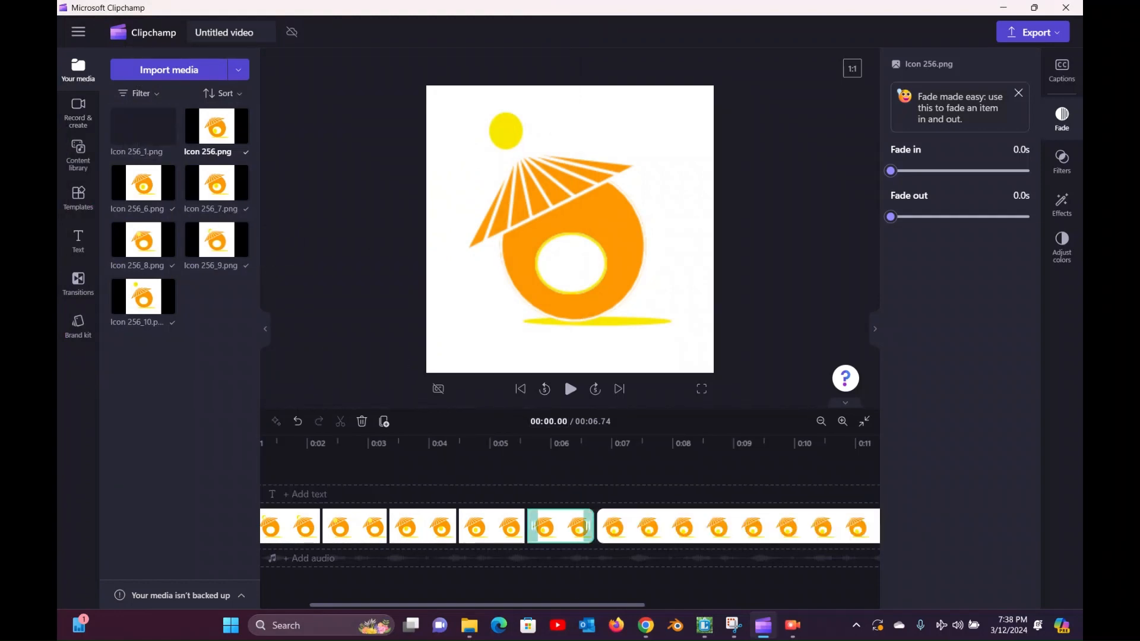
drag(682, 605, 711, 605)
drag(828, 526, 587, 526)
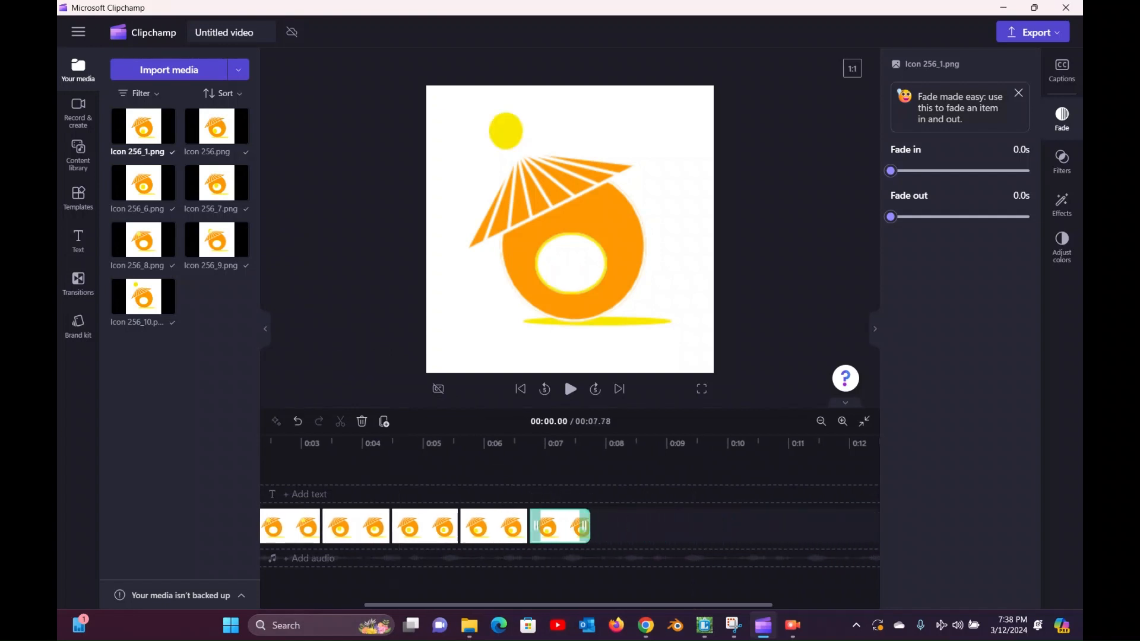
Import Icon 256_2.png from the Page 1 folder into the project media.
click(166, 71)
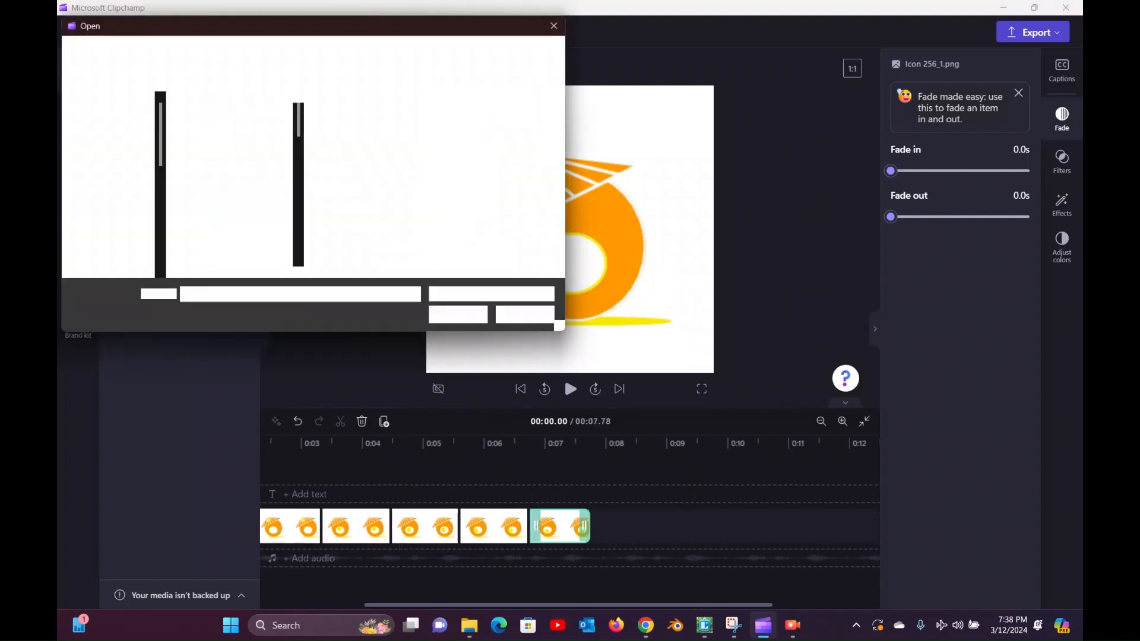
scroll(212, 196, down, 1)
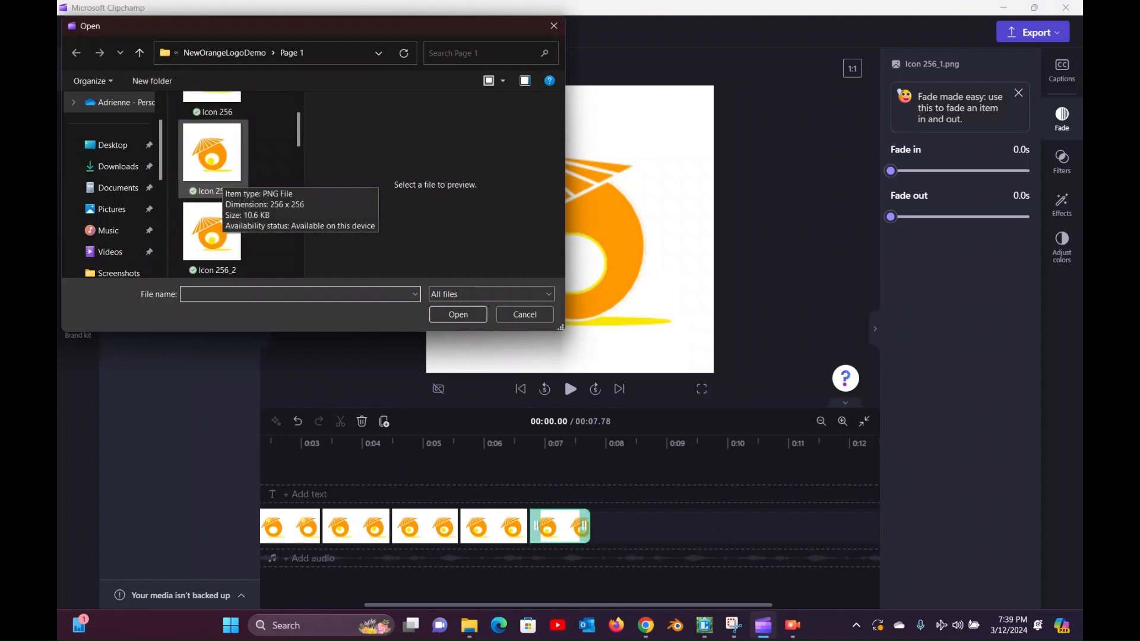
click(211, 232)
click(458, 315)
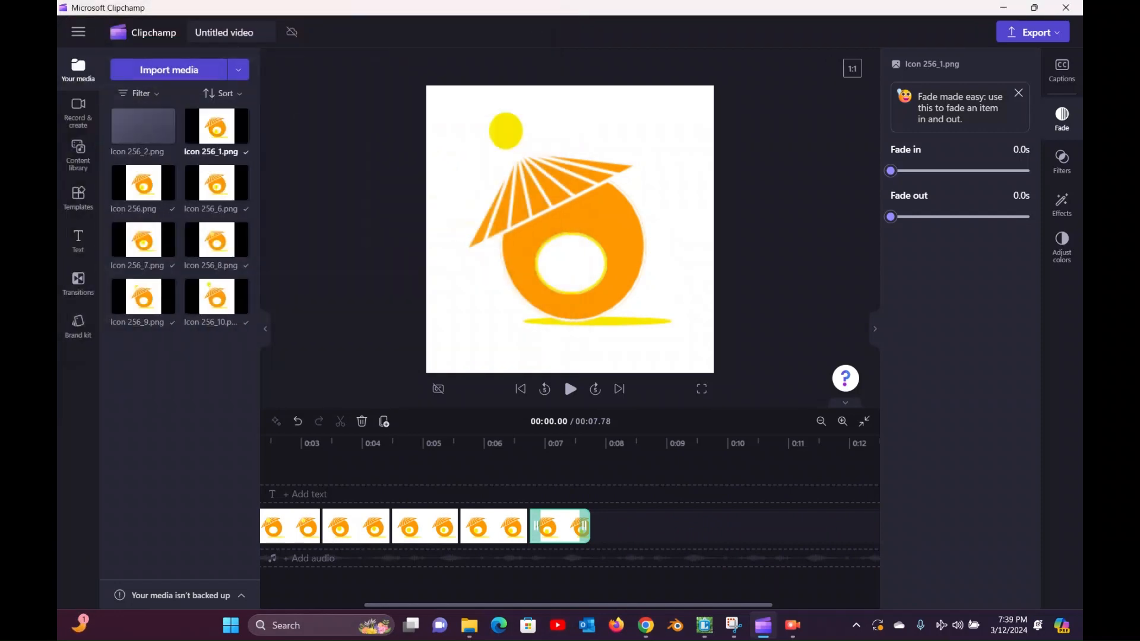
Append Icon 256_2.png to the end of the timeline and trim the clip to about 1.1 seconds.
drag(143, 126, 594, 526)
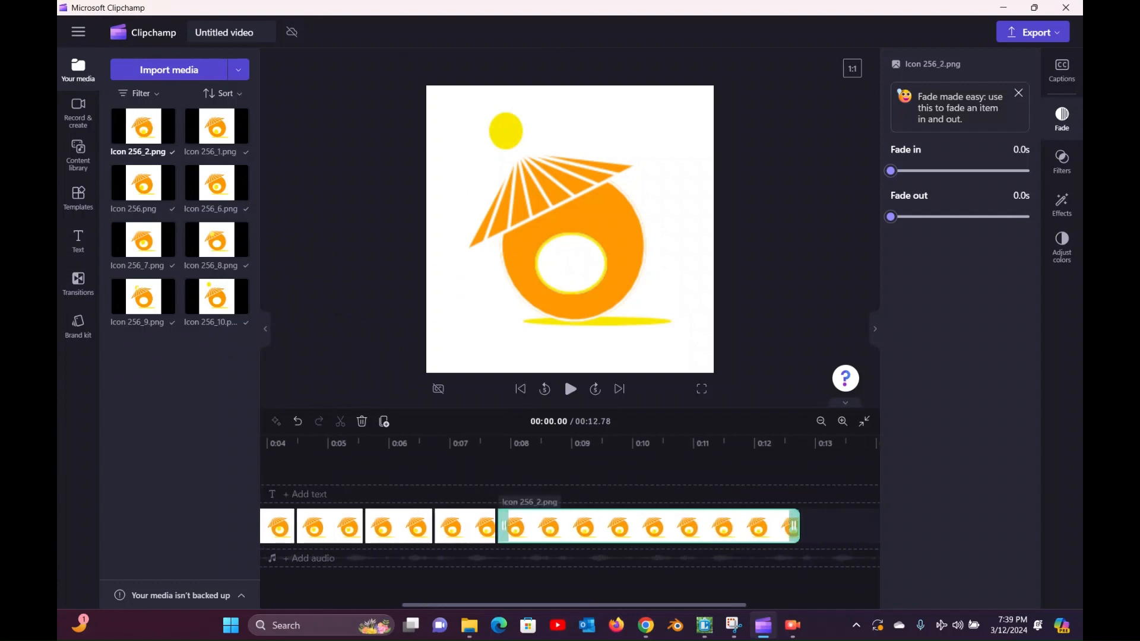
drag(798, 526, 614, 526)
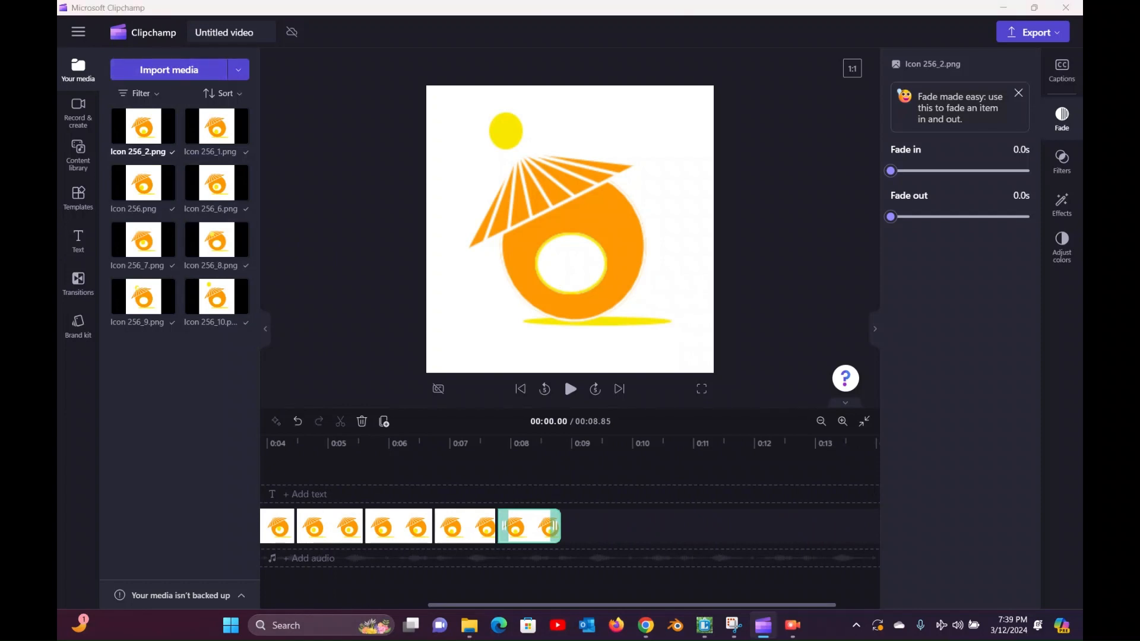
Import Icon 256_3.png from the Page 1 folder into the project media.
click(169, 70)
scroll(213, 230, down, 3)
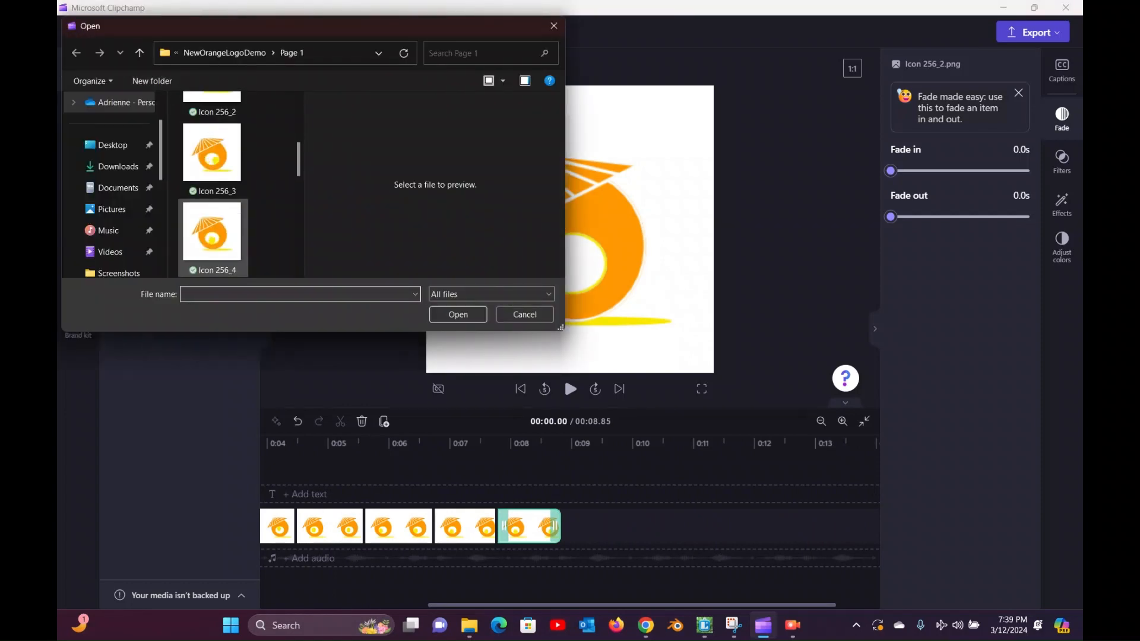
click(212, 152)
click(458, 314)
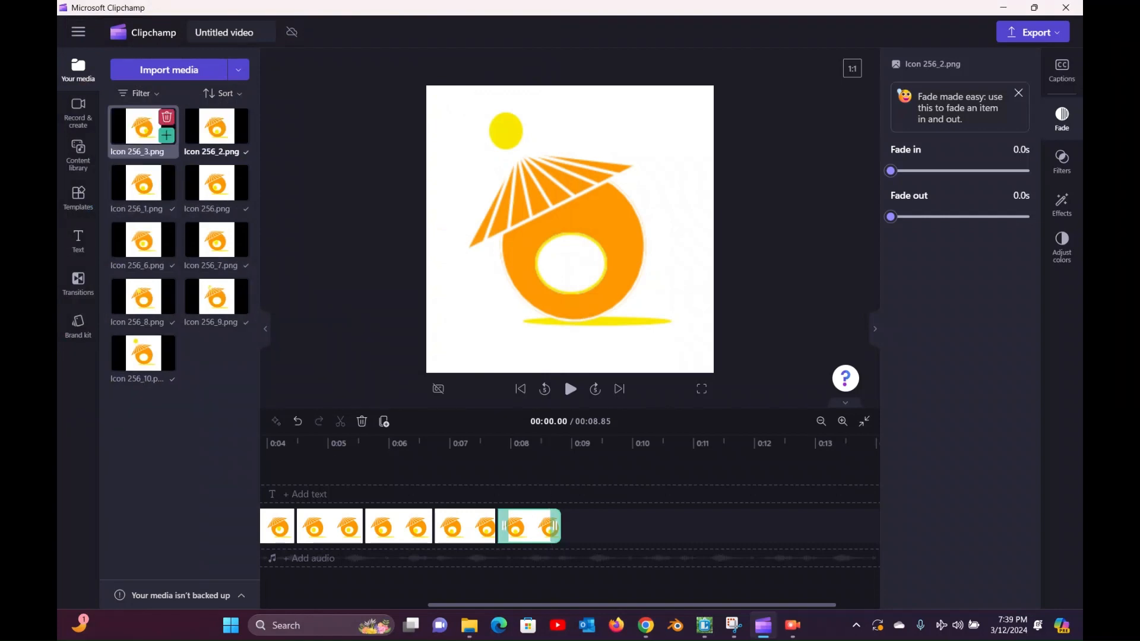
Append Icon 256_3.png to the end of the timeline and trim the clip to about 1.1 seconds.
drag(143, 127, 552, 526)
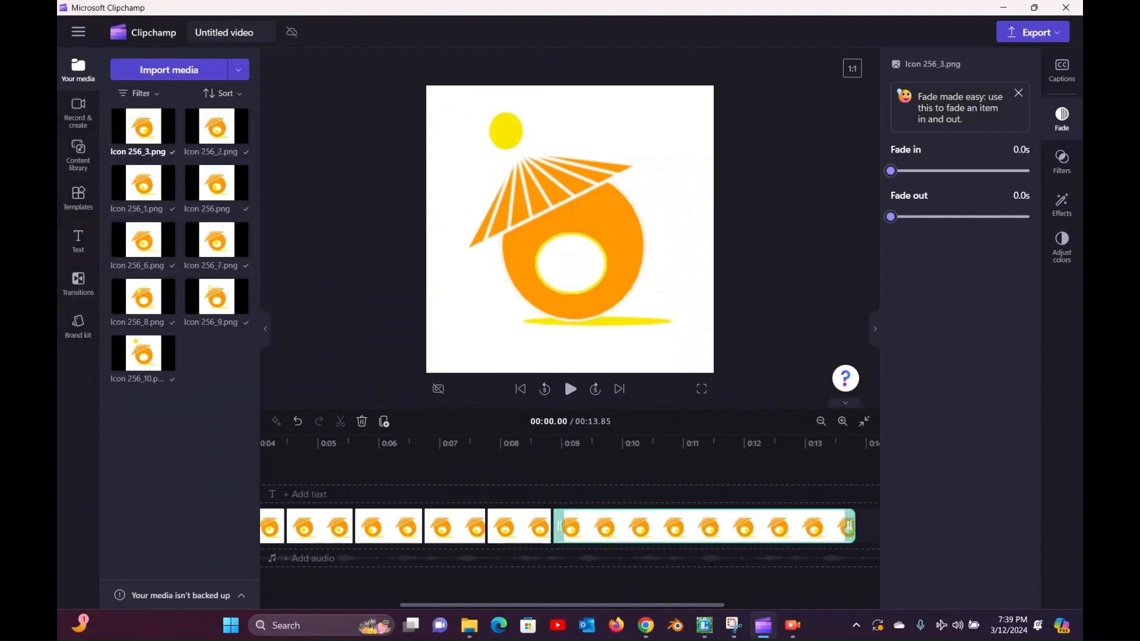
drag(849, 526, 561, 526)
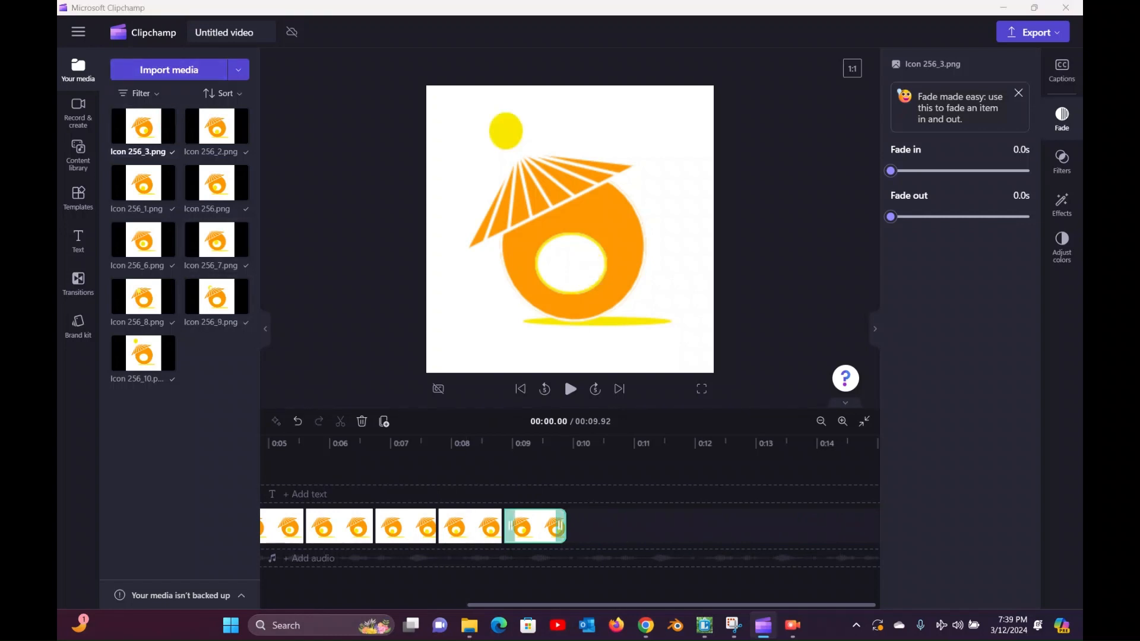
Try to import Icon 256_4 from the Page 1 folder into the project media.
click(169, 70)
scroll(212, 226, down, 3)
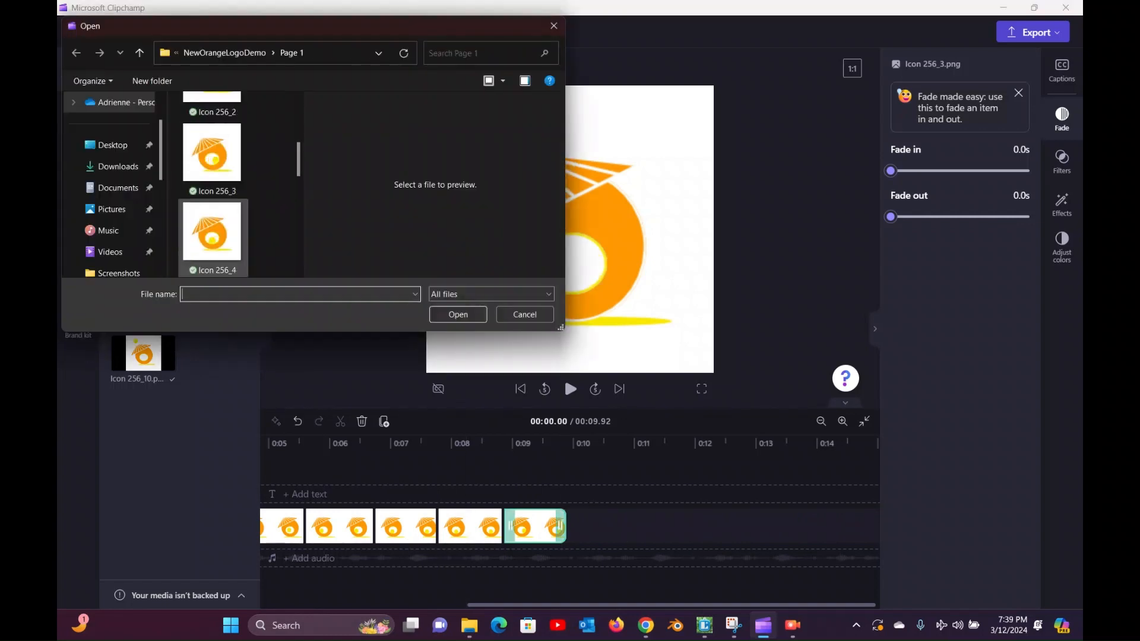
click(212, 237)
click(459, 314)
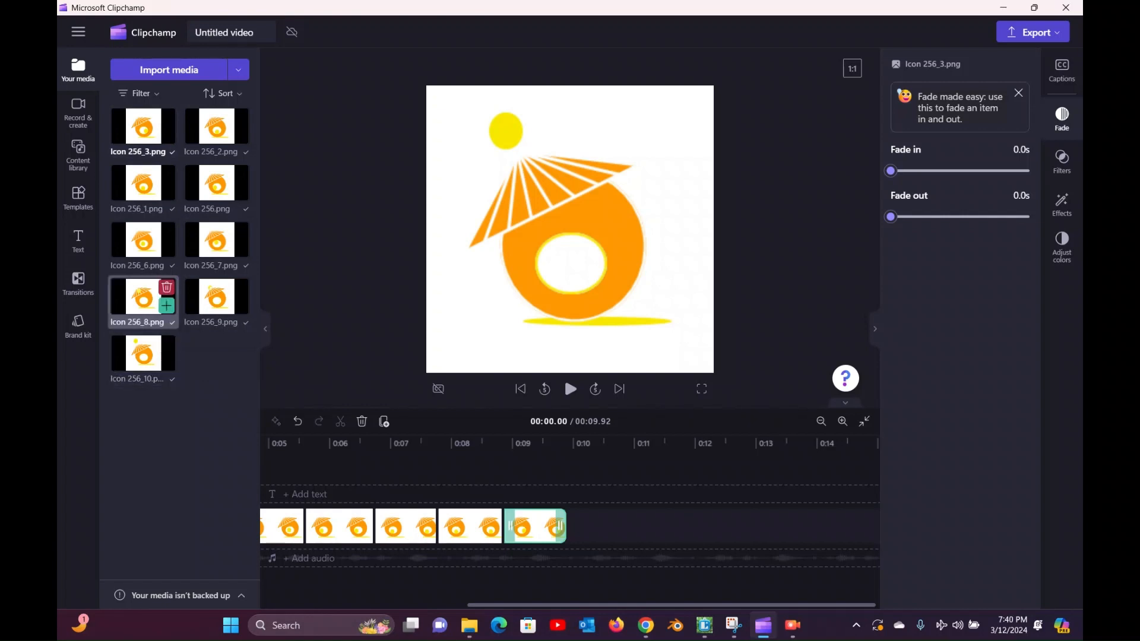
Retry importing Icon 256_4 from the Page 1 folder several times and return the playhead to the start.
click(170, 70)
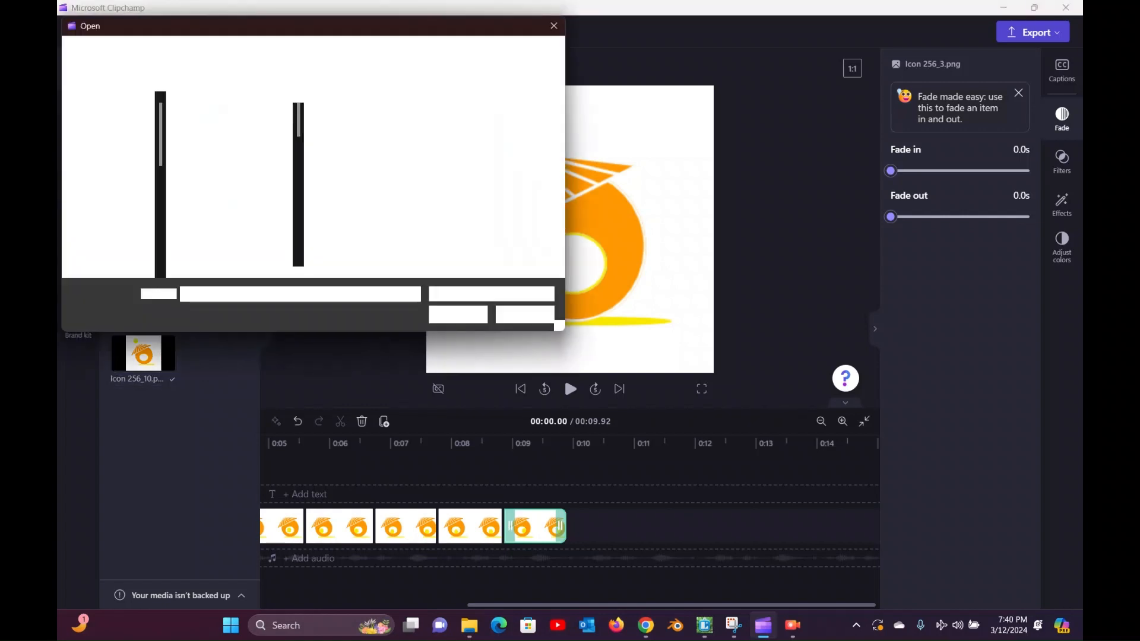
scroll(211, 226, down, 3)
click(211, 238)
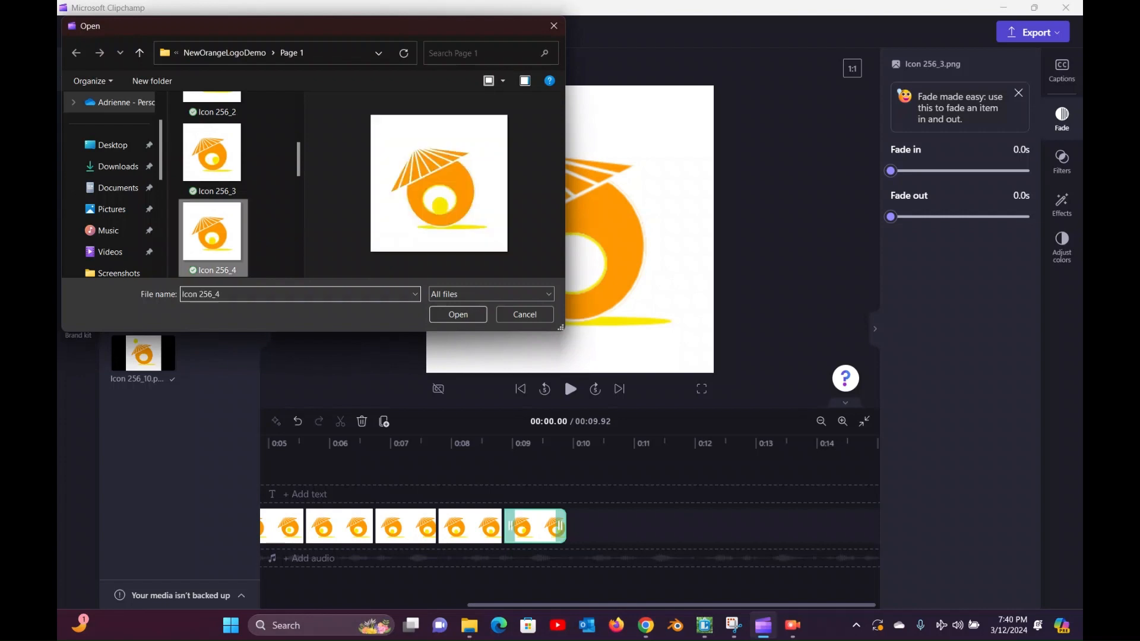
click(458, 315)
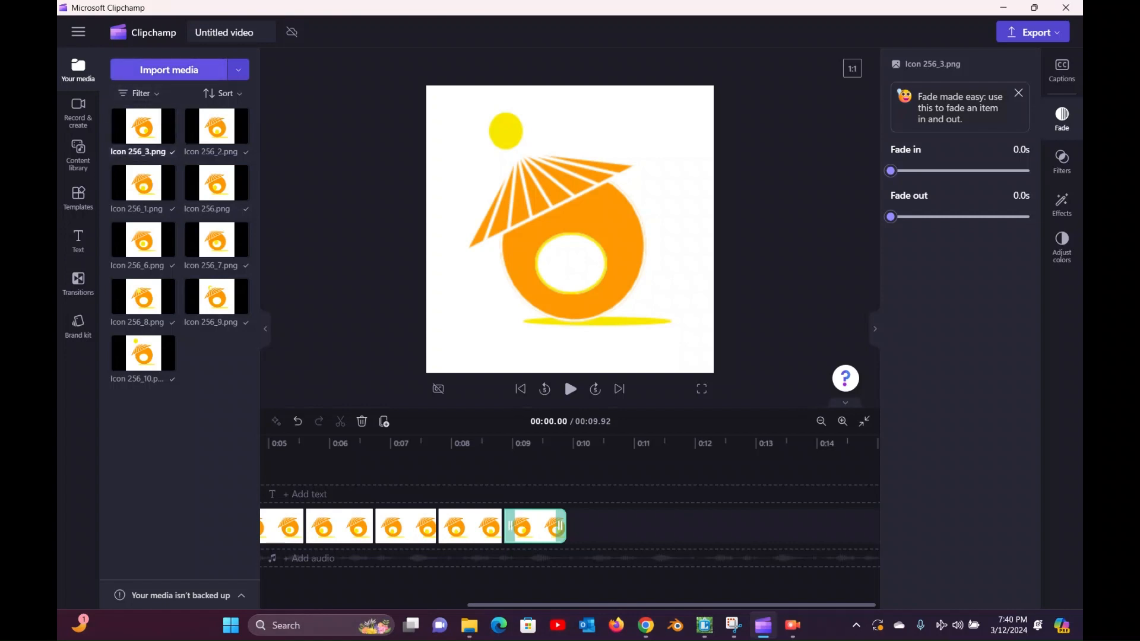
click(169, 70)
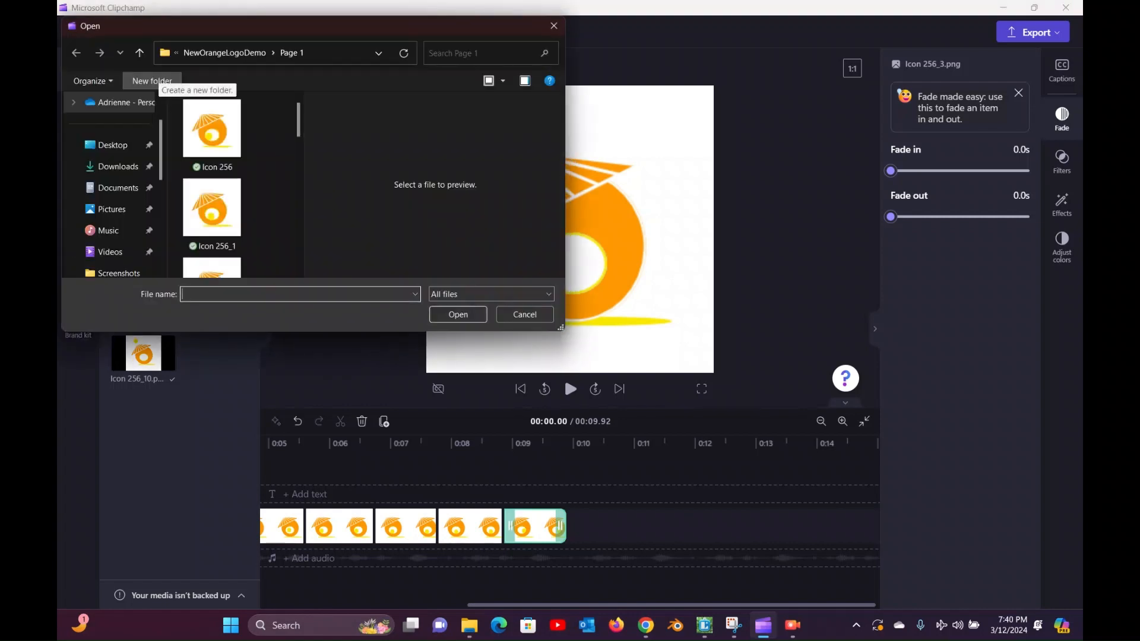
scroll(212, 178, down, 5)
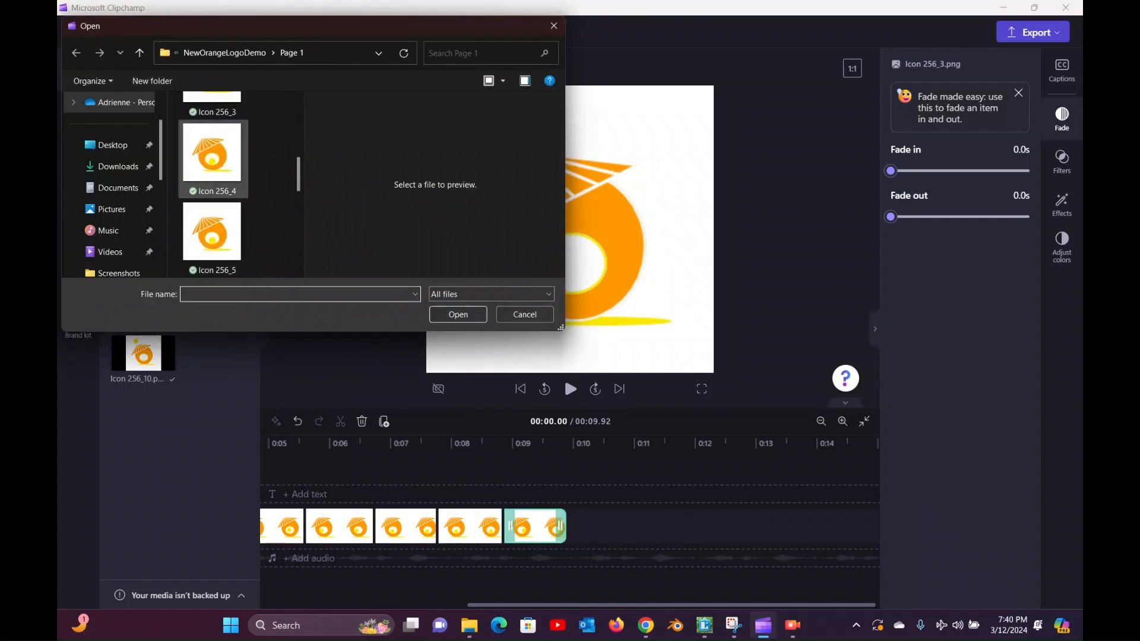
click(212, 154)
click(458, 314)
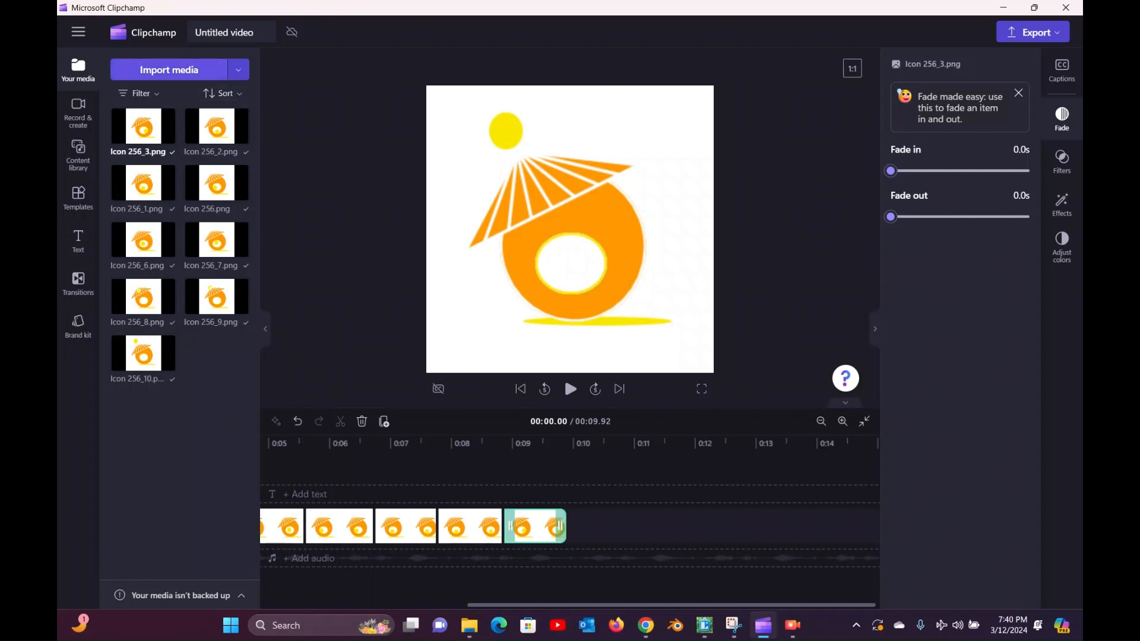
click(169, 70)
scroll(212, 184, down, 4)
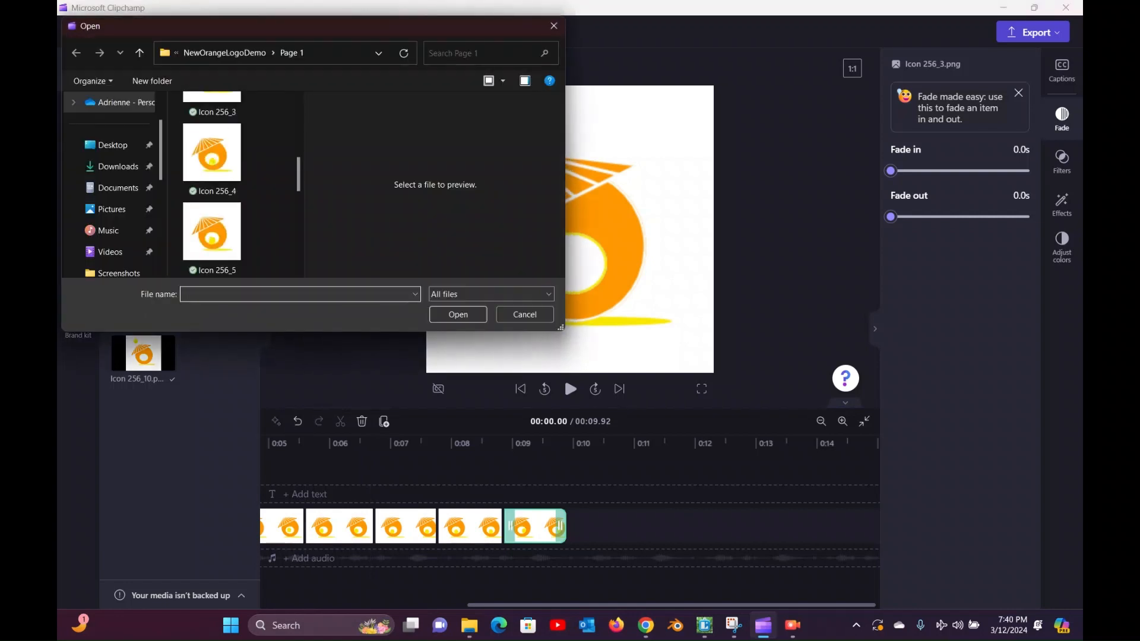
scroll(212, 178, down, 1)
click(212, 152)
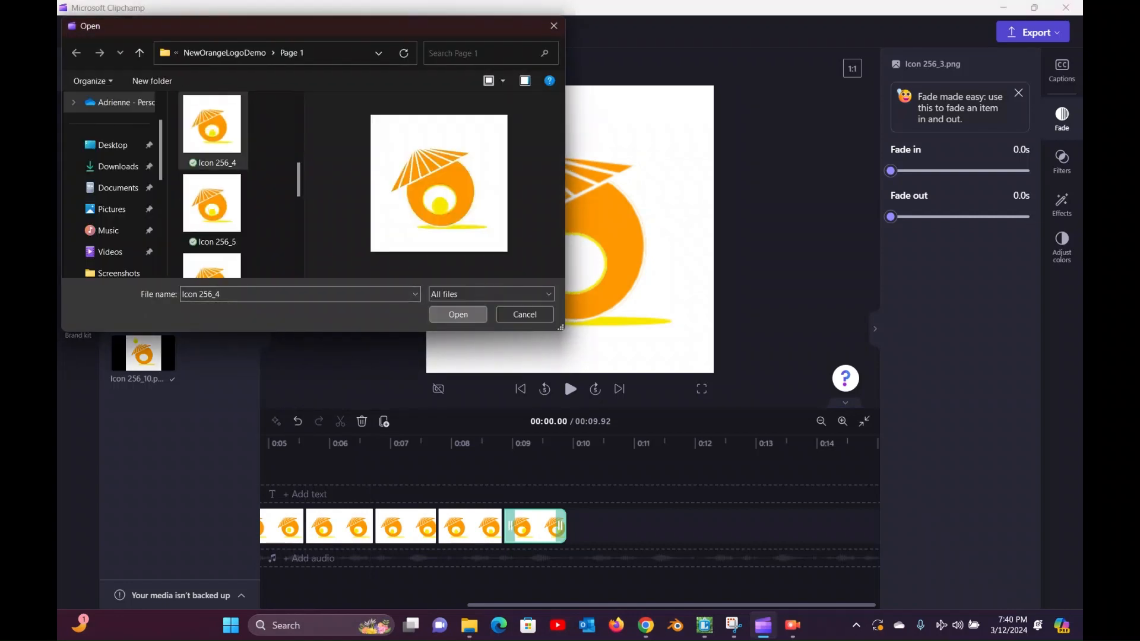
click(458, 314)
click(520, 388)
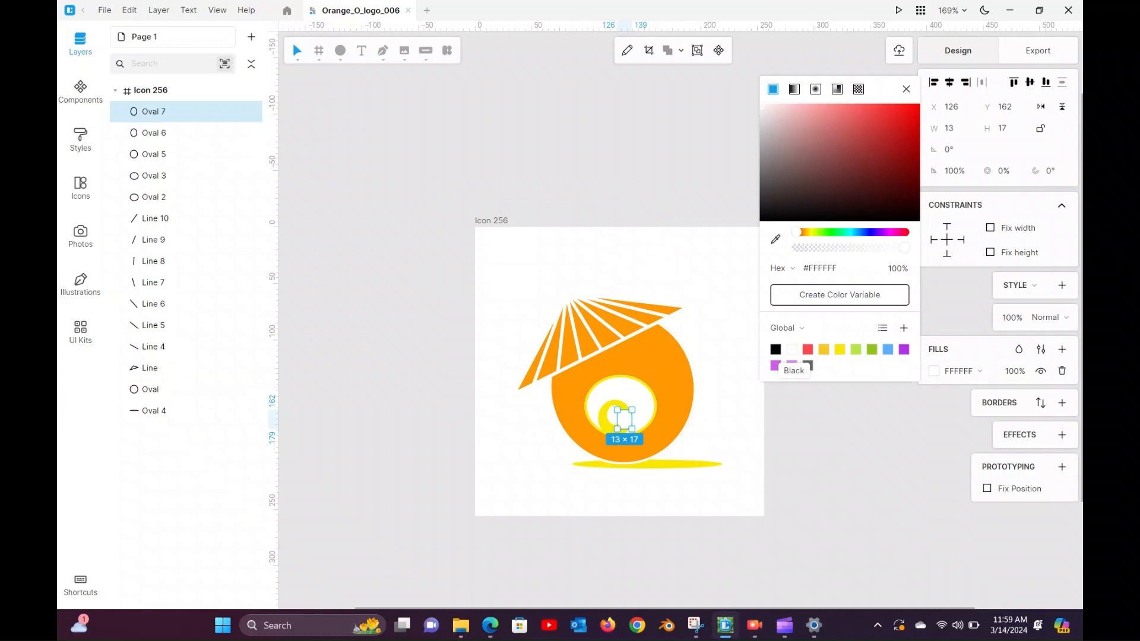
In the Orange_O_logo_006 design, fill Oval 7 with black and shrink it into a pupil inside the small white oval.
click(776, 349)
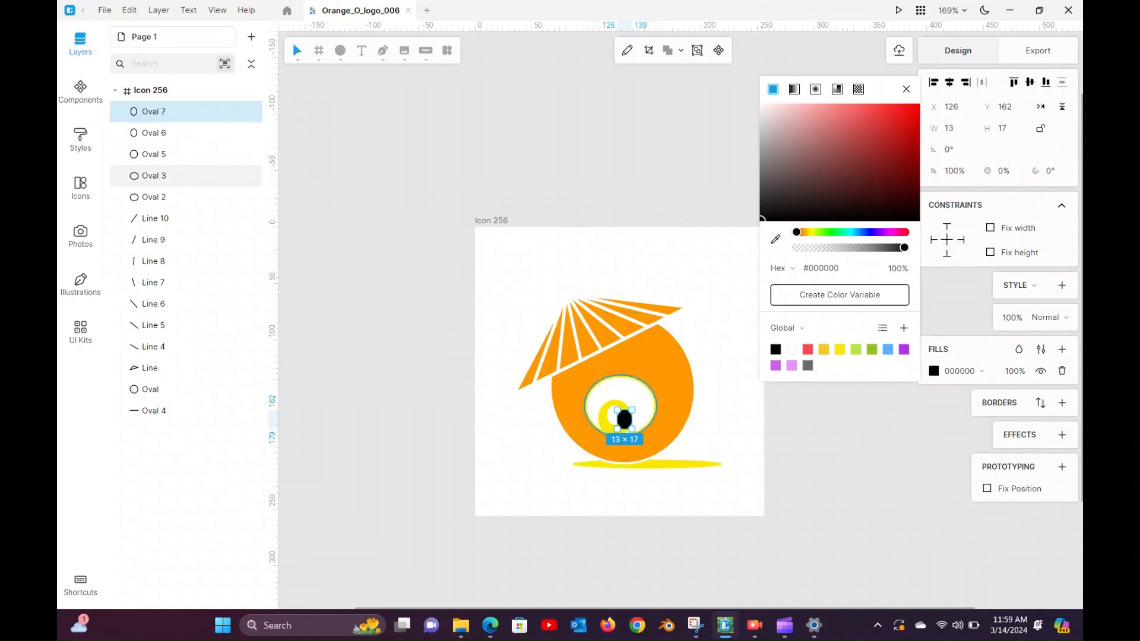
drag(616, 423, 559, 426)
scroll(719, 403, up, 3)
click(737, 415)
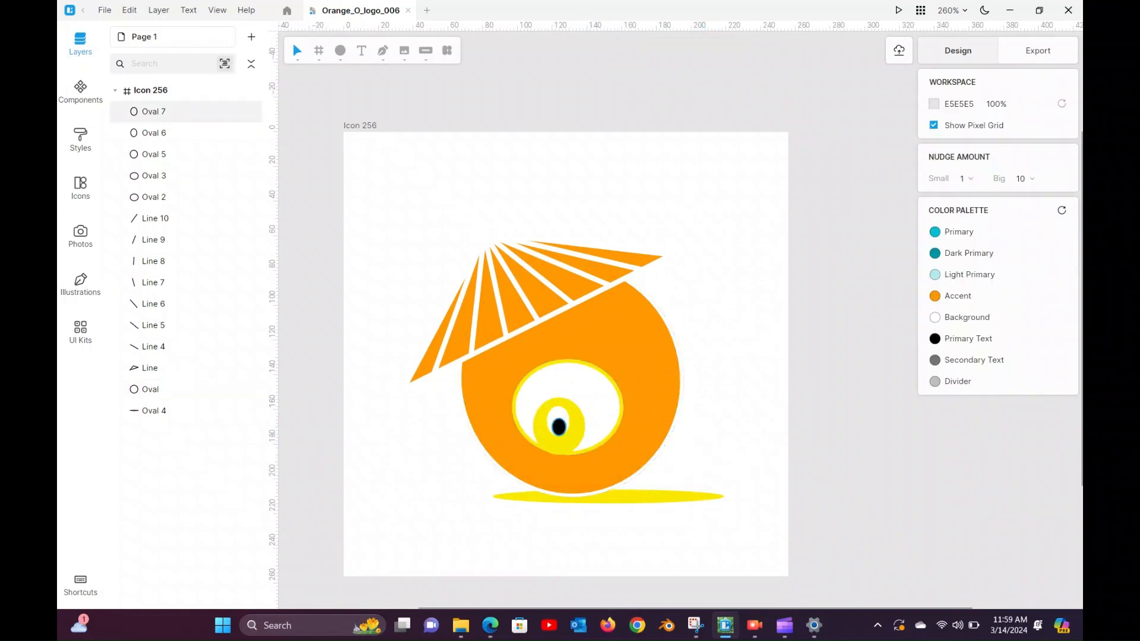
Group the yellow, white and black eye ovals, Oval 5, Oval 6 and Oval 7.
click(571, 426)
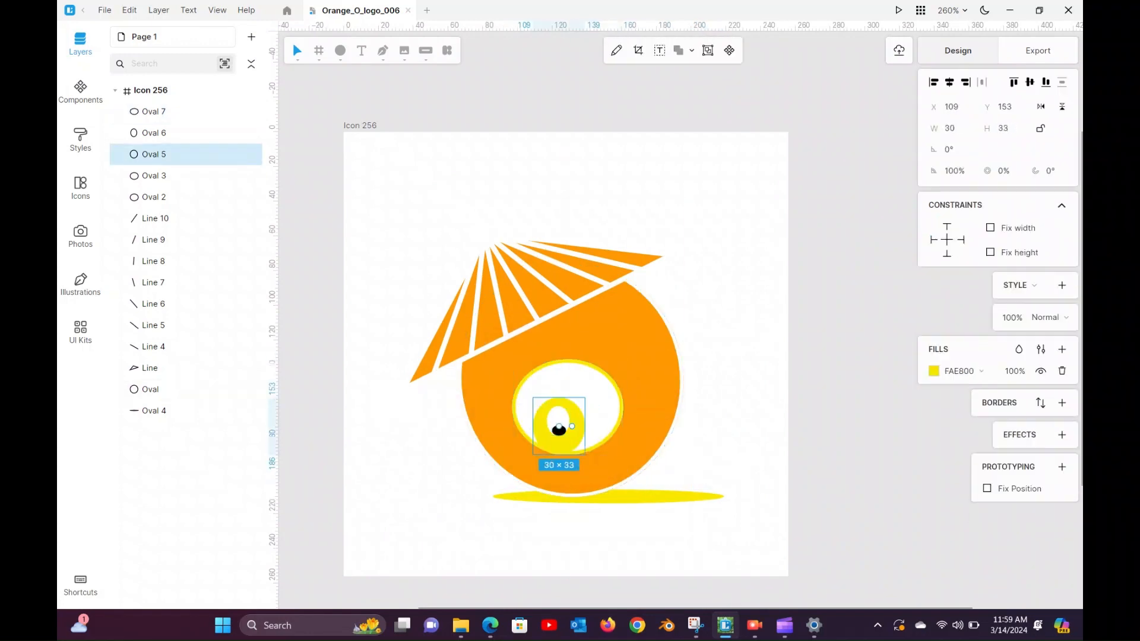
shift+click(154, 133)
shift+click(154, 112)
click(686, 50)
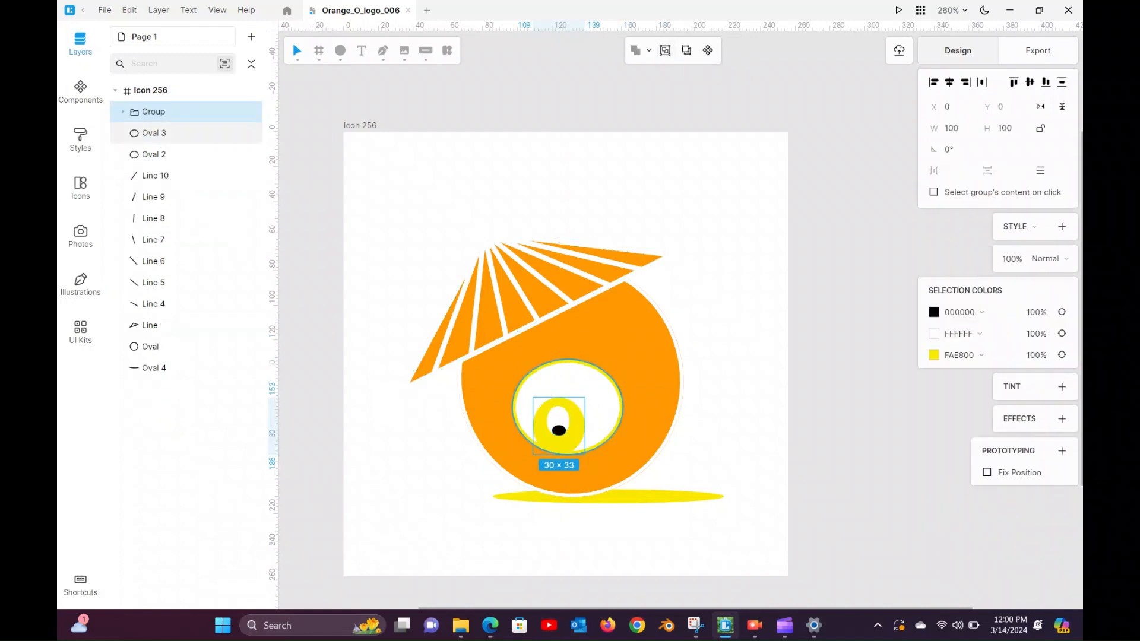
Try to draw another oval on the small eye, undo it, and ungroup the three eye ovals.
click(730, 439)
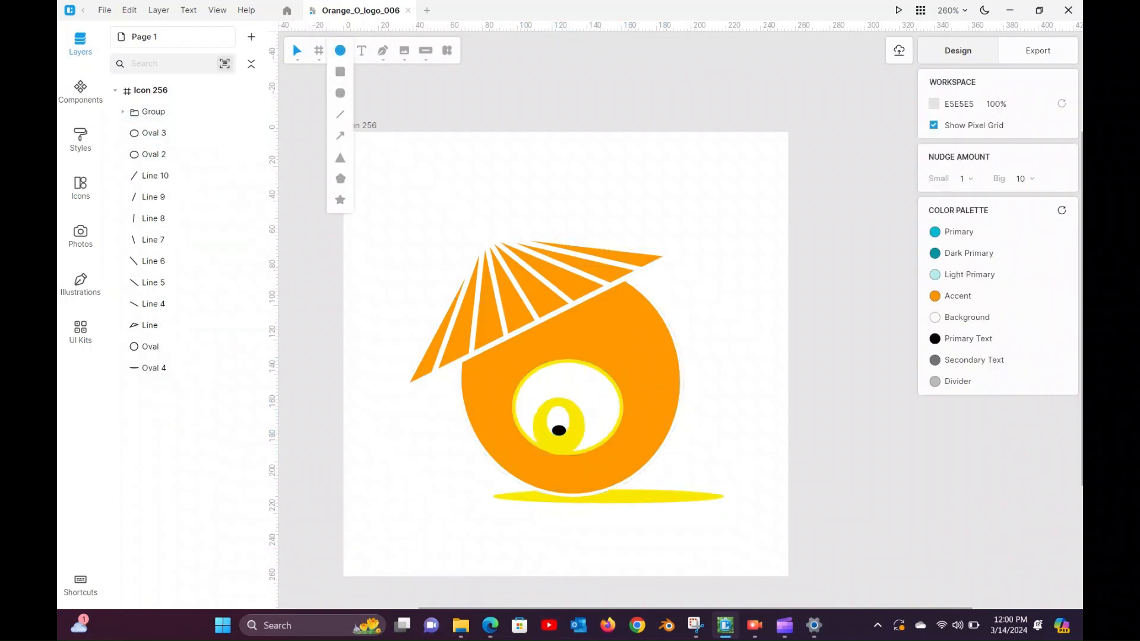
click(341, 50)
mouse_move(552, 407)
mouse_down()
mouse_move(570, 426)
mouse_move(544, 419)
mouse_up()
key(ctrl+z)
key(ctrl+z)
key(ctrl+z)
click(665, 50)
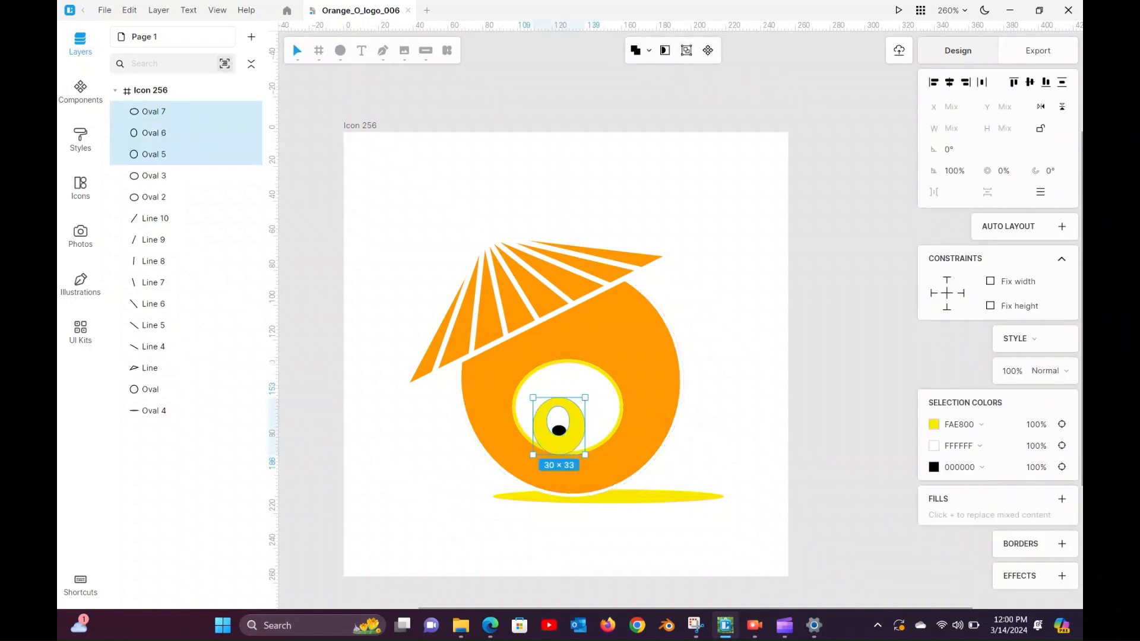
click(701, 195)
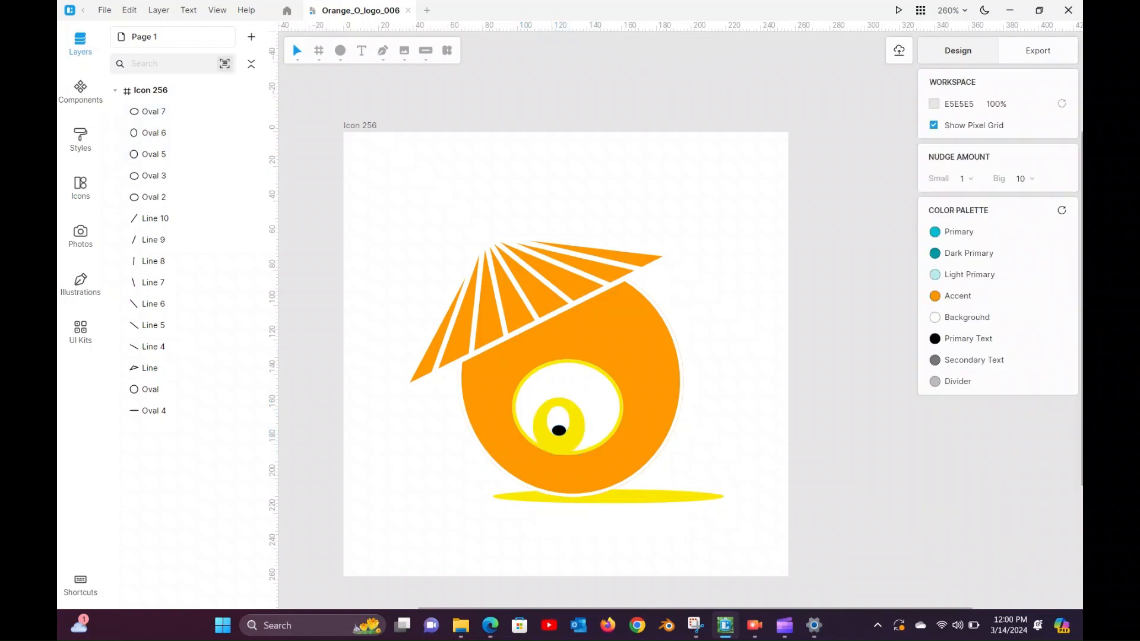
Duplicate the small white oval and place the copy beside the original on the yellow oval as a second eye.
click(559, 416)
mouse_move(558, 417)
mouse_down()
mouse_move(585, 419)
mouse_move(544, 420)
mouse_move(553, 430)
mouse_move(532, 422)
mouse_move(595, 423)
mouse_move(572, 423)
mouse_up()
click(558, 418)
click(544, 417)
Make the black pupil a 6 × 6 circle and place a duplicate of it on the second white oval.
scroll(540, 420, up, 3)
drag(548, 435, 584, 434)
click(525, 426)
click(551, 435)
key(ctrl+d)
key(Escape)
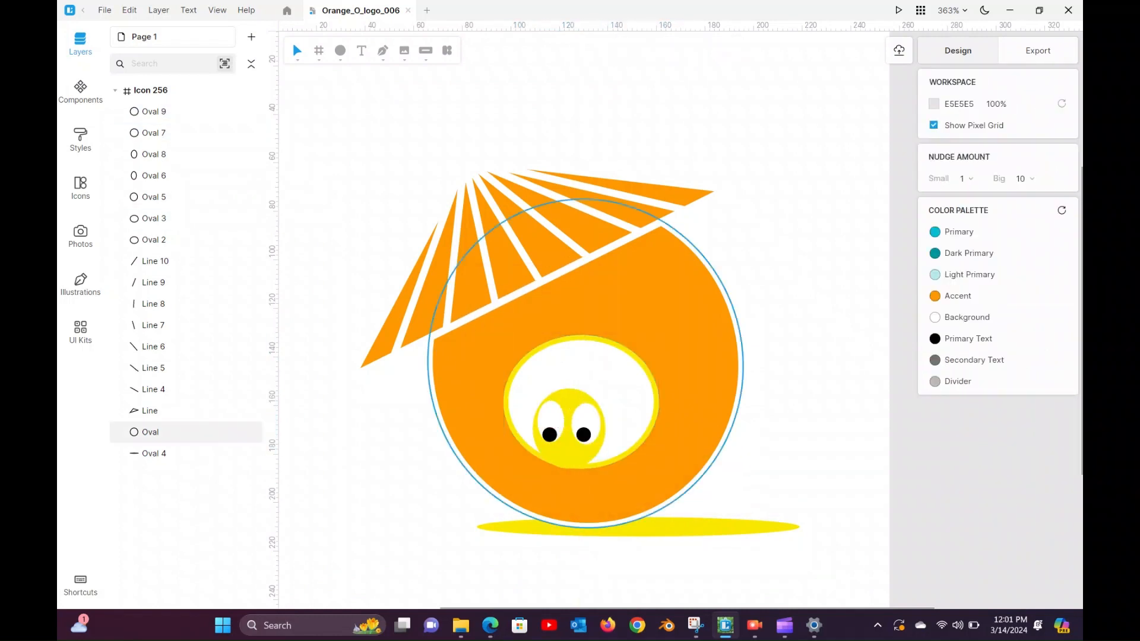
Move the second eye's black pupil slightly down to Y 170 and deselect it.
key(shift+1)
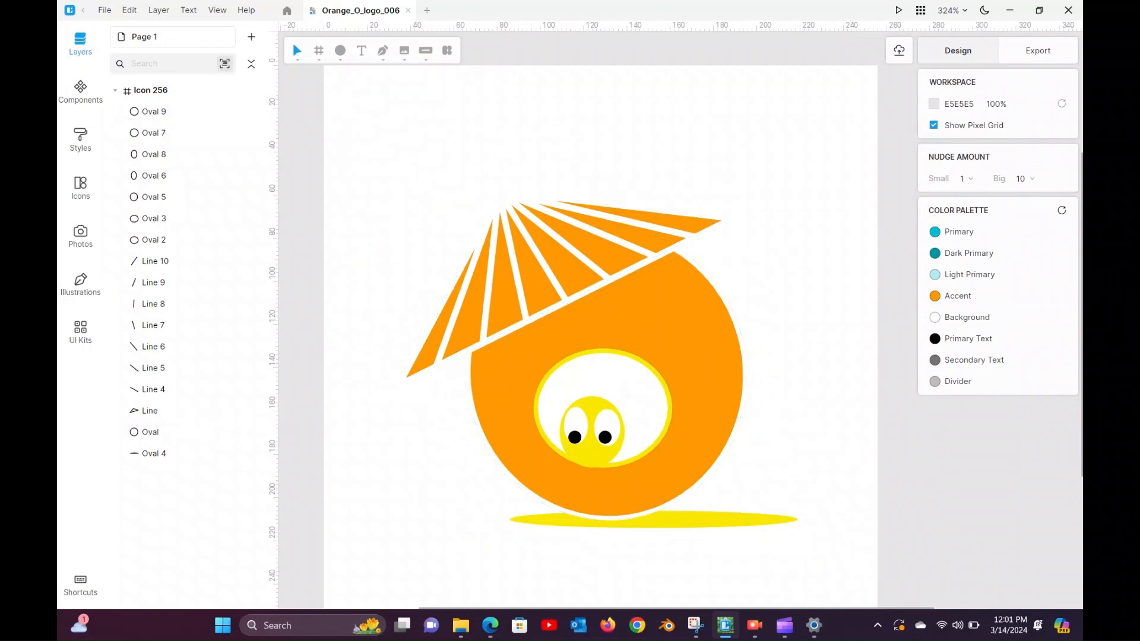
click(617, 490)
drag(604, 438, 604, 440)
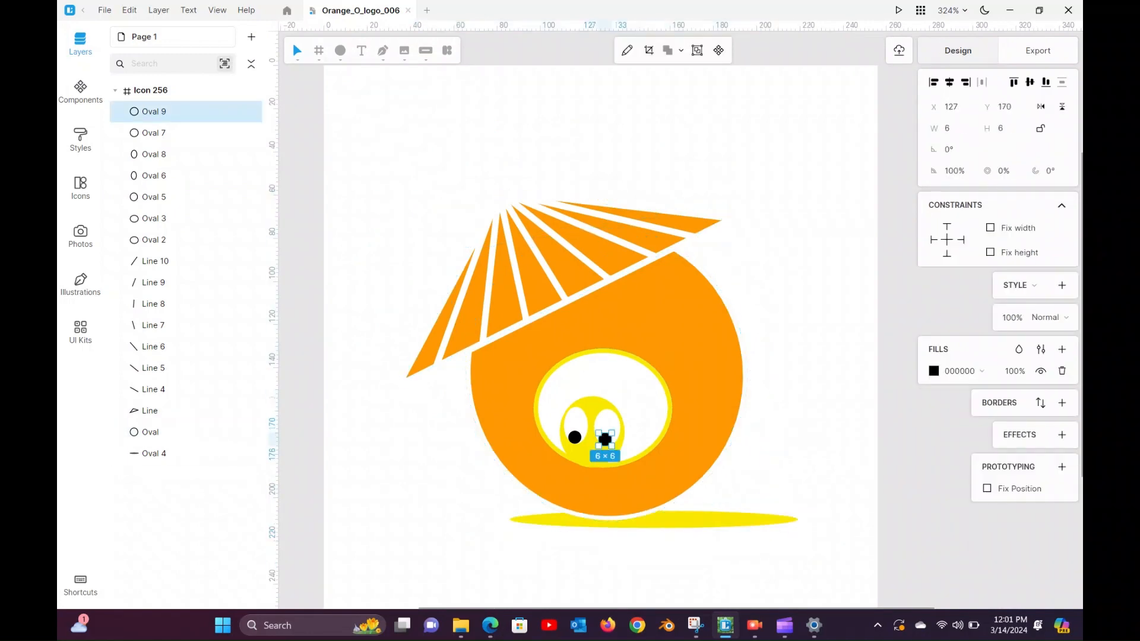
key(Escape)
click(654, 519)
click(629, 493)
key(Escape)
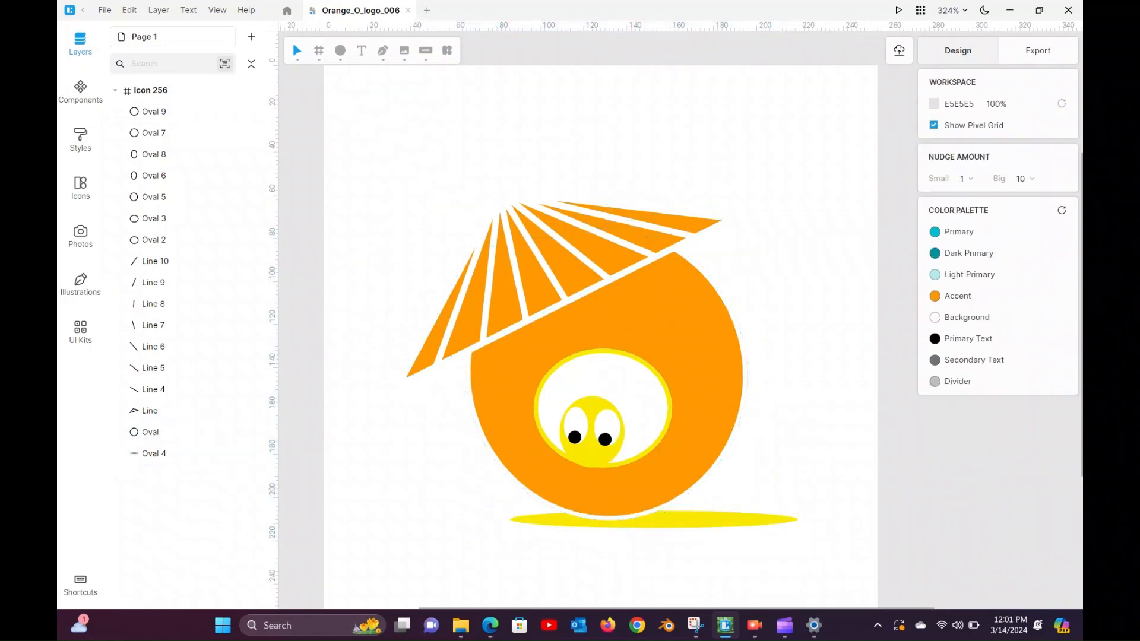
Export the two-eyed logo artwork into the nested Page 1 folder.
scroll(589, 304, down, 4)
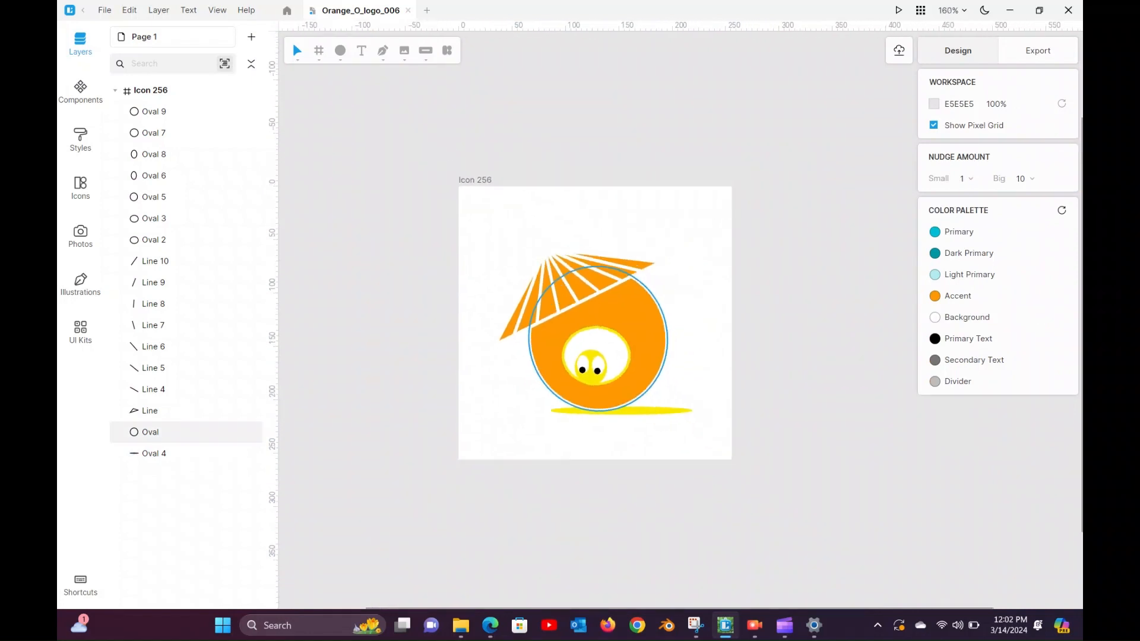
click(104, 10)
click(113, 288)
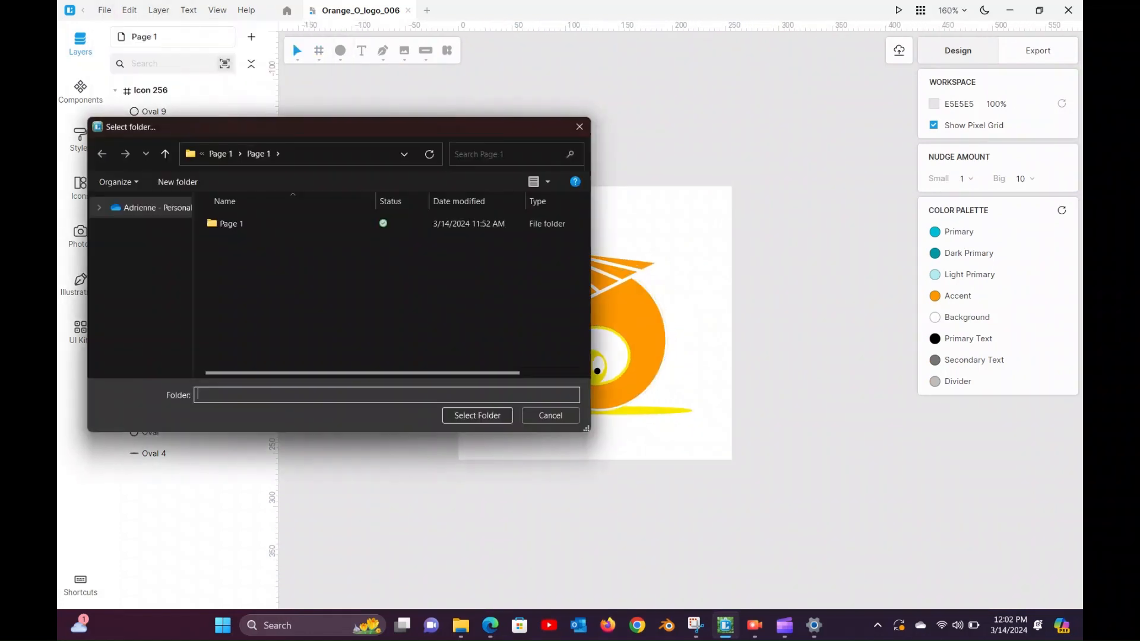
key(Return)
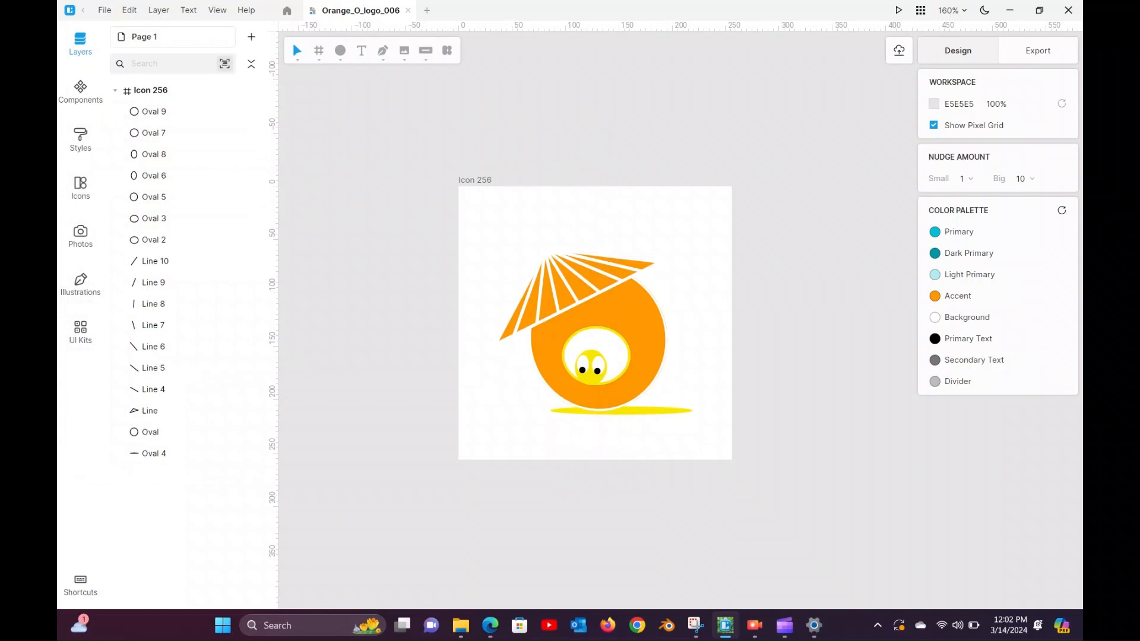
Switch to Clipchamp, reopen the untitled video for editing, play the animation and select the Icon 256_9.png clip.
click(785, 625)
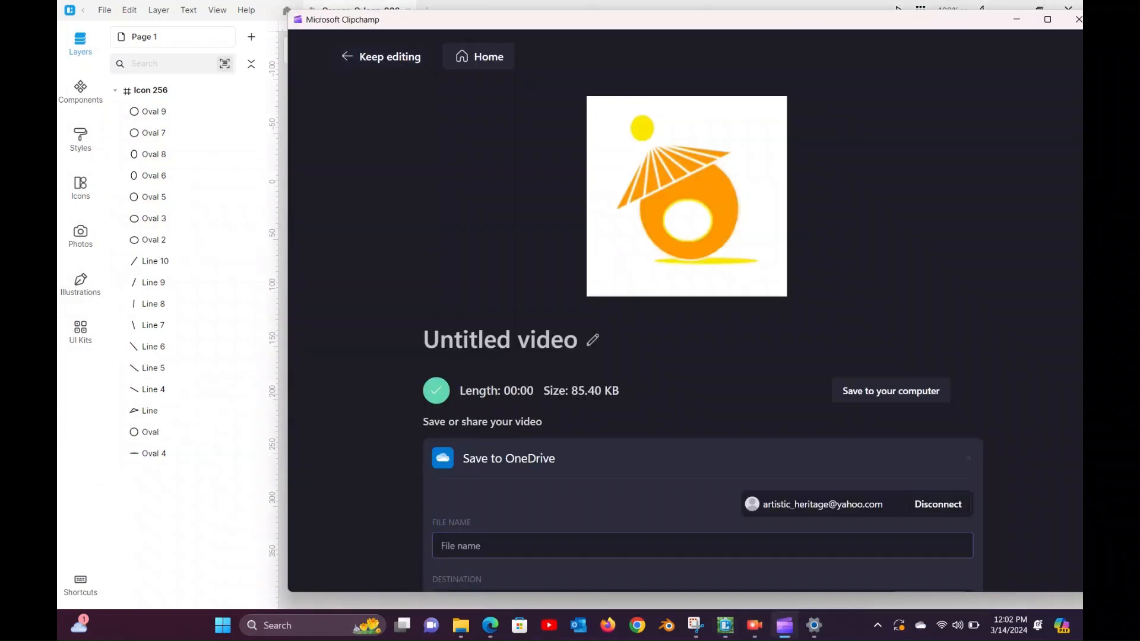
click(383, 57)
click(772, 371)
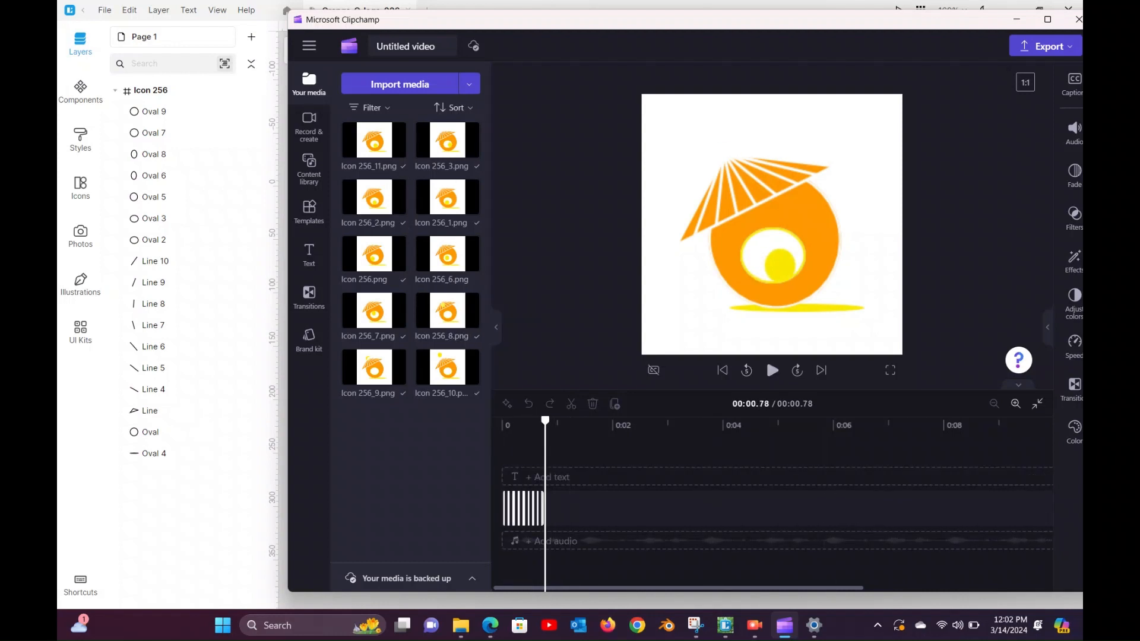
click(503, 508)
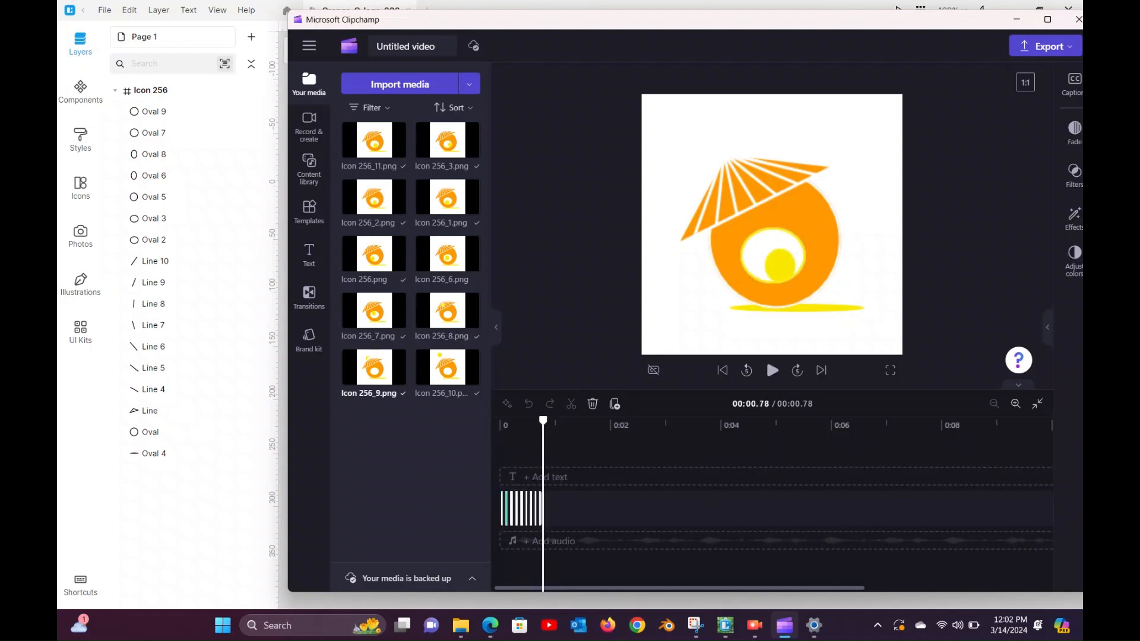
Turn off content backup for the untitled video's media.
click(473, 45)
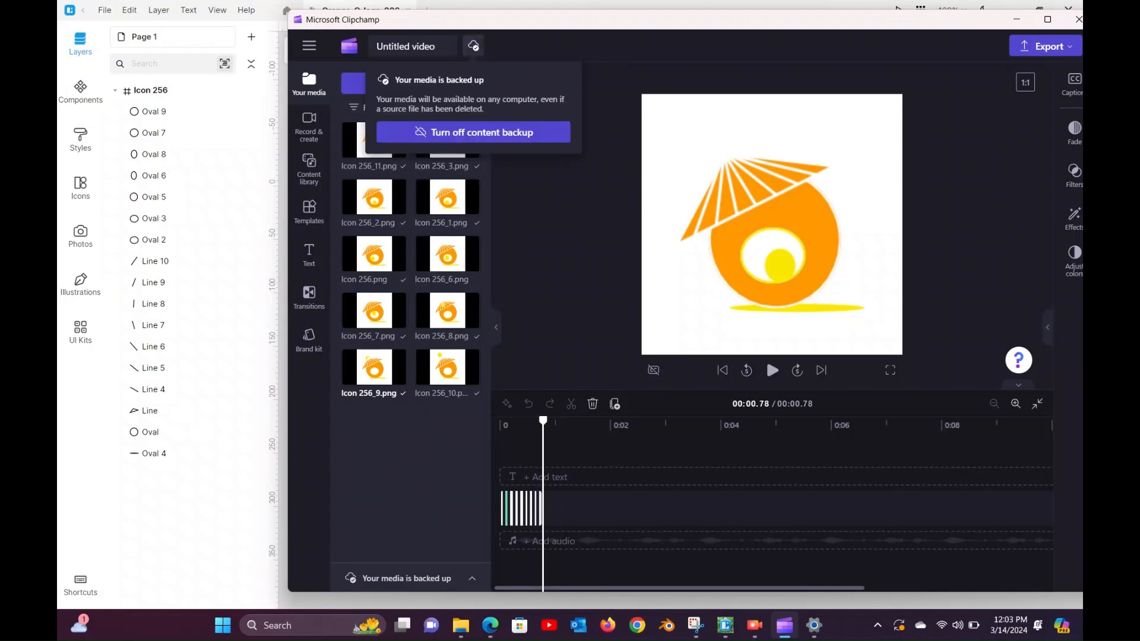
click(473, 132)
click(584, 374)
click(564, 395)
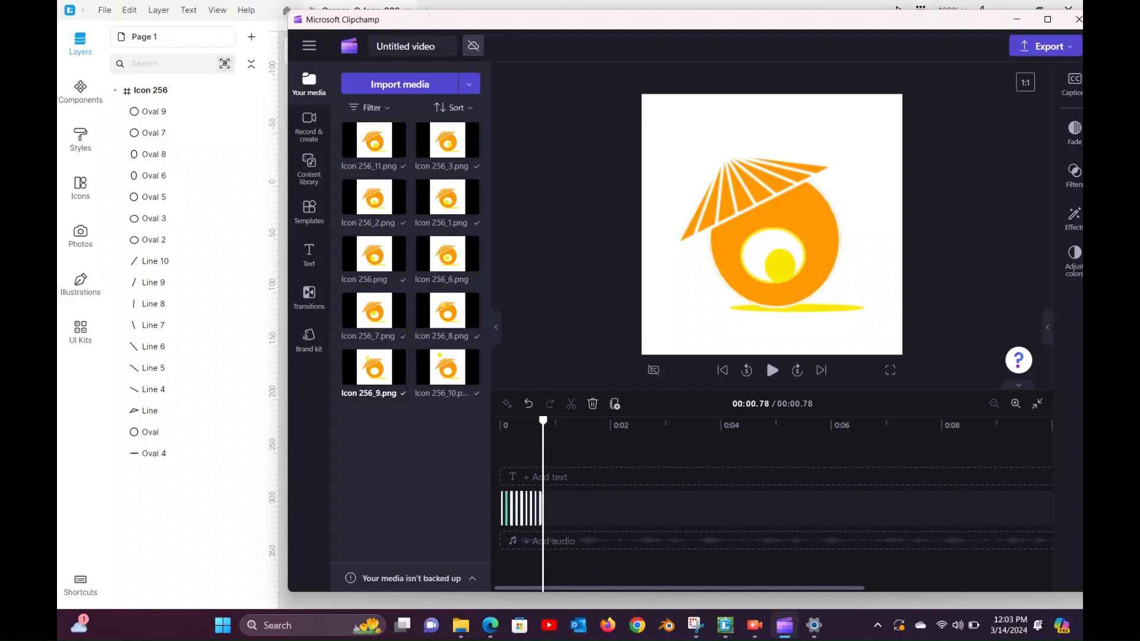
click(399, 84)
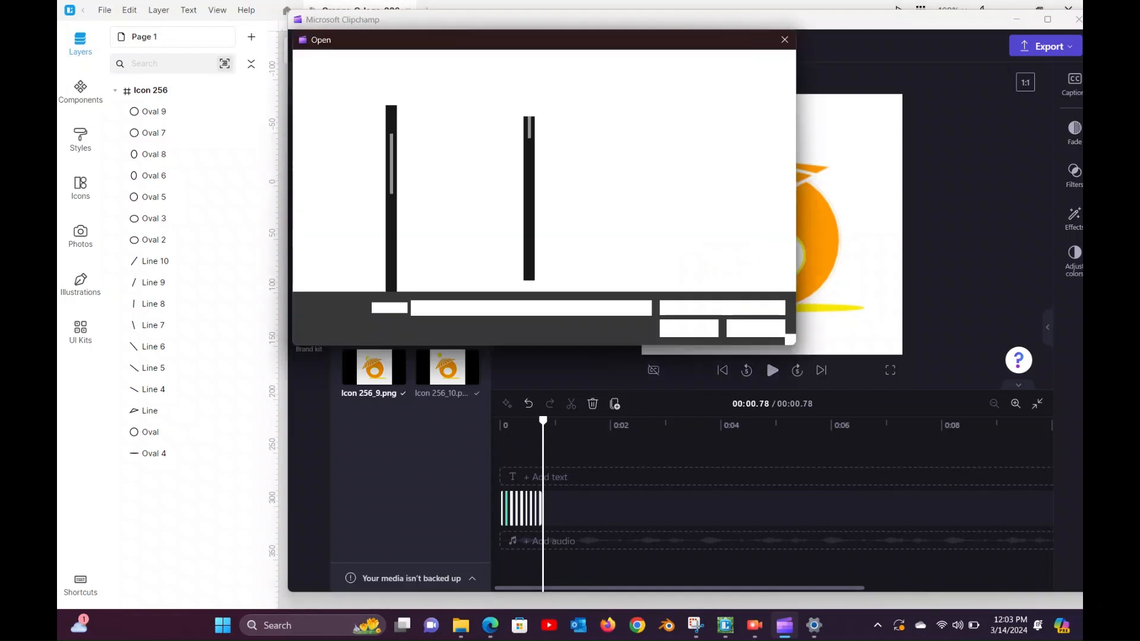
click(756, 328)
click(309, 170)
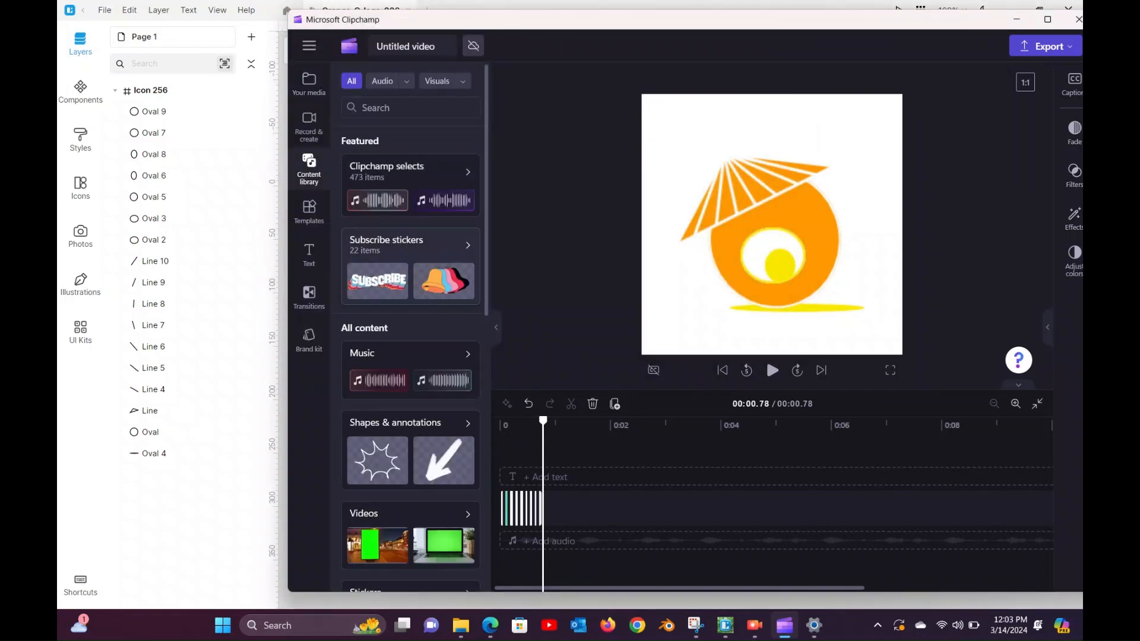
click(309, 84)
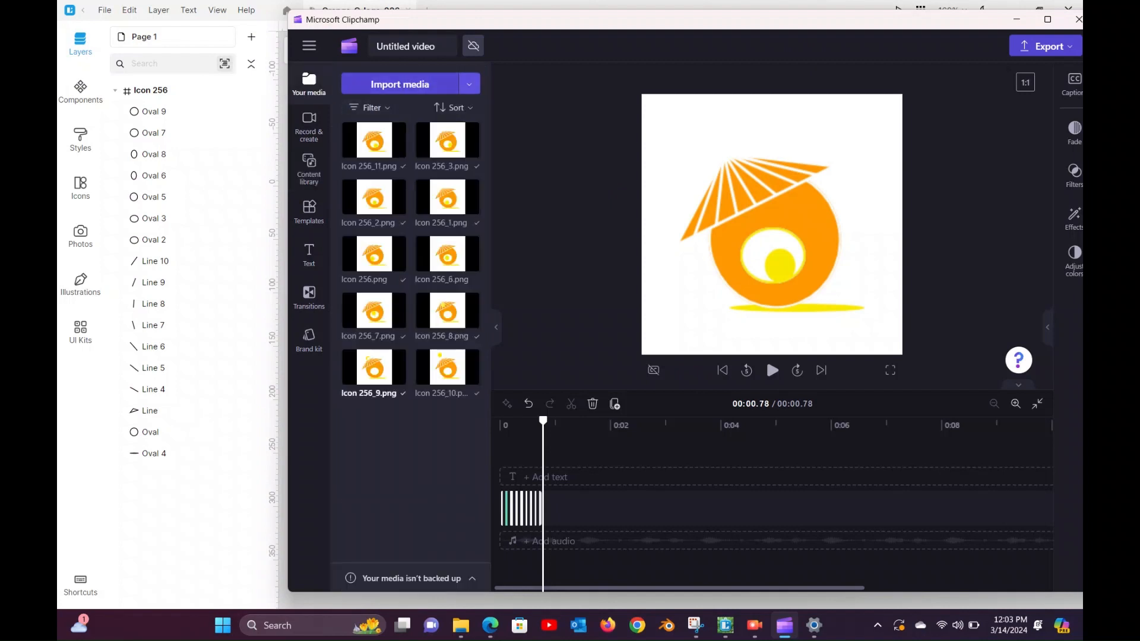
Import Icon 256_1.png from the nested Page 1 folder into the video's media.
click(469, 85)
click(469, 84)
click(399, 85)
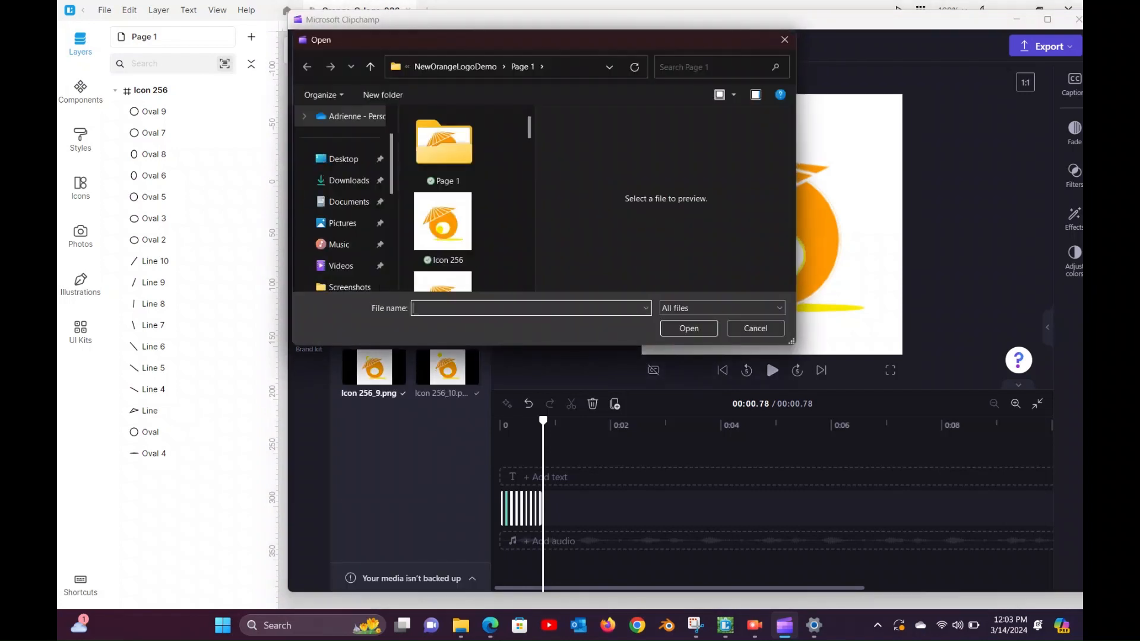
scroll(466, 199, down, 12)
scroll(442, 199, up, 10)
scroll(443, 199, down, 1)
scroll(442, 199, up, 2)
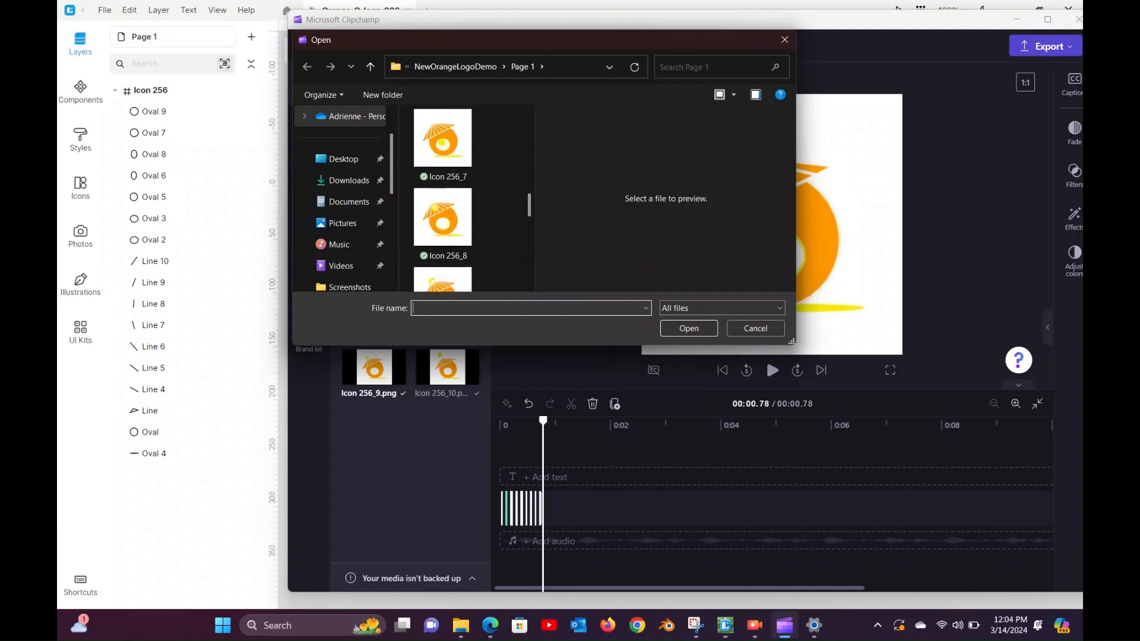
scroll(442, 148, up, 1)
double_click(442, 149)
scroll(442, 149, down, 2)
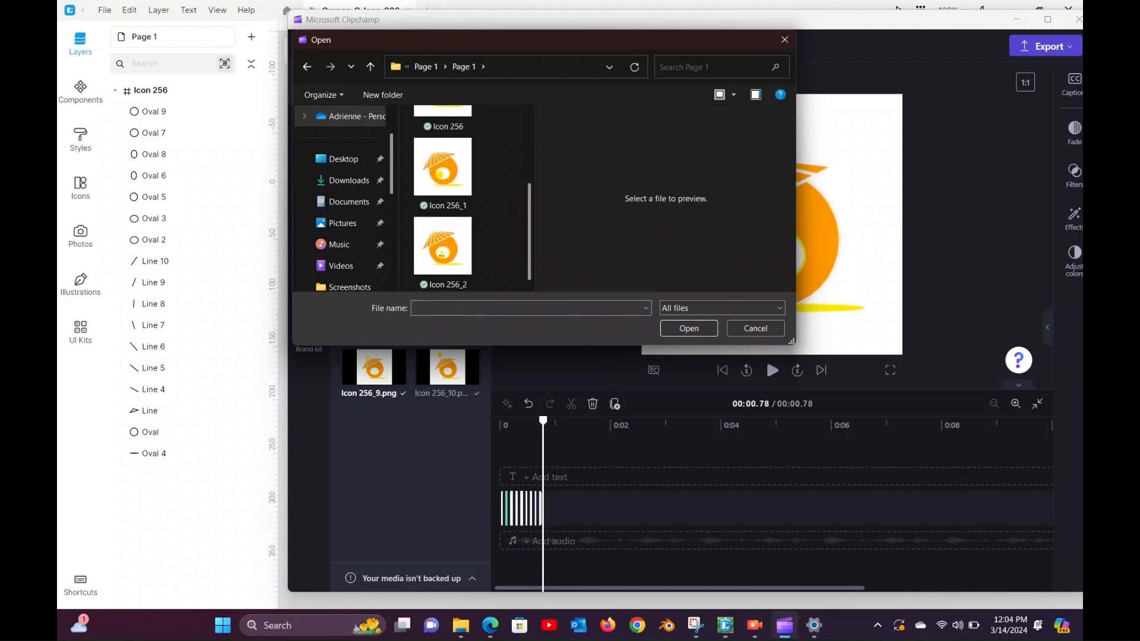
click(442, 167)
click(689, 329)
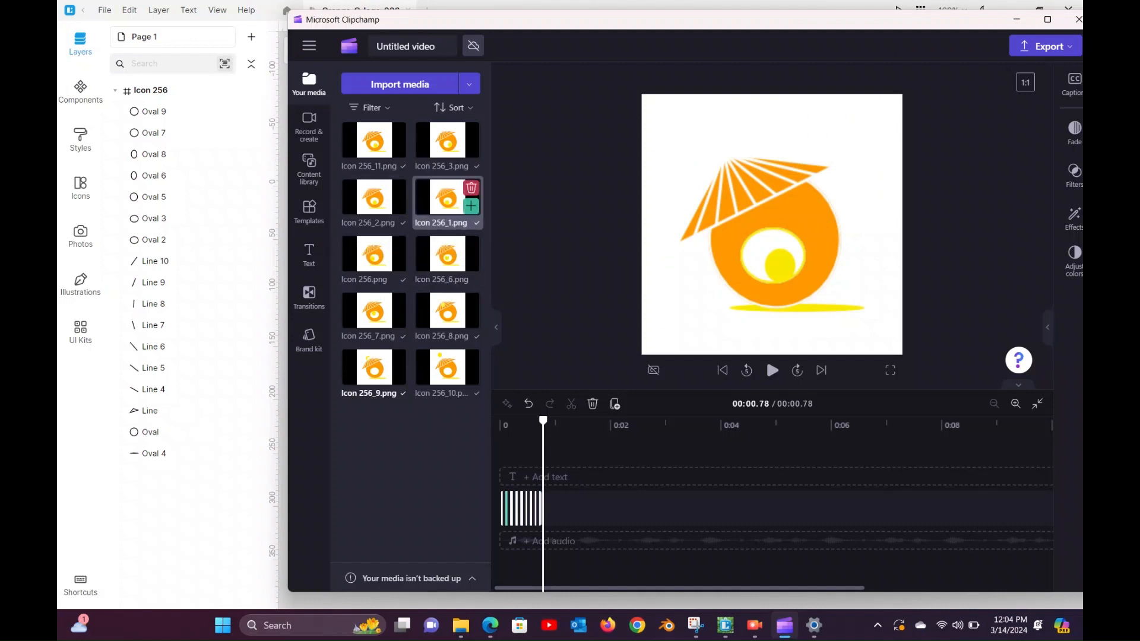
Append Icon 256_1.png to the end of the timeline and trim the clip to about 0.46 seconds.
drag(442, 198, 565, 508)
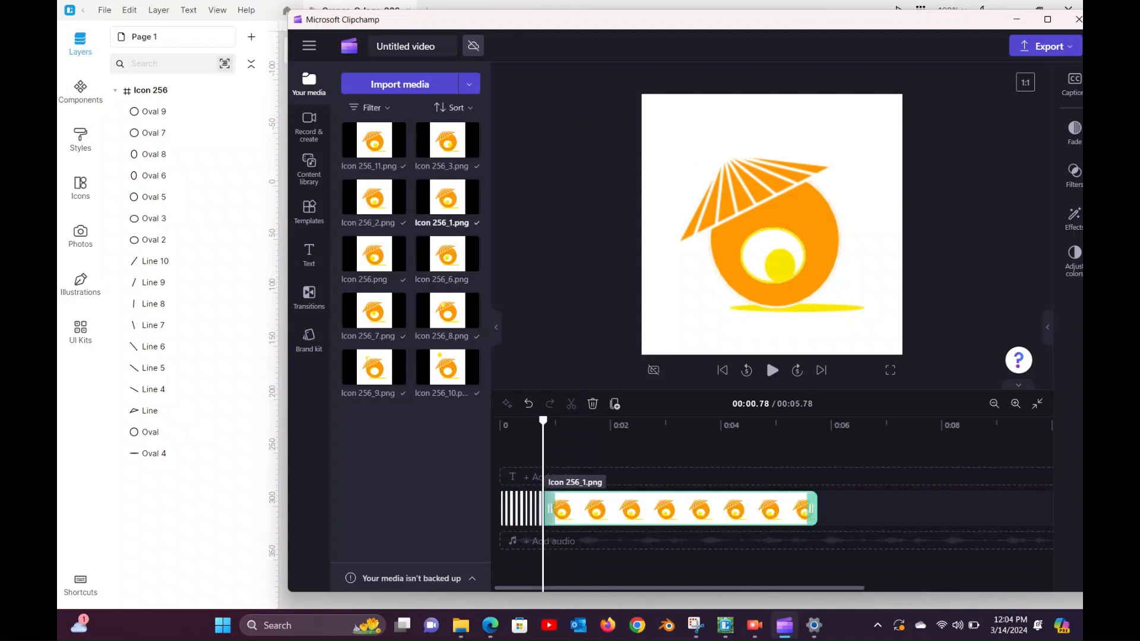
drag(812, 509, 561, 509)
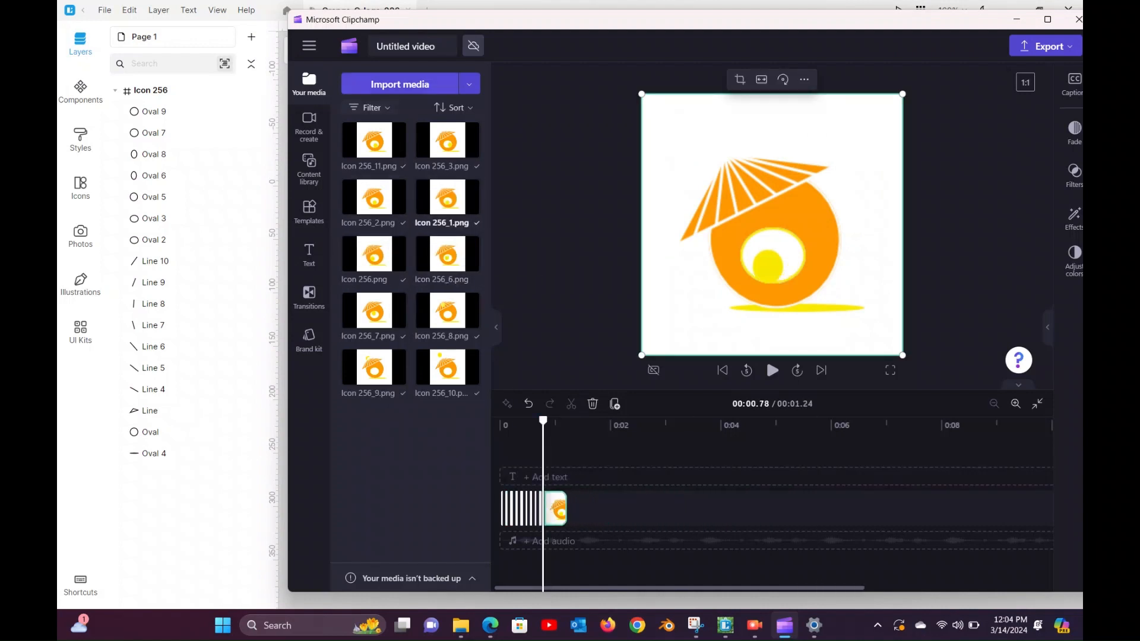
Import the two-eyed Icon 256_2.png from the nested Page 1 folder into the media.
click(402, 85)
double_click(443, 142)
click(466, 67)
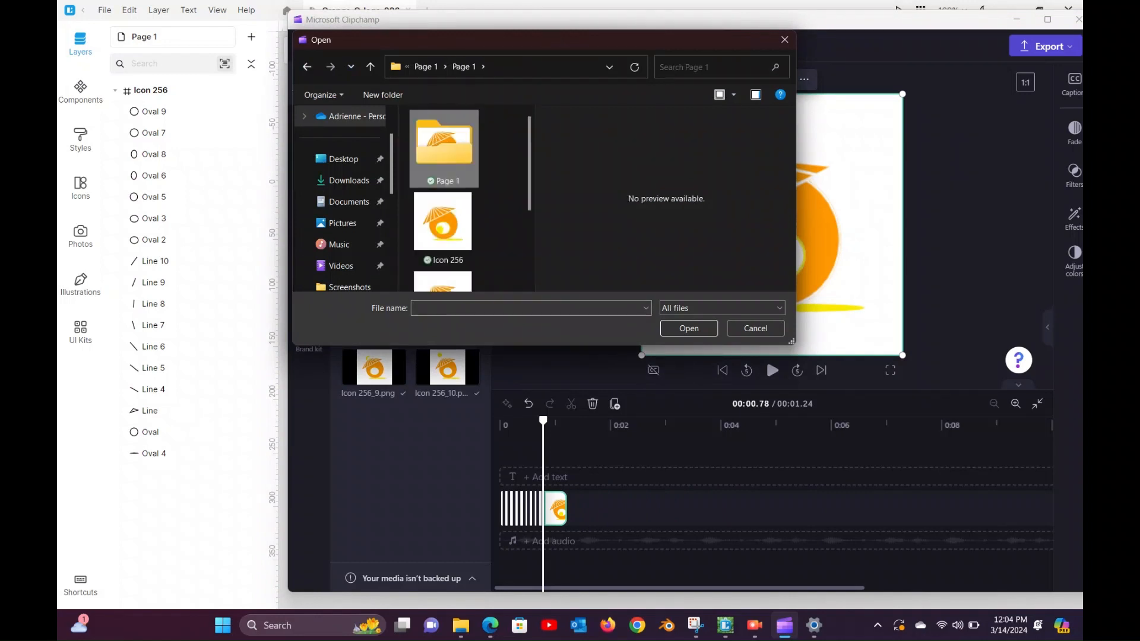
scroll(443, 238, down, 3)
click(442, 247)
click(689, 328)
Append the two-eyed Icon 256_2.png to the timeline, trimmed to about 1.35 seconds, and play the animation from the start.
drag(373, 140, 570, 509)
drag(837, 509, 636, 509)
click(722, 370)
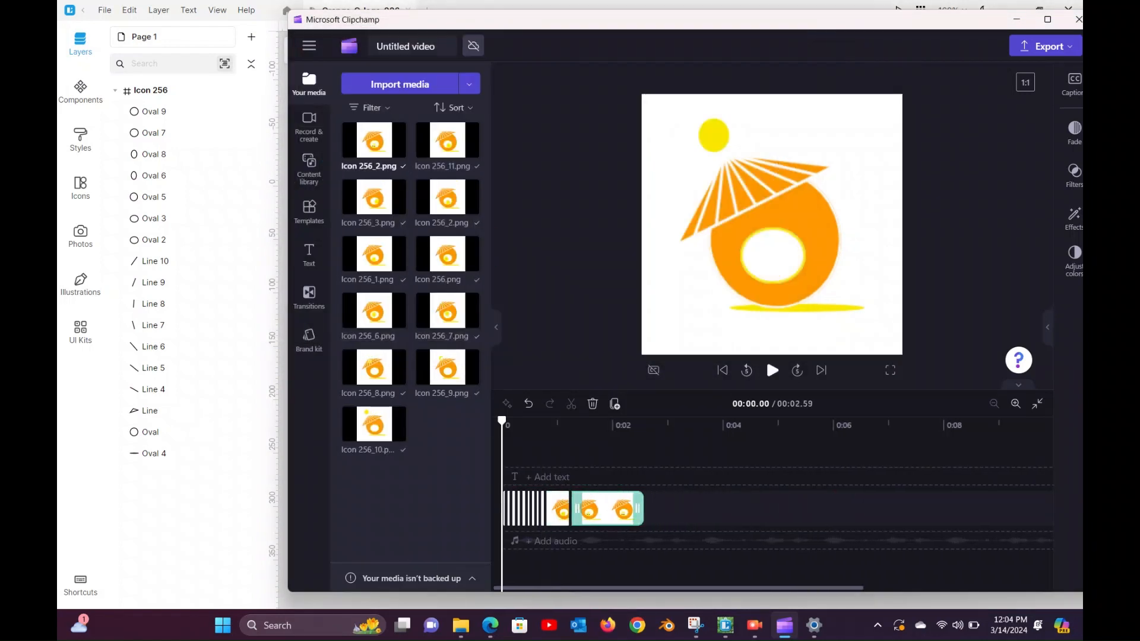
click(772, 370)
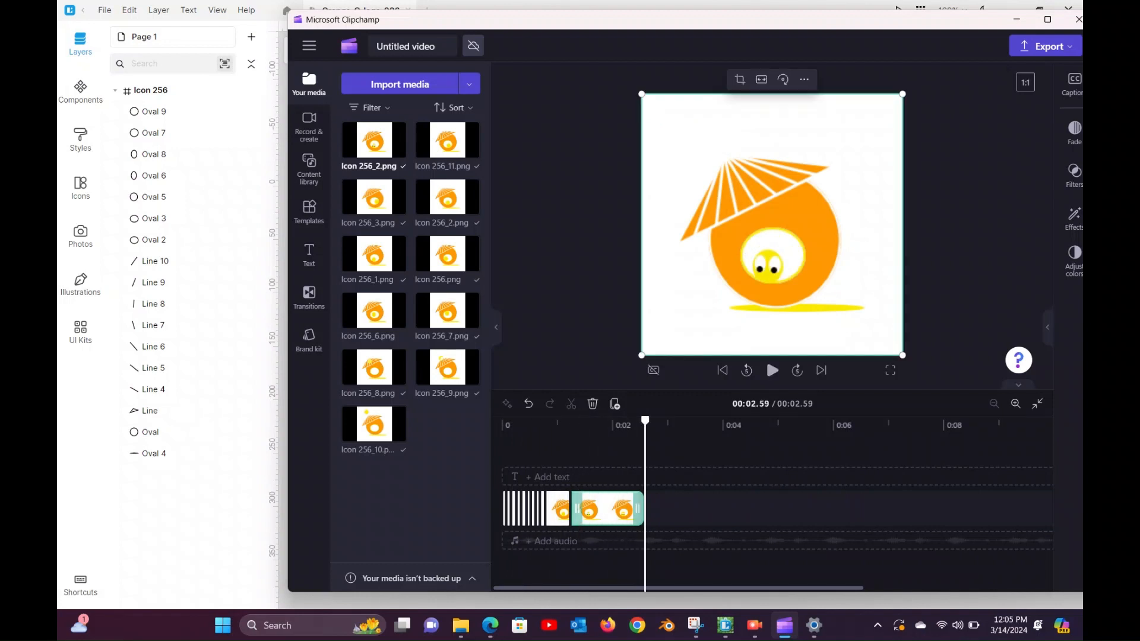
click(772, 370)
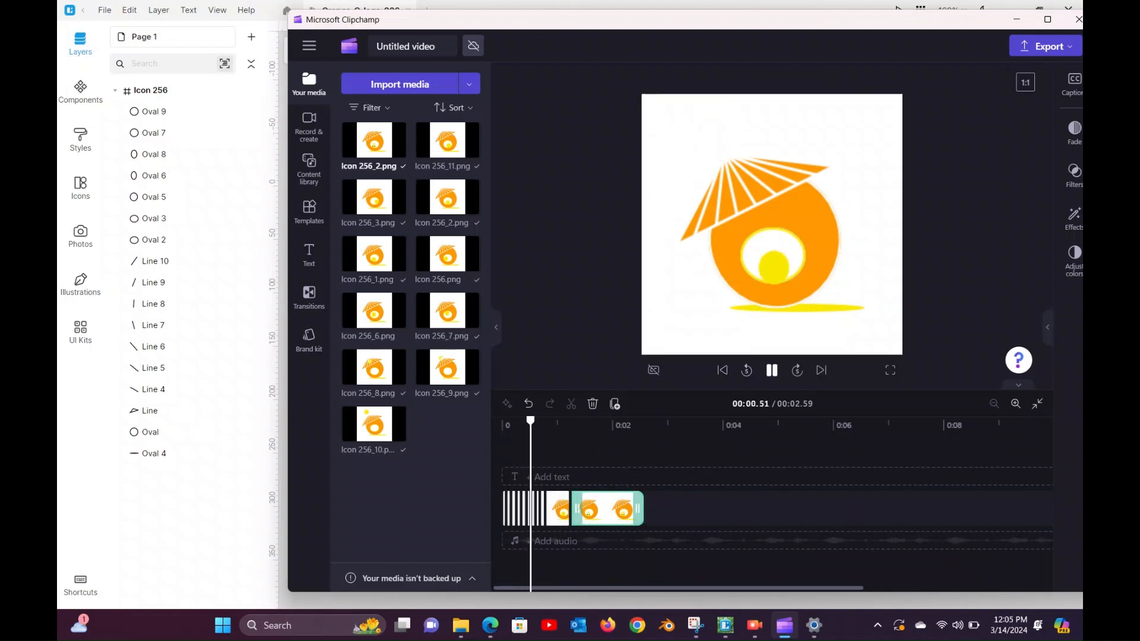
Shift the last two clips to open a gap at about 0.81 seconds and insert Icon 256.png there, shortened to about 0.5 seconds.
drag(607, 509, 681, 509)
drag(557, 509, 642, 509)
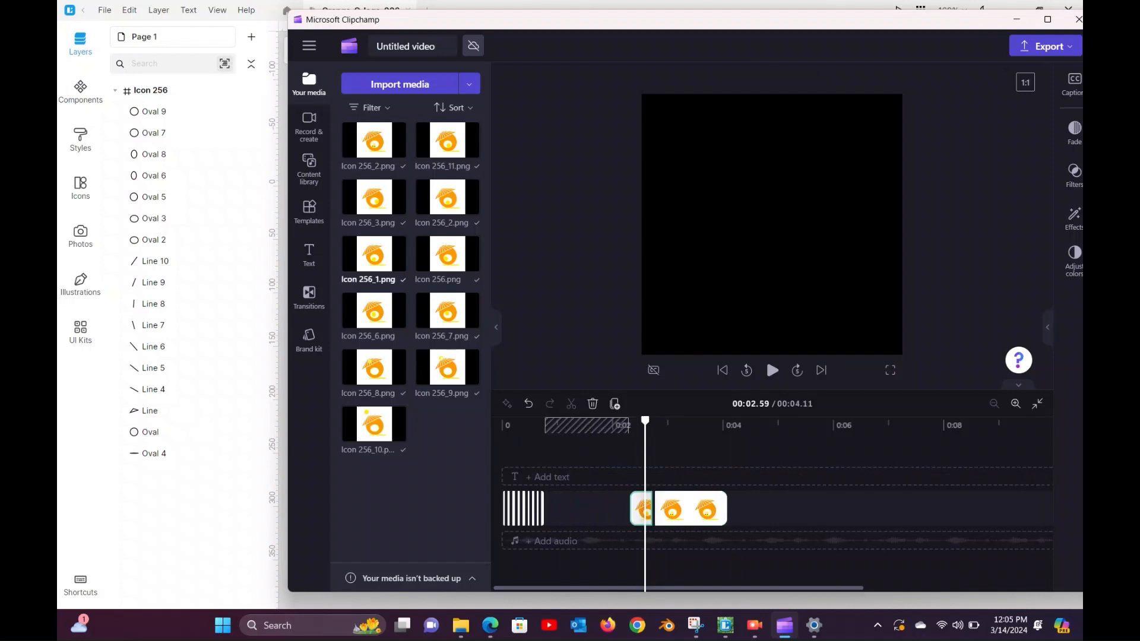
click(543, 425)
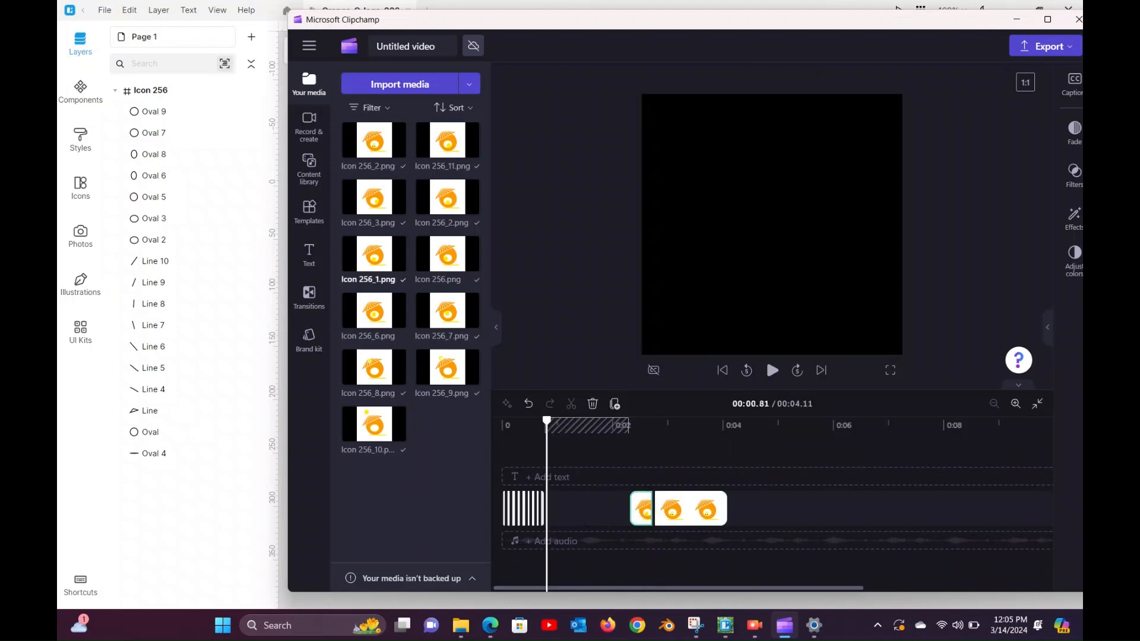
drag(447, 255, 557, 509)
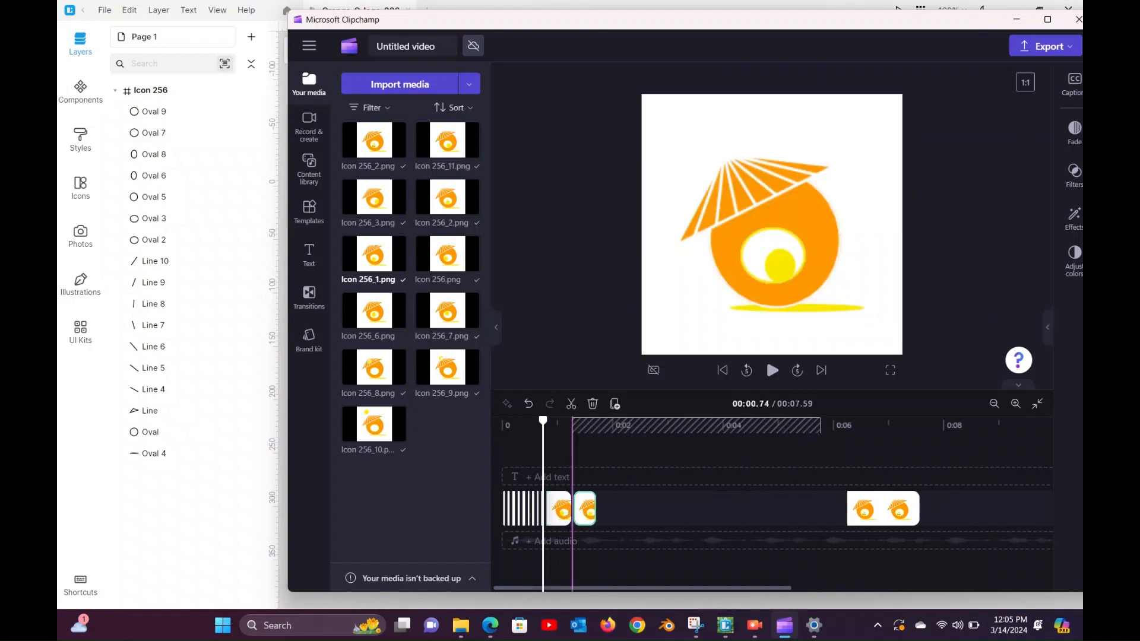
Close the gap before the final two-eyed clip and play the animation through.
click(720, 508)
key(space)
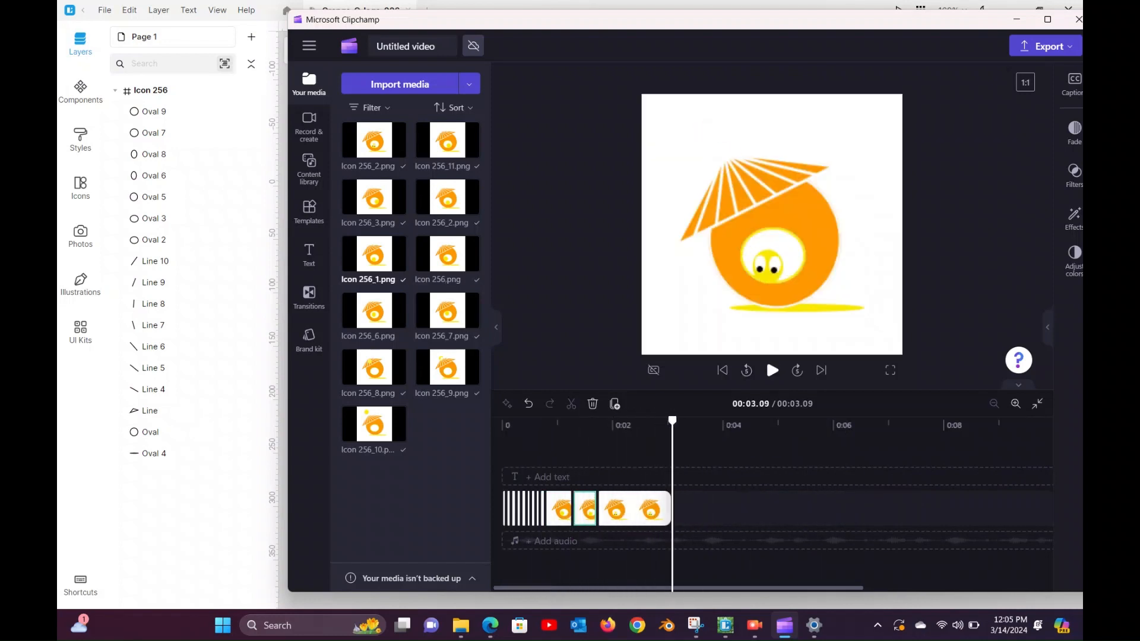
key(space)
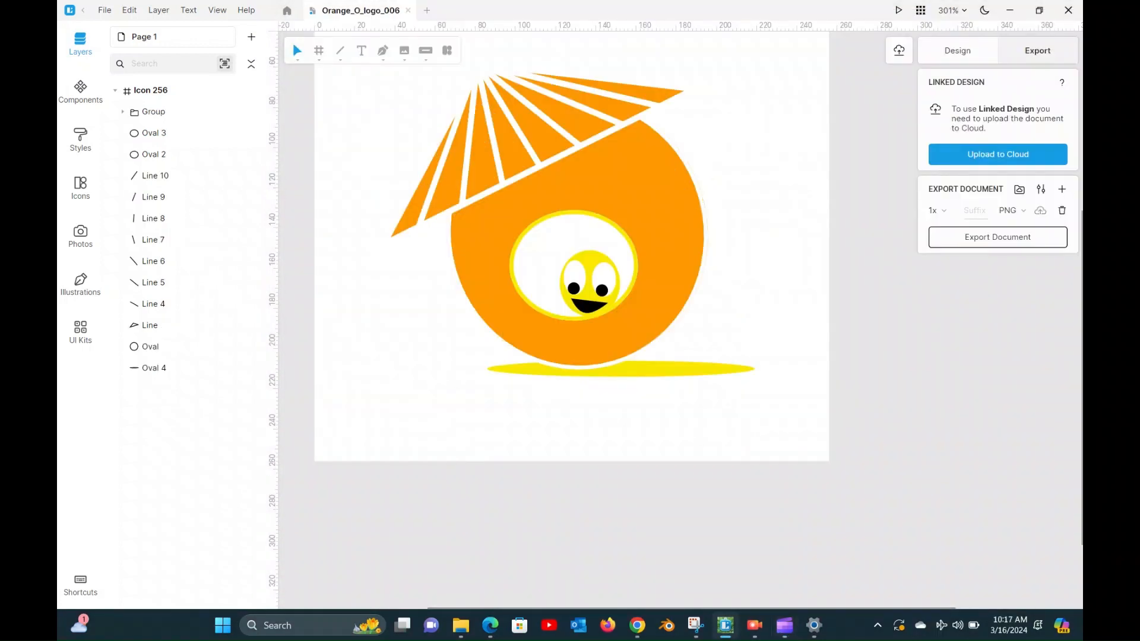
In the Orange_O_logo_006 document, move the smiling yellow character group about 8 px left and export the document as PNG.
click(589, 279)
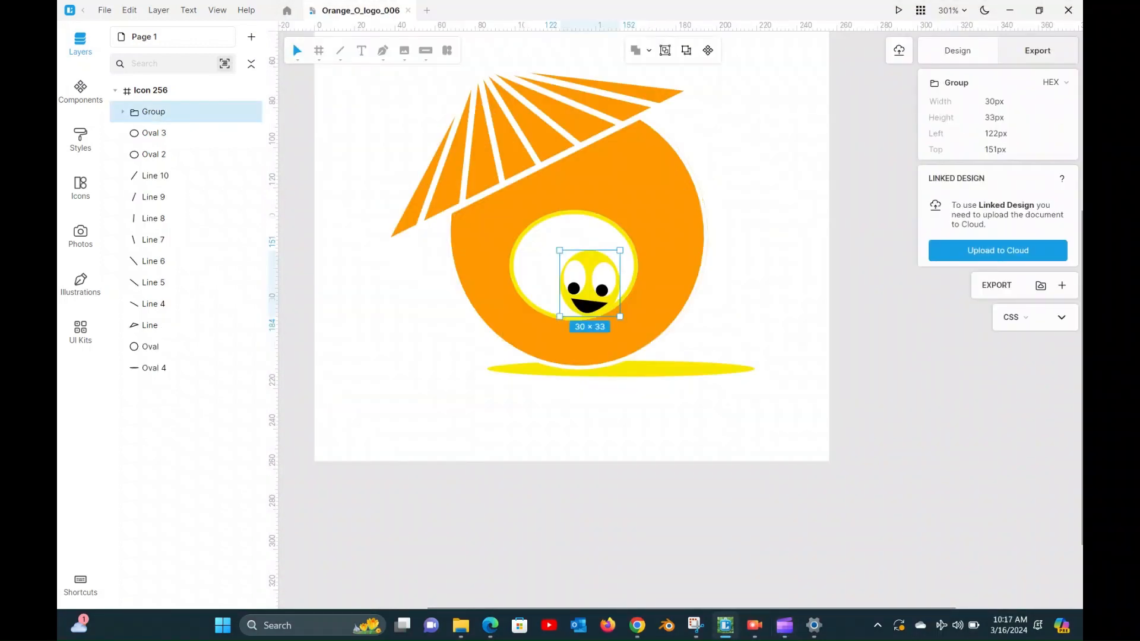
drag(590, 279, 574, 281)
click(870, 261)
click(997, 237)
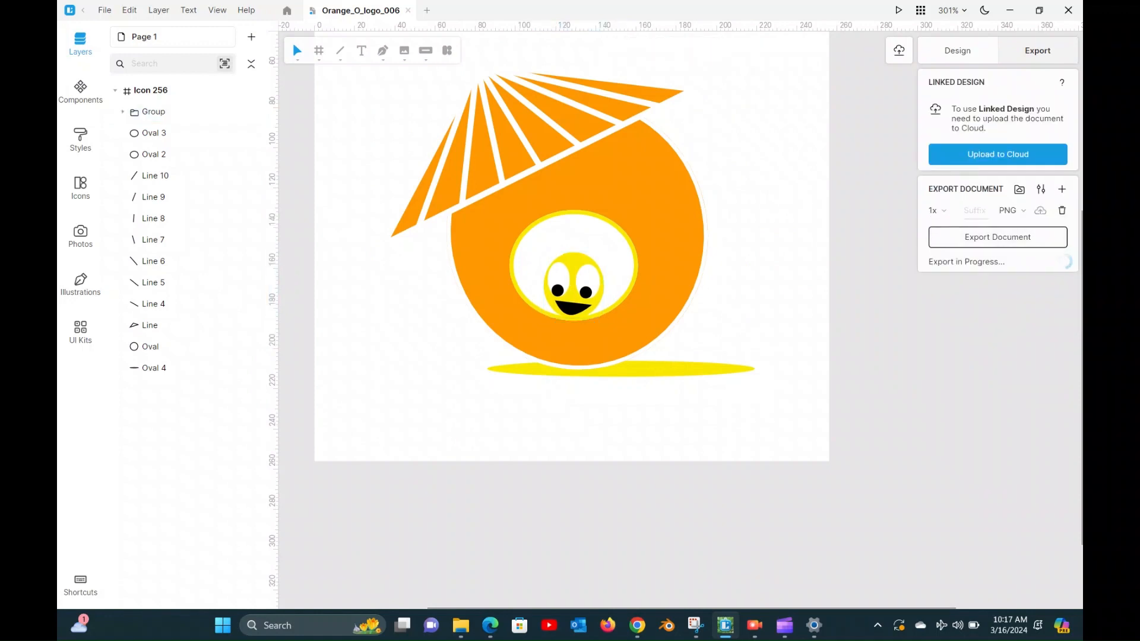
click(476, 415)
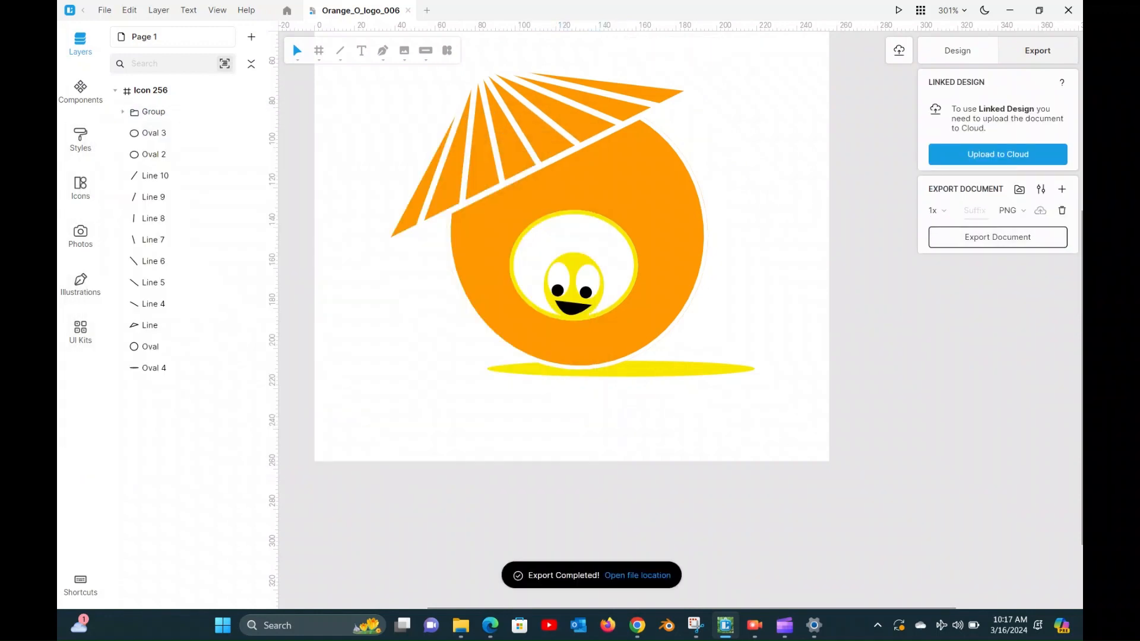
Switch to Clipchamp and import Icon 256_4.png from the nested Page 1 folder.
click(784, 625)
click(400, 85)
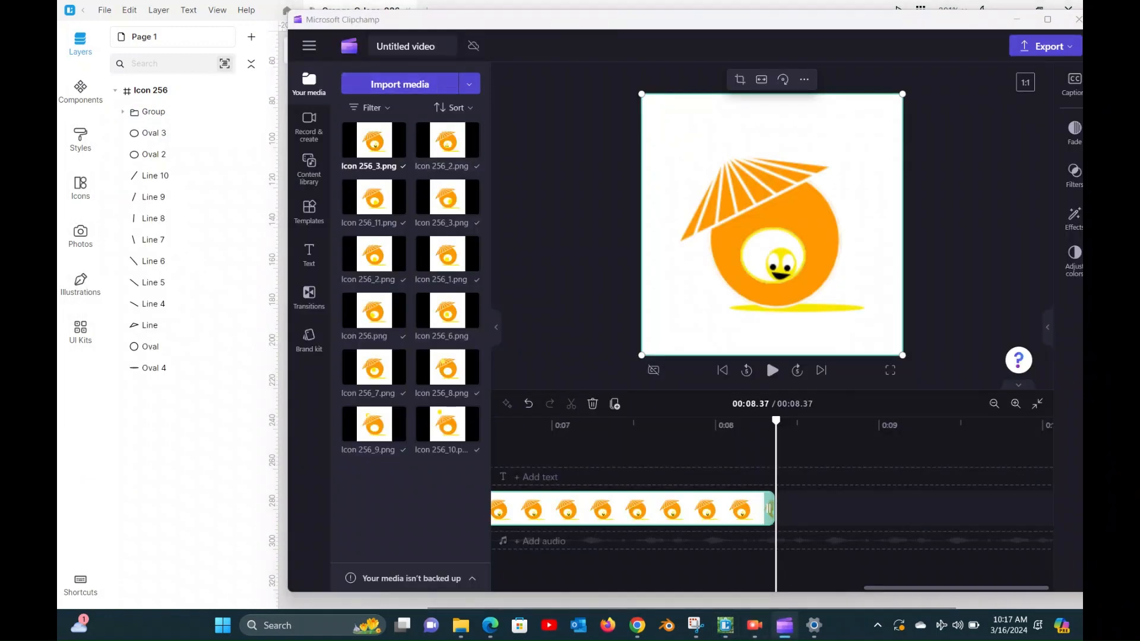
double_click(444, 148)
click(370, 66)
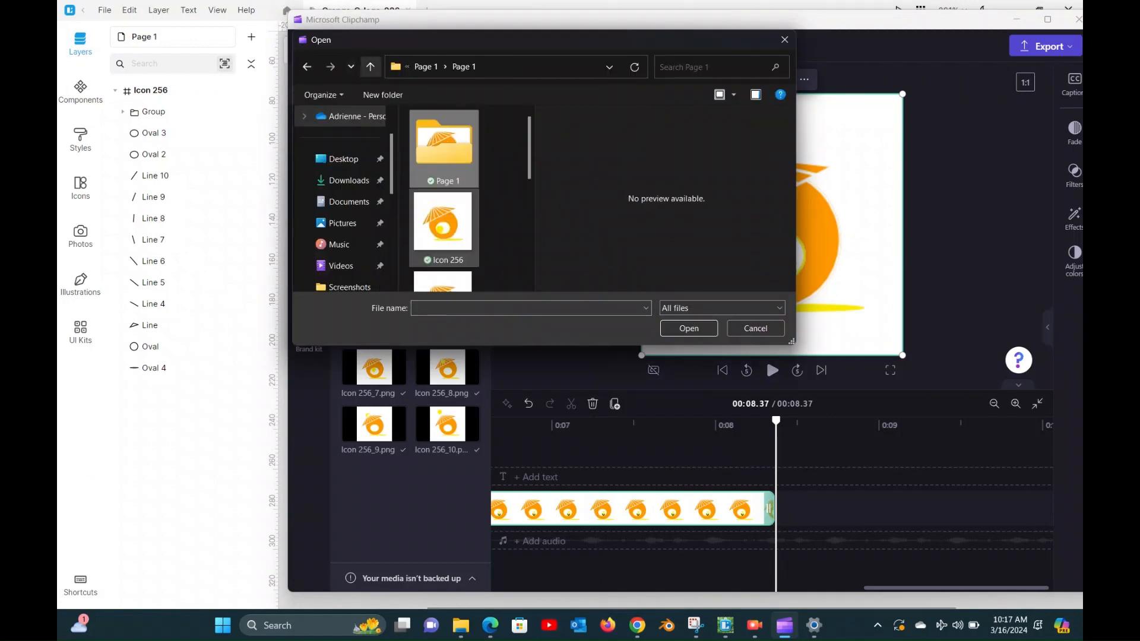
scroll(444, 203, down, 5)
click(444, 248)
click(689, 328)
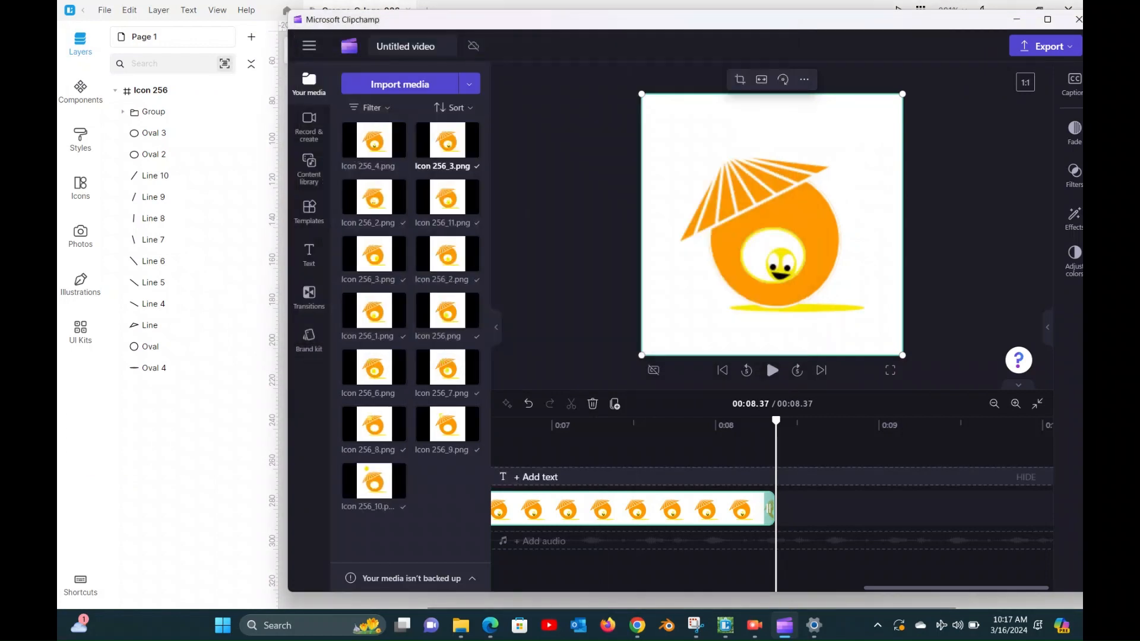
Move the final Icon 256_3.png clip later on the timeline and insert Icon 256_4.png before it.
scroll(671, 509, left, 10)
drag(567, 509, 735, 509)
click(397, 149)
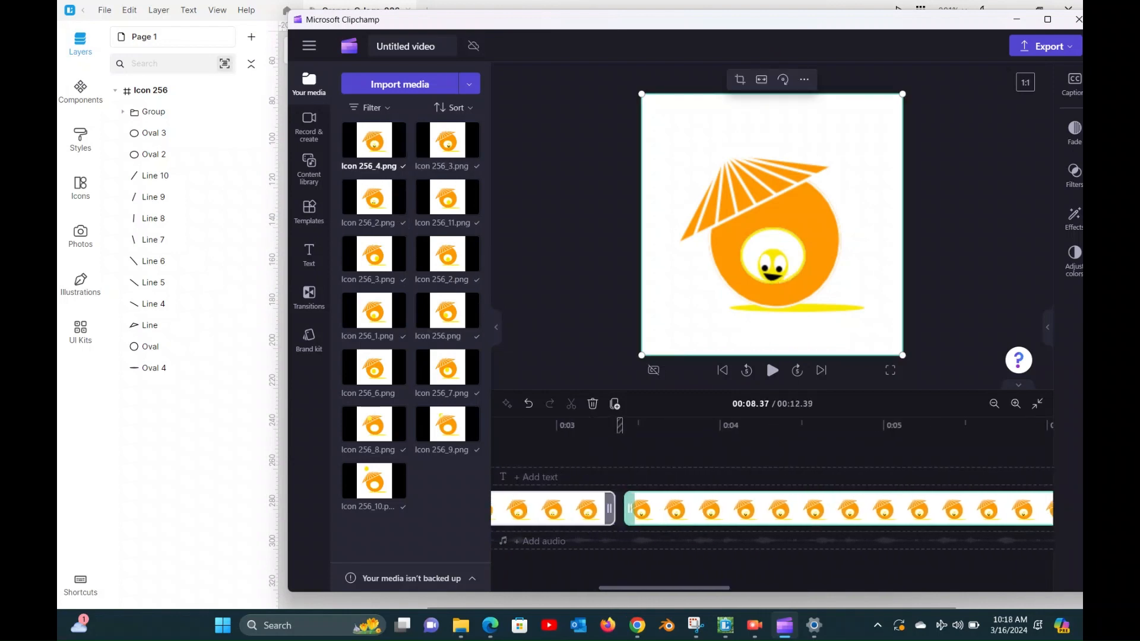
Shorten the two Icon 256_2.png clips to about 0.16 seconds each and place the second directly after the first.
scroll(671, 509, left, 3)
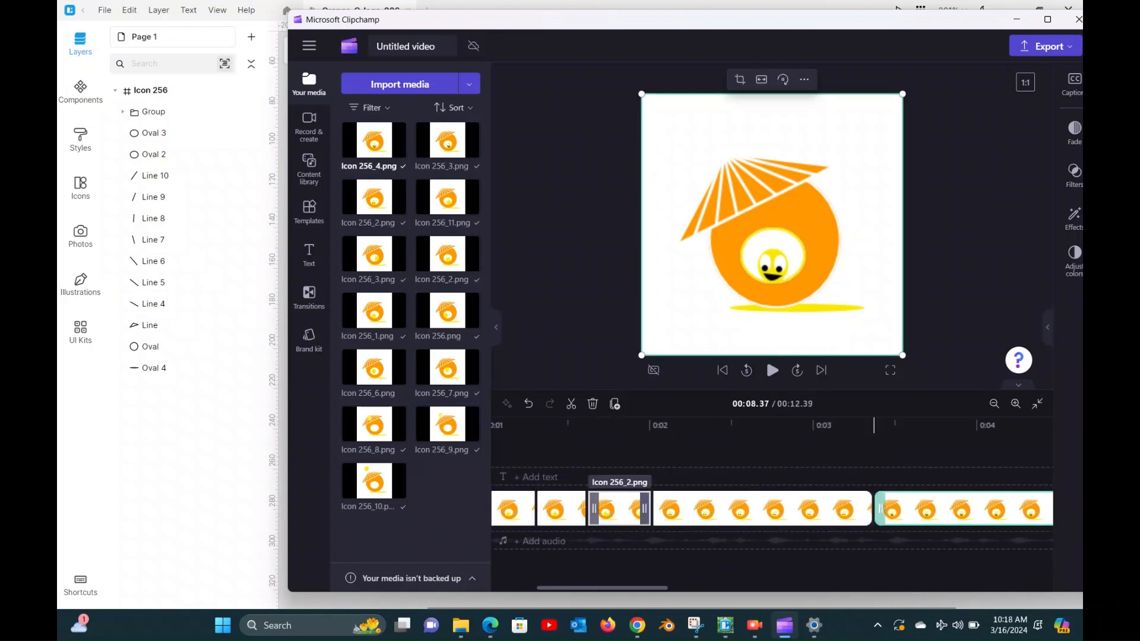
mouse_move(646, 509)
mouse_down()
mouse_move(566, 509)
mouse_move(621, 509)
mouse_up()
scroll(611, 509, left, 1)
scroll(607, 509, left, 1)
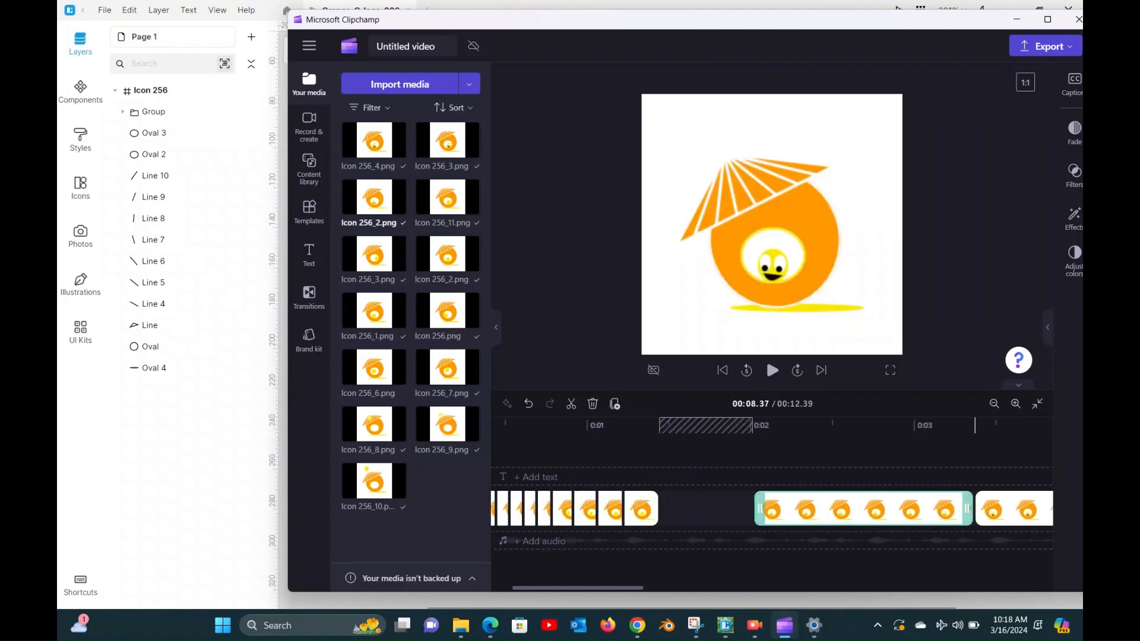
drag(790, 509, 686, 509)
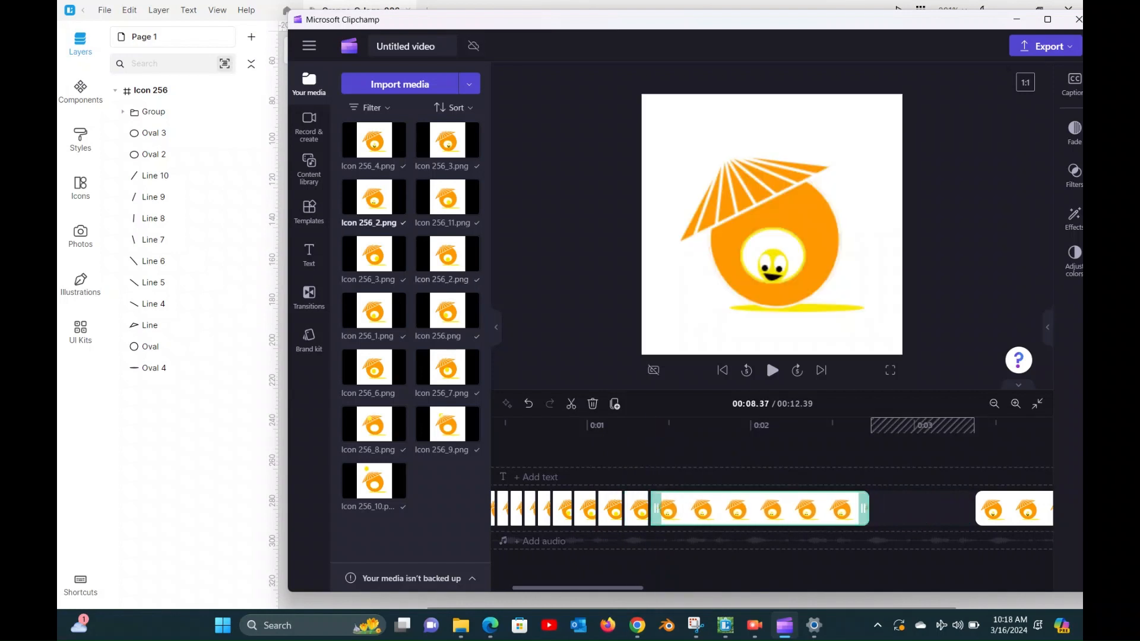
drag(864, 509, 673, 509)
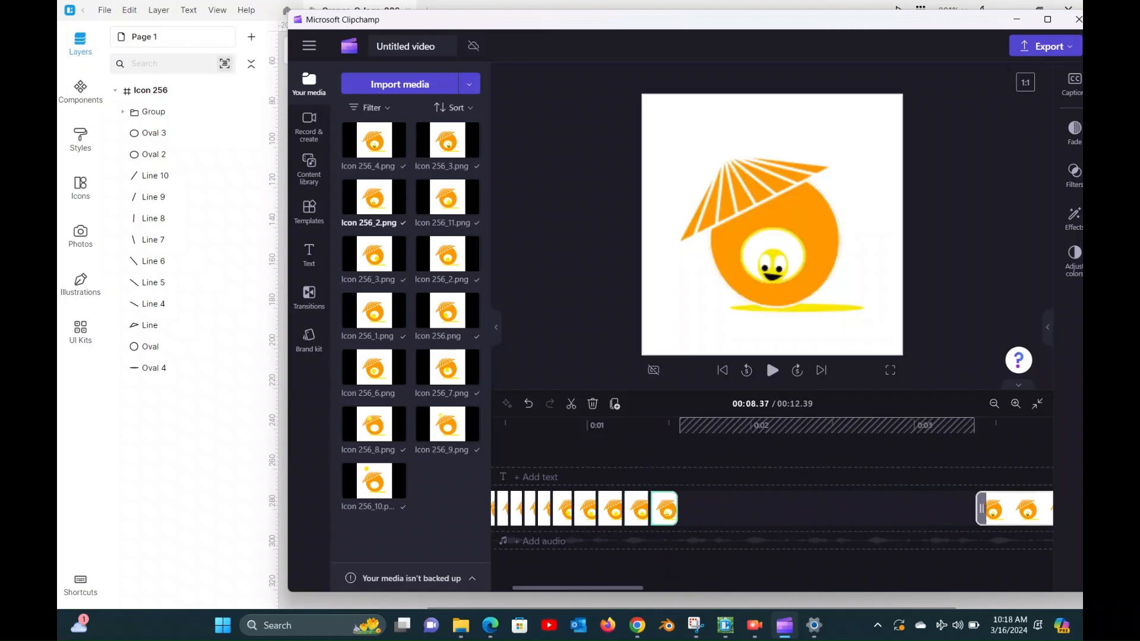
Move the Icon 256_4.png clip against the preceding clip and trim it to about 0.12 seconds.
drag(1009, 509, 712, 509)
scroll(877, 509, right, 8)
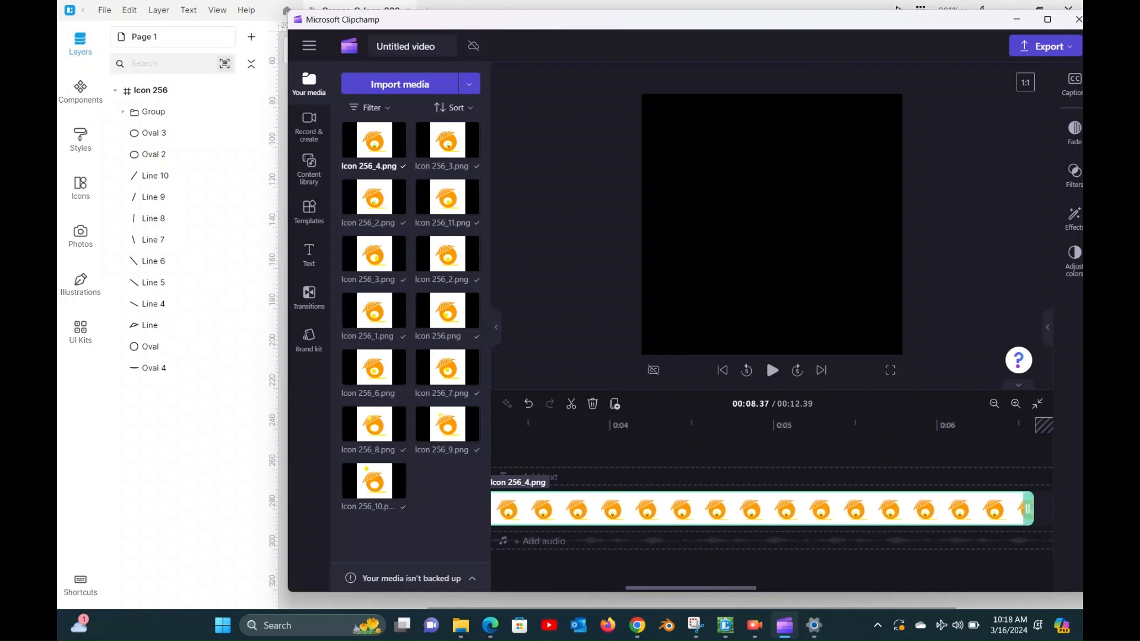
drag(1028, 509, 713, 509)
scroll(713, 509, left, 2)
drag(834, 509, 621, 509)
Place the final Icon 256_3.png clip, trimmed to about 0.22 seconds, directly after Icon 256_4.png and play the animation from the start.
scroll(621, 509, right, 14)
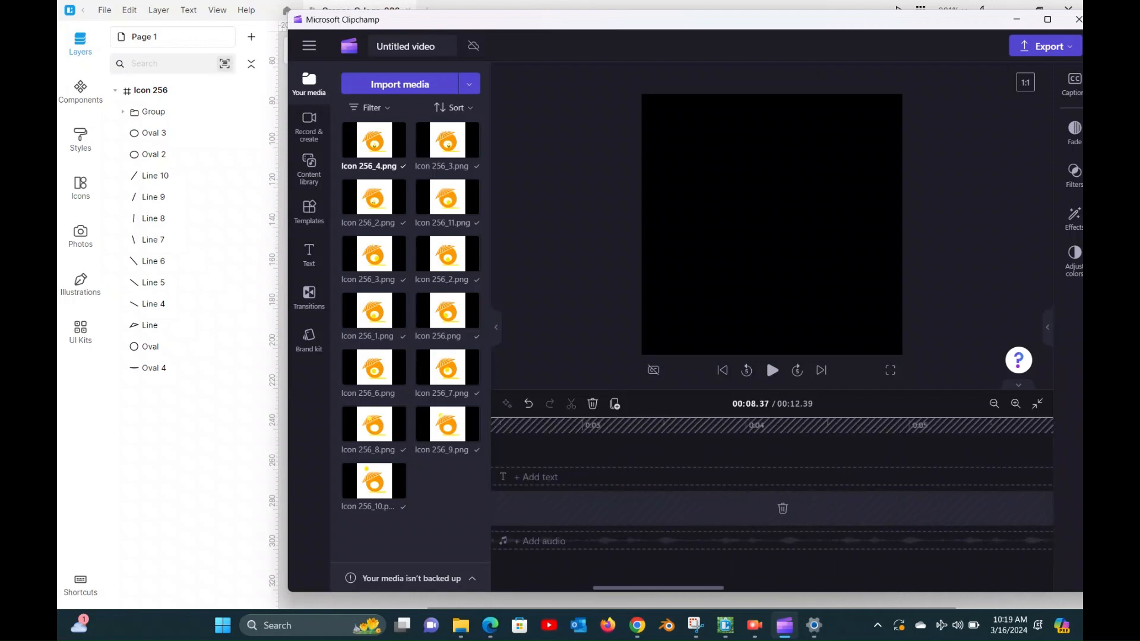
drag(1009, 509, 653, 509)
scroll(680, 509, left, 3)
click(602, 509)
drag(766, 509, 534, 509)
key(Home)
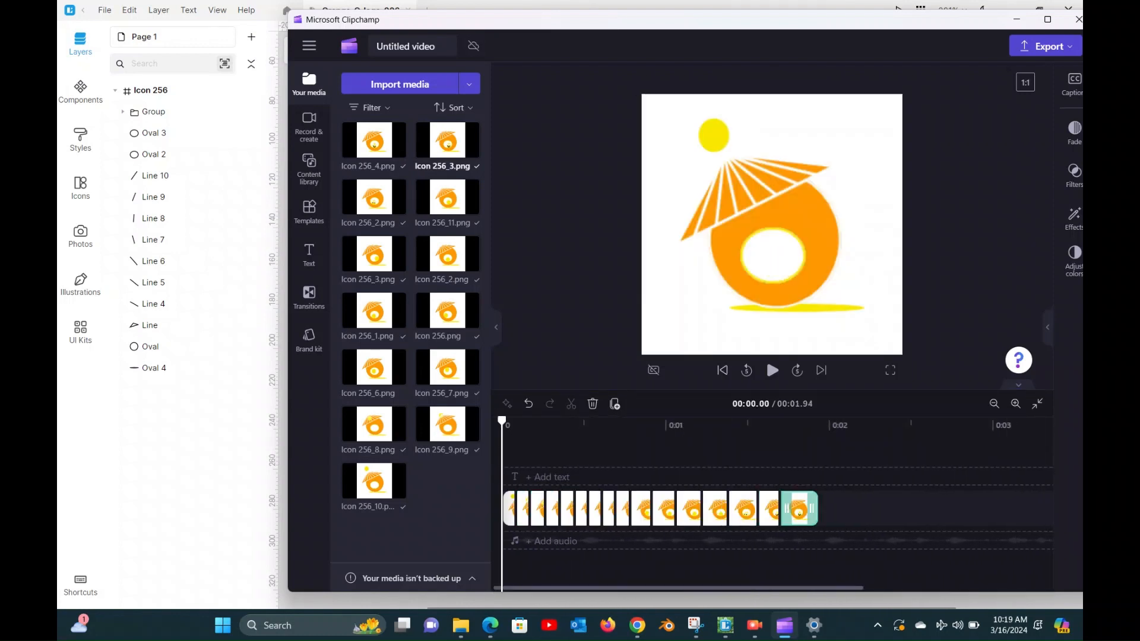
key(space)
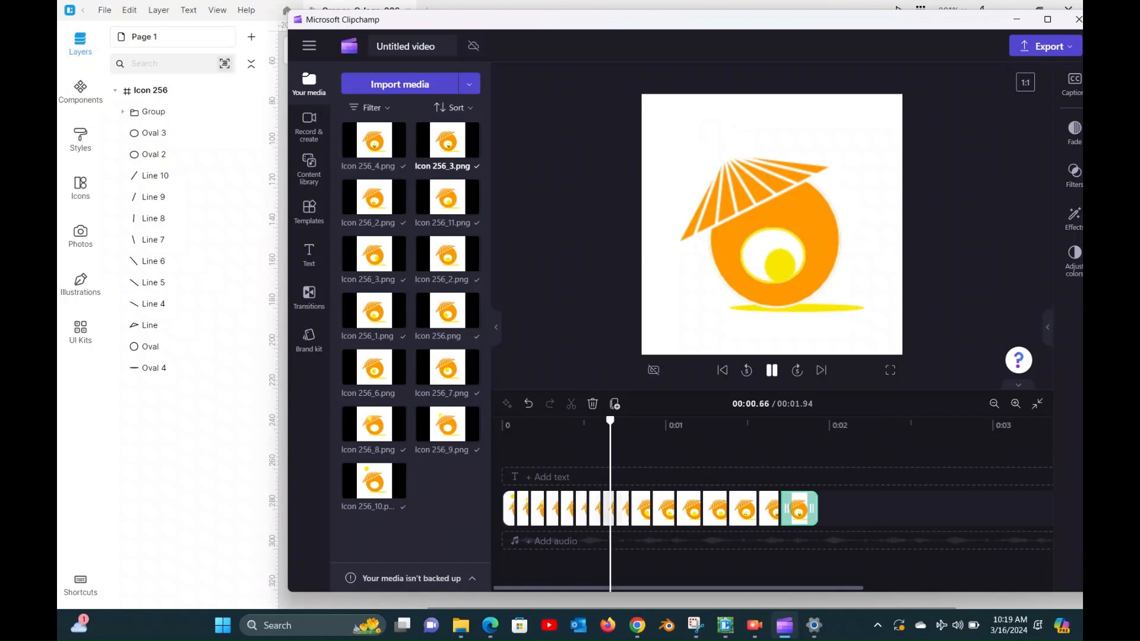
key(space)
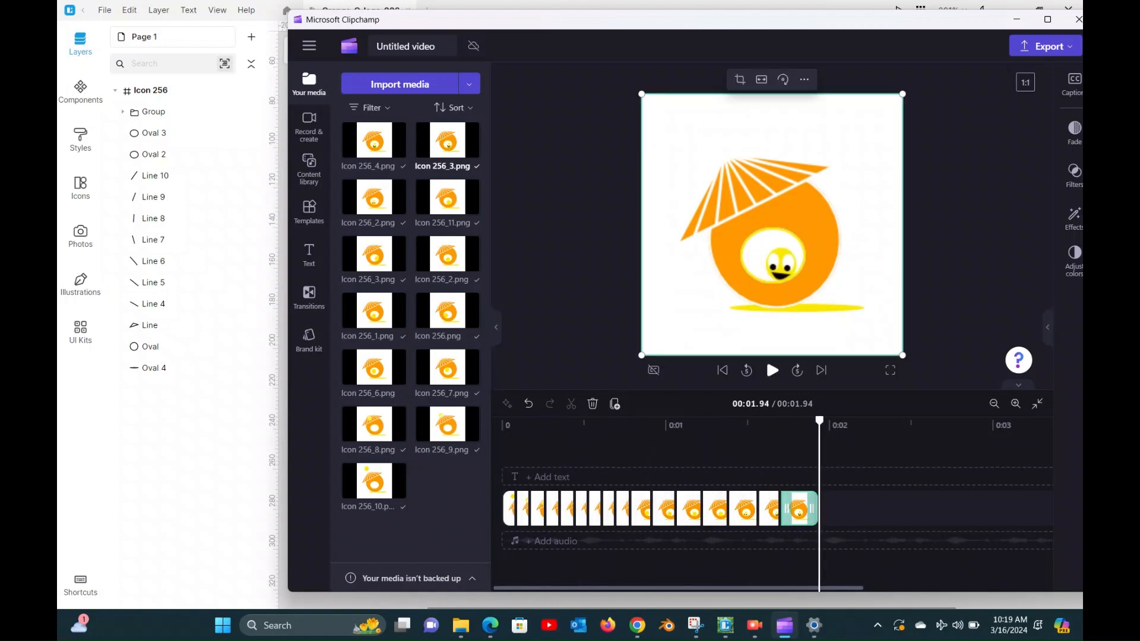
key(space)
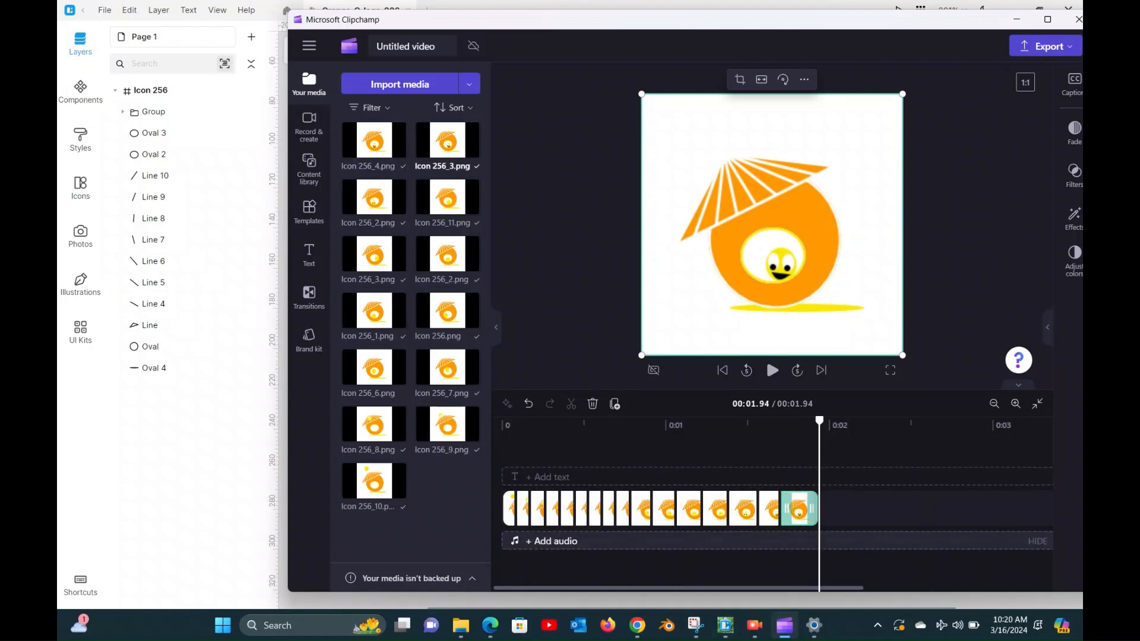
Open the sound effects library and browse the Everyday sounds collection, previewing effects for the animation.
click(534, 541)
click(468, 419)
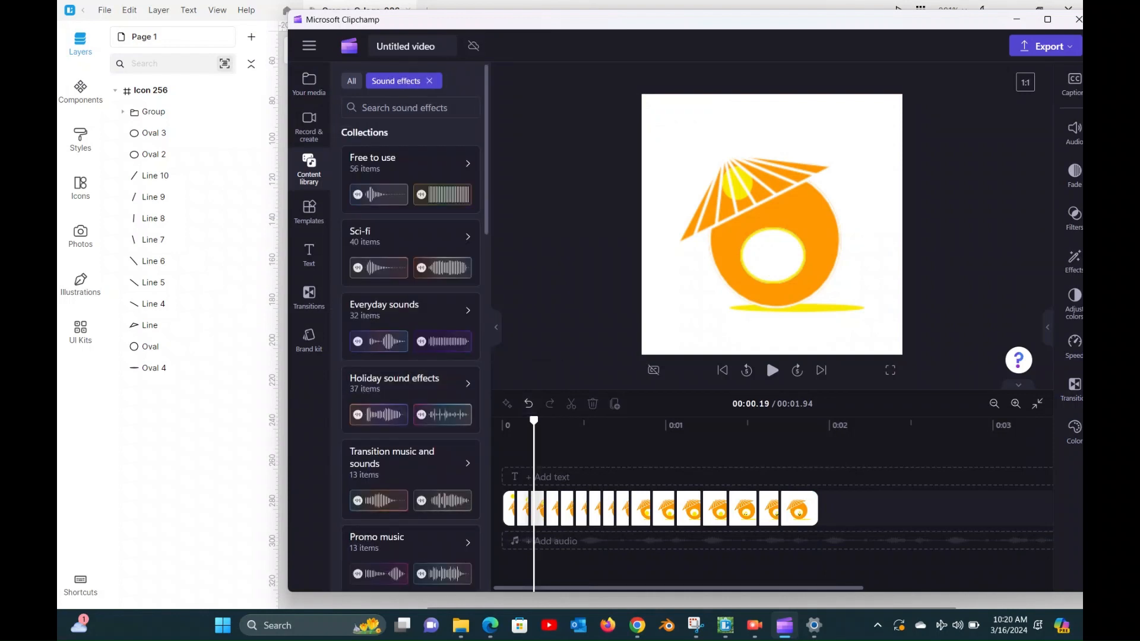
click(409, 308)
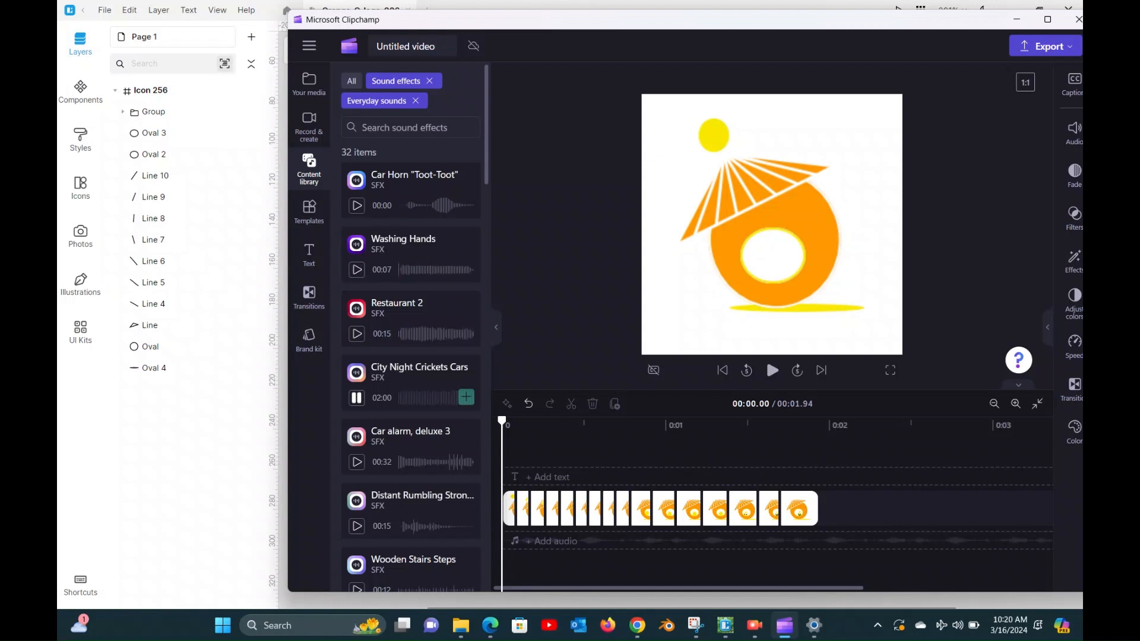
scroll(412, 377, down, 2)
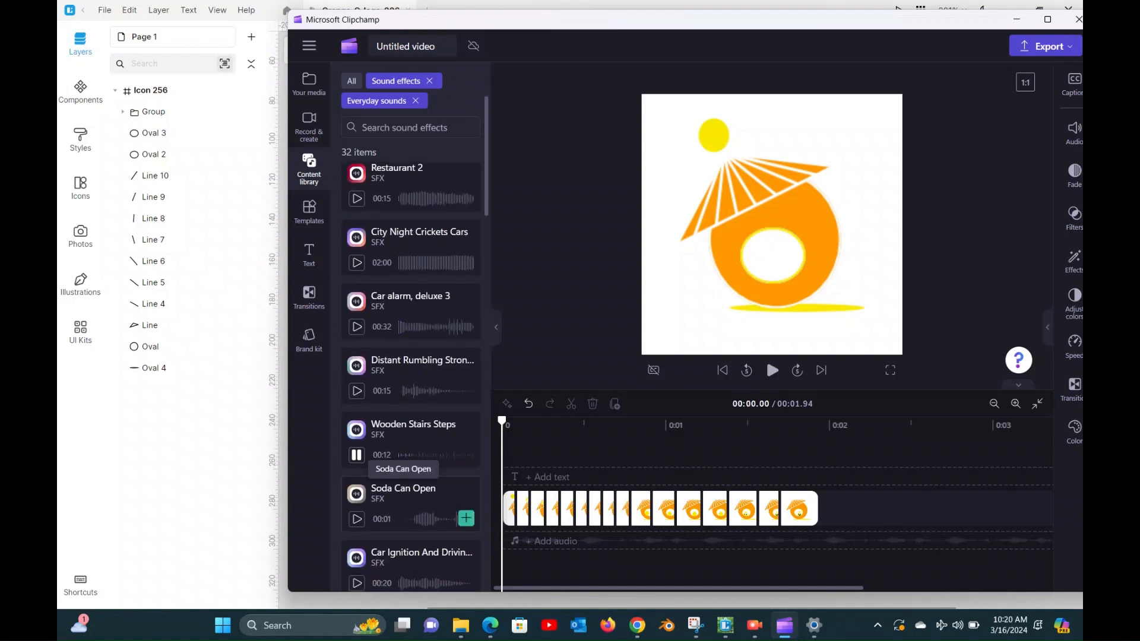
scroll(466, 514, down, 6)
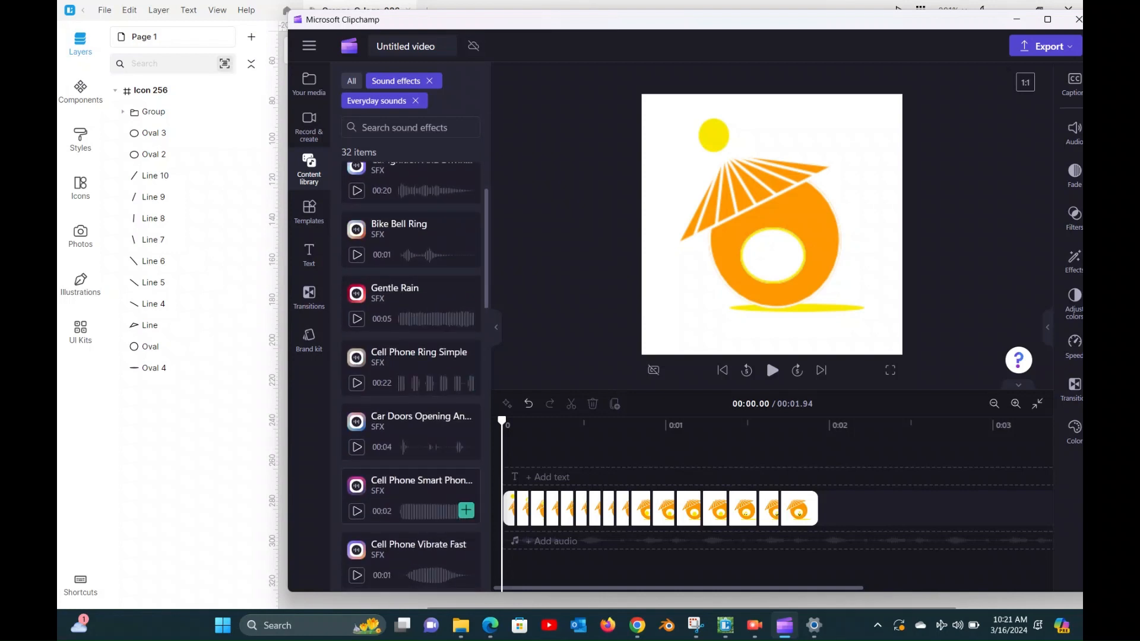
scroll(466, 511, down, 6)
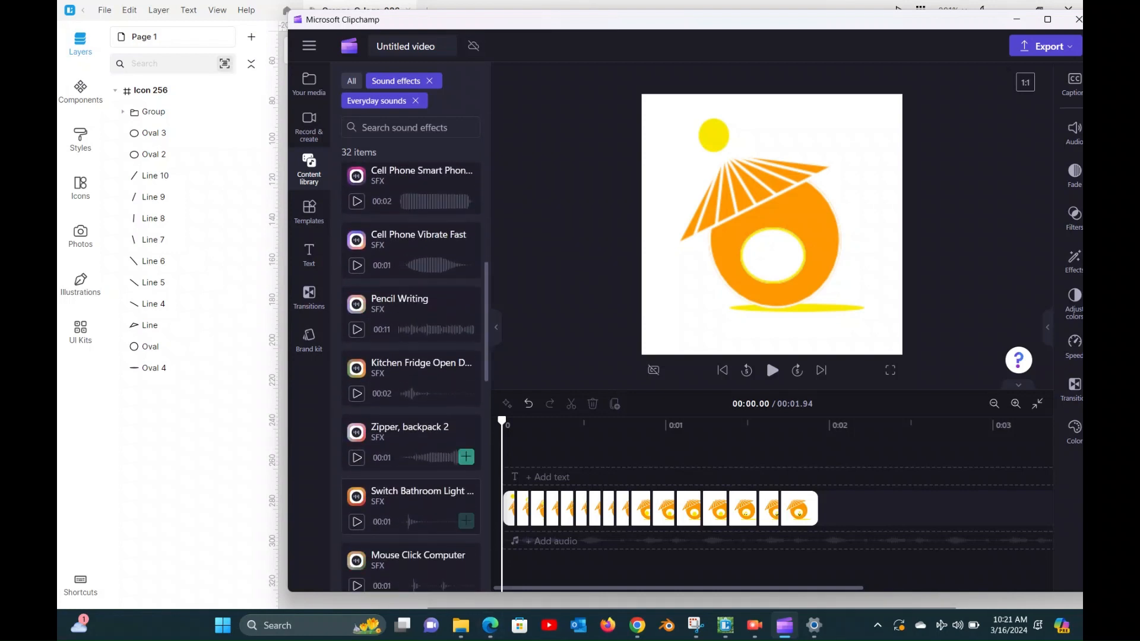
scroll(466, 428, down, 3)
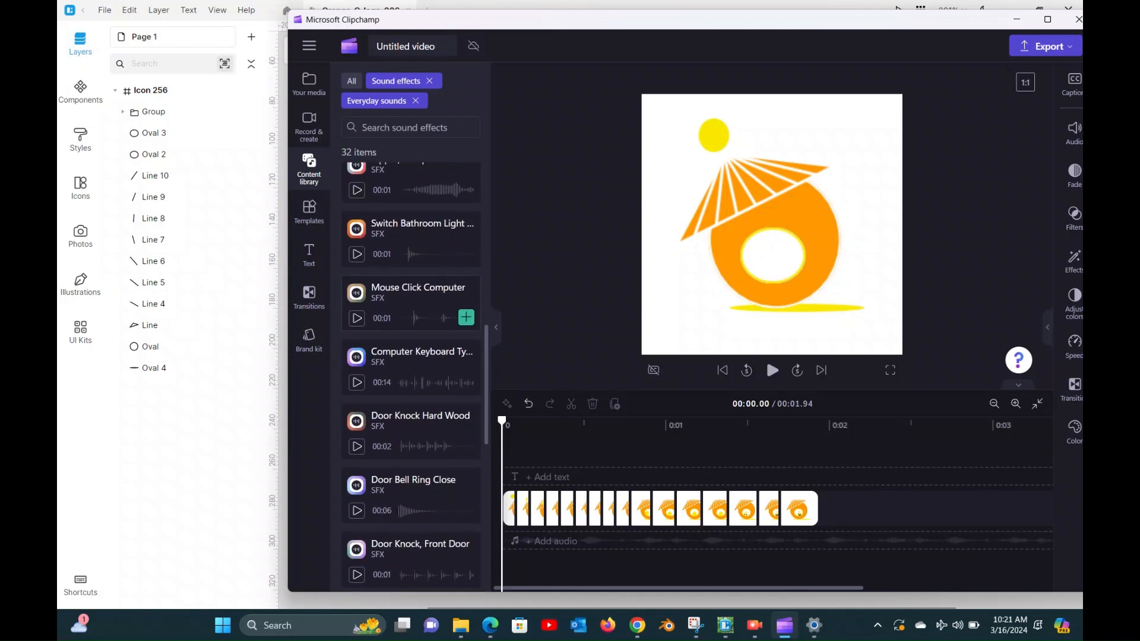
scroll(416, 451, down, 4)
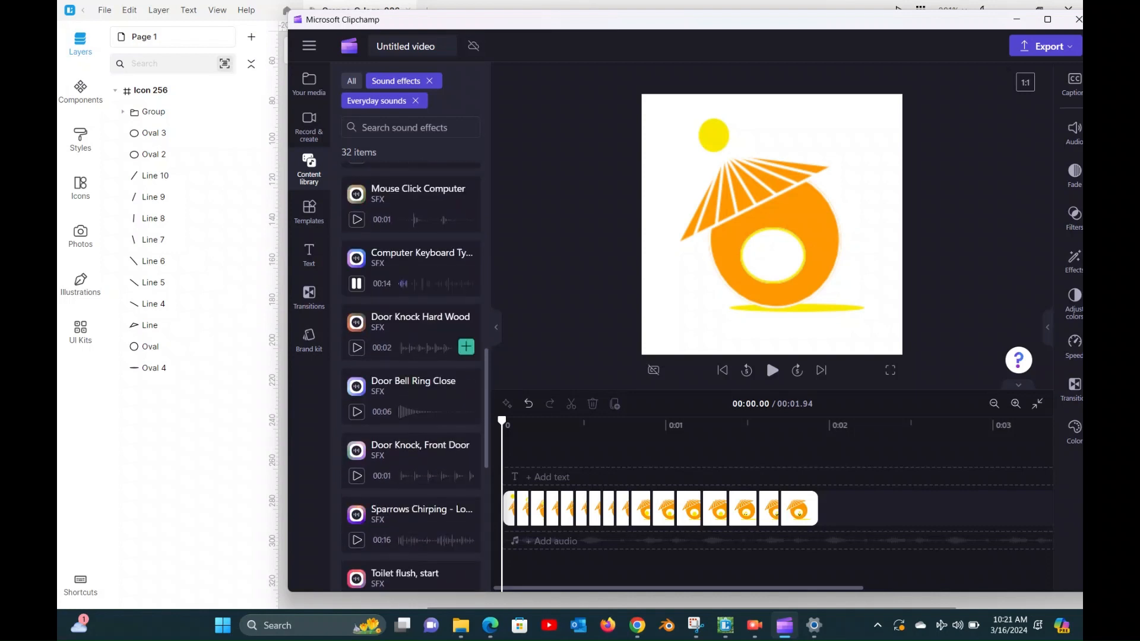
scroll(466, 486, down, 4)
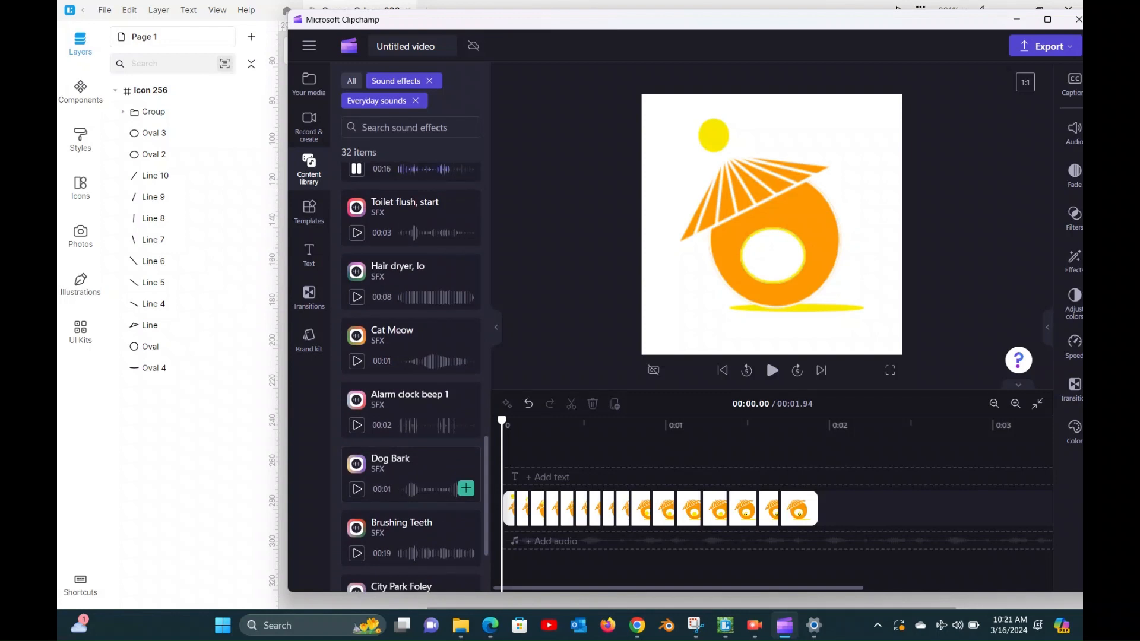
scroll(411, 374, down, 3)
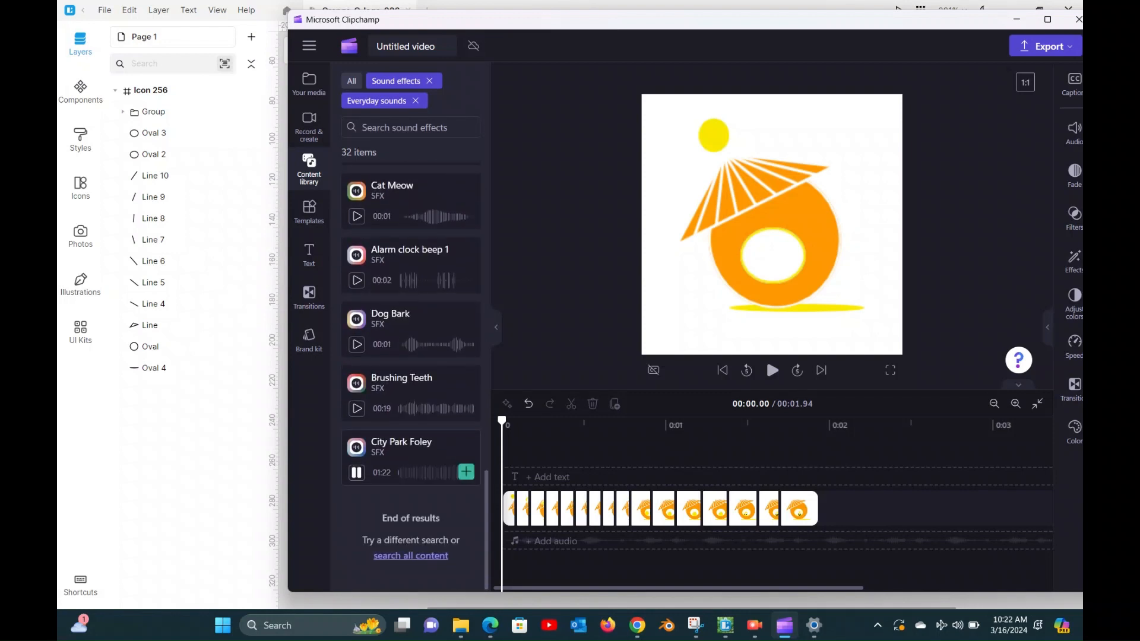
scroll(467, 472, up, 20)
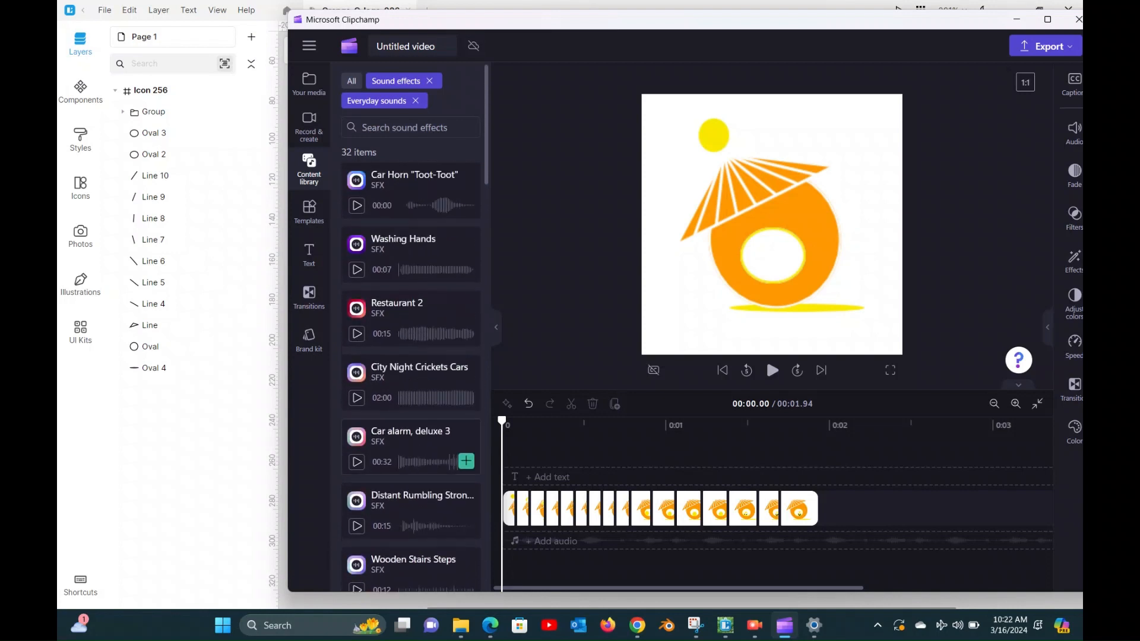
Switch to the Free to use sound effects collection and add Flash Whoosh Swoosh 3 to the audio track twice.
click(415, 101)
scroll(411, 178, down, 1)
click(411, 169)
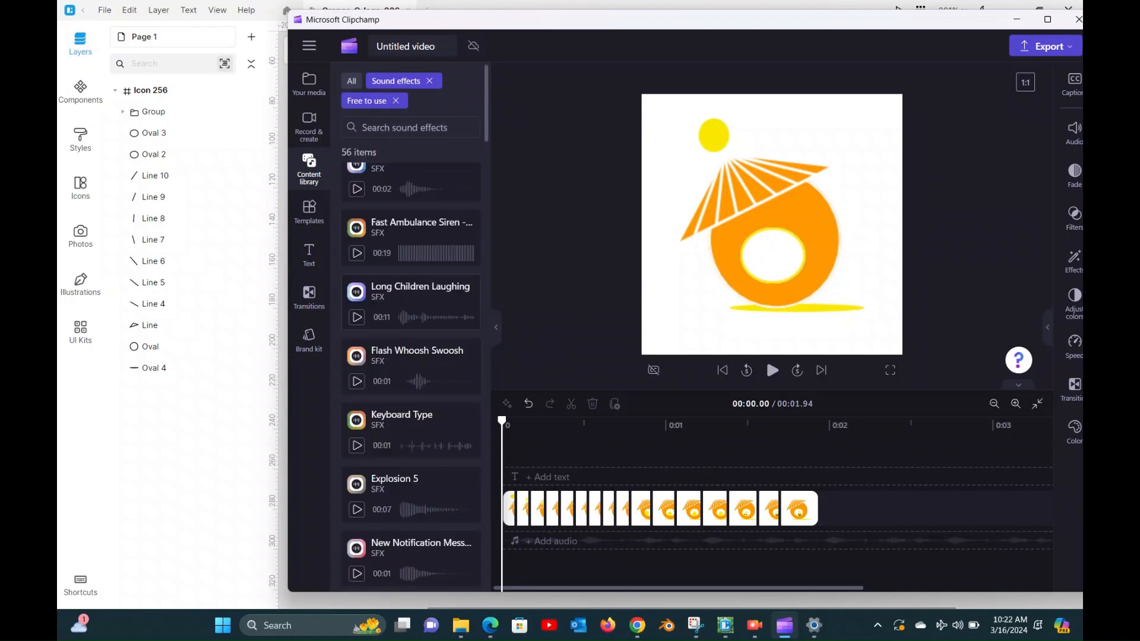
scroll(411, 343, up, 1)
scroll(466, 386, down, 4)
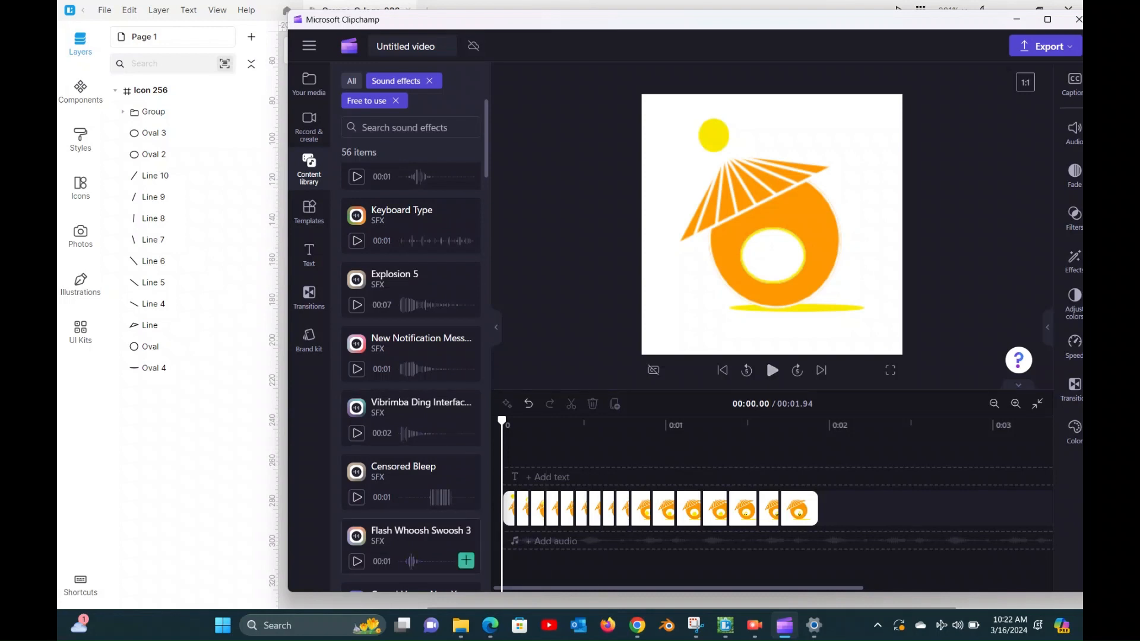
click(466, 561)
click(466, 561)
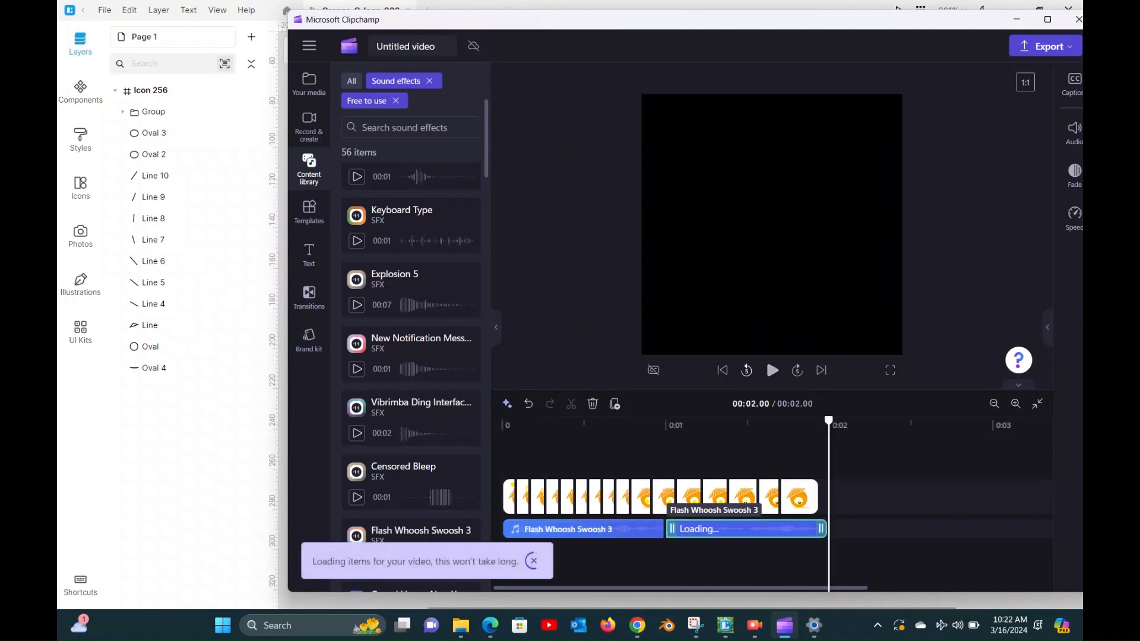
Replace the second Flash Whoosh Swoosh 3 clip with the New Notification Message Alert 4 effect, placed directly after the first.
key(space)
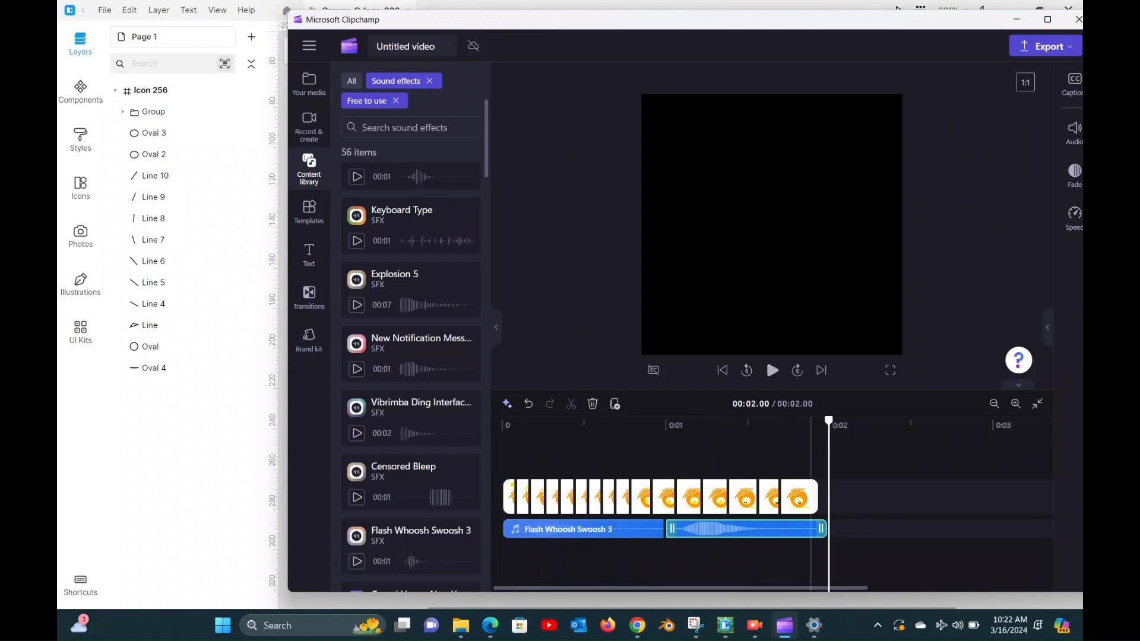
click(593, 404)
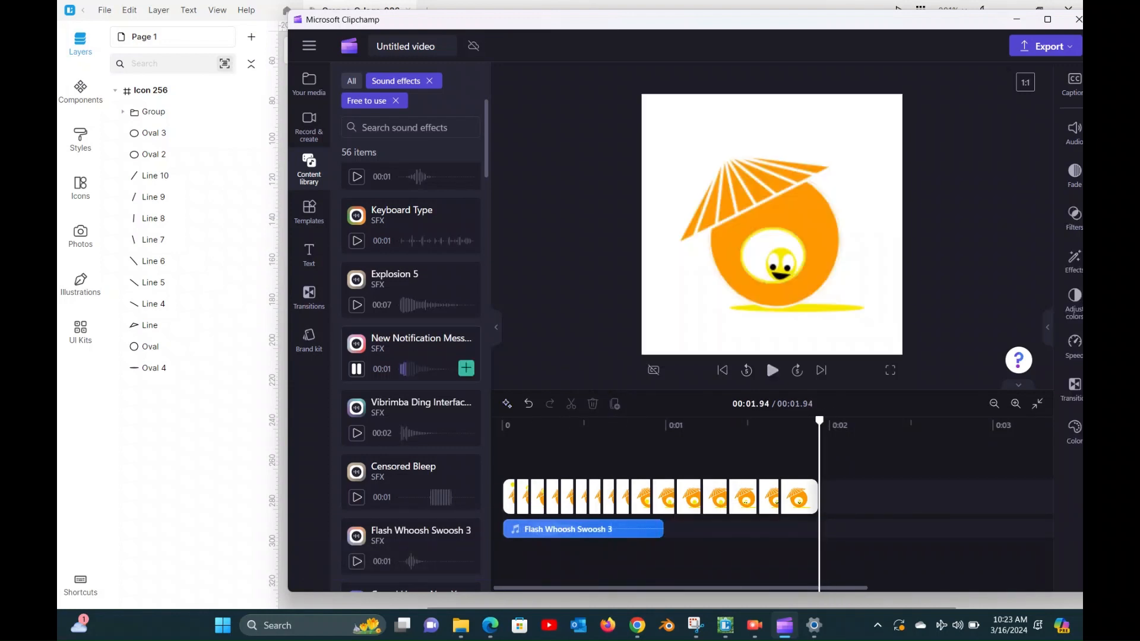
drag(820, 421, 663, 421)
click(466, 369)
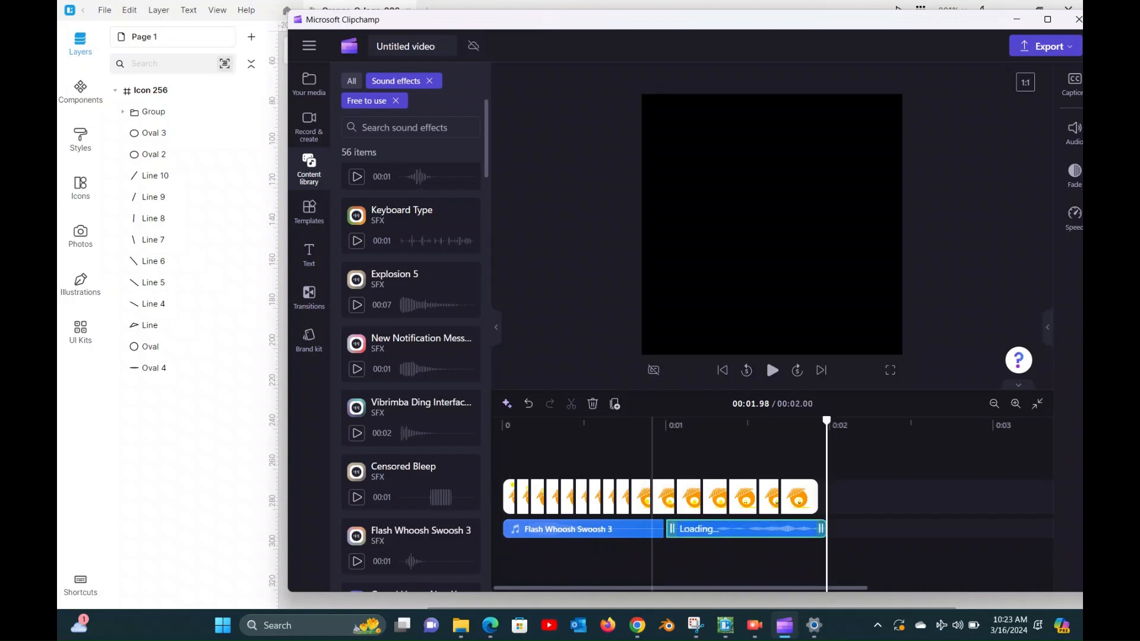
key(space)
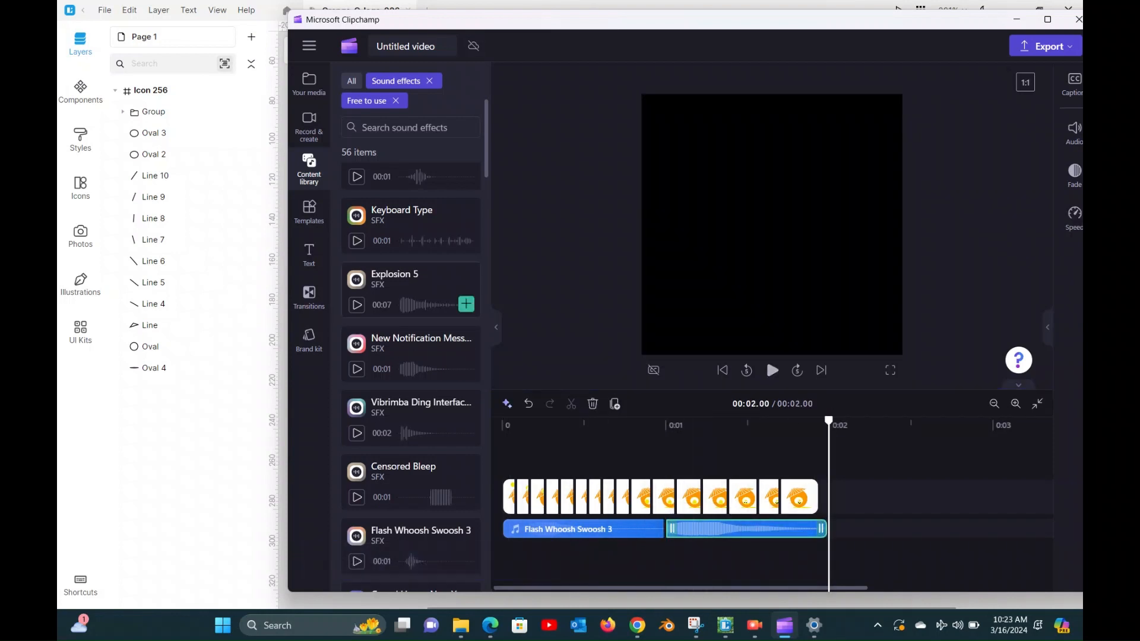
key(space)
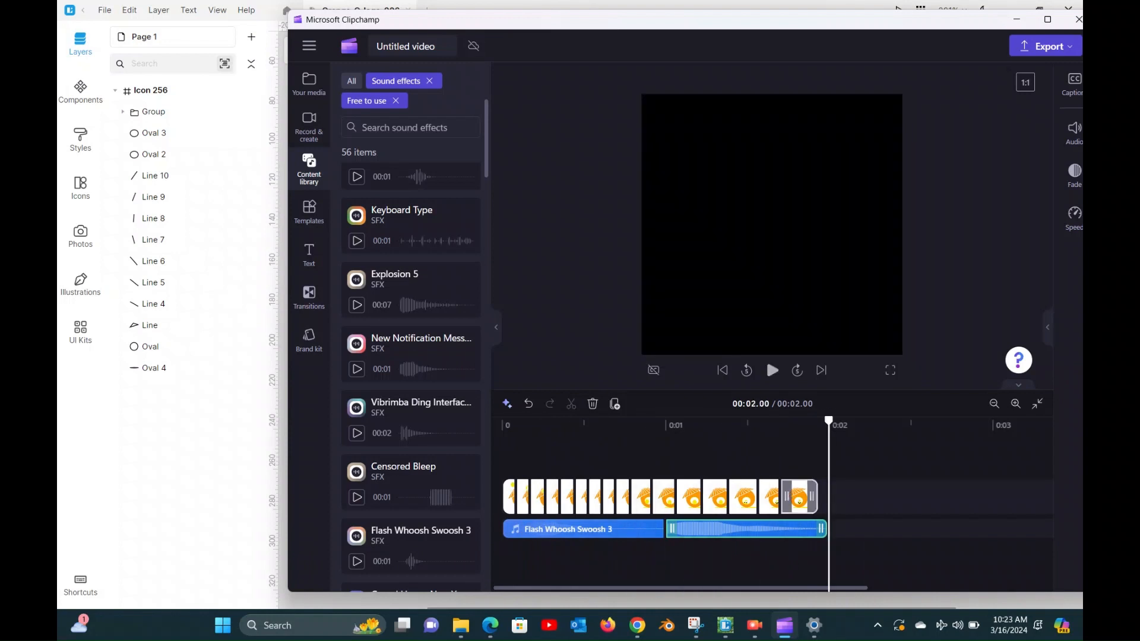
Extend the last image clip to end at about 2.33 seconds and play the animation from the start.
click(812, 496)
drag(812, 497, 876, 496)
click(722, 370)
click(772, 370)
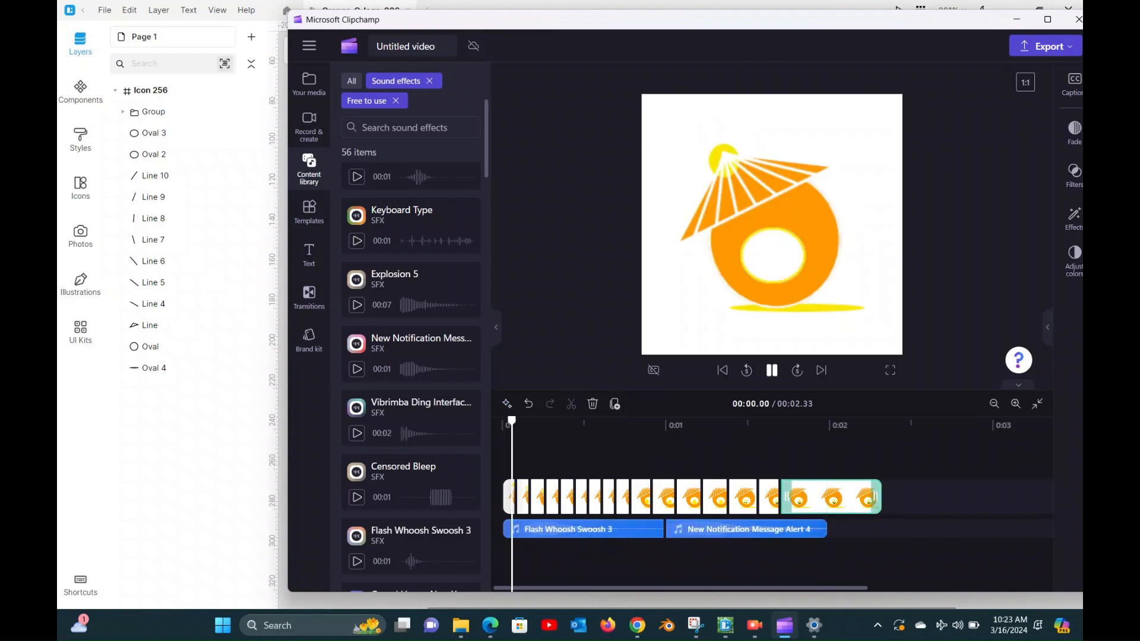
click(772, 370)
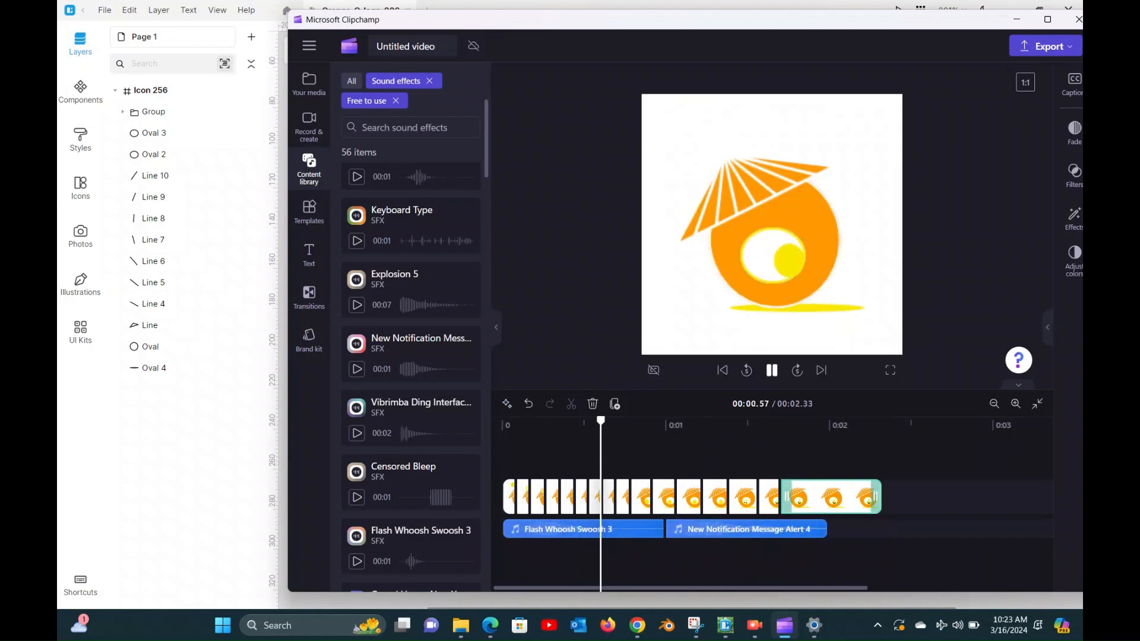
click(772, 370)
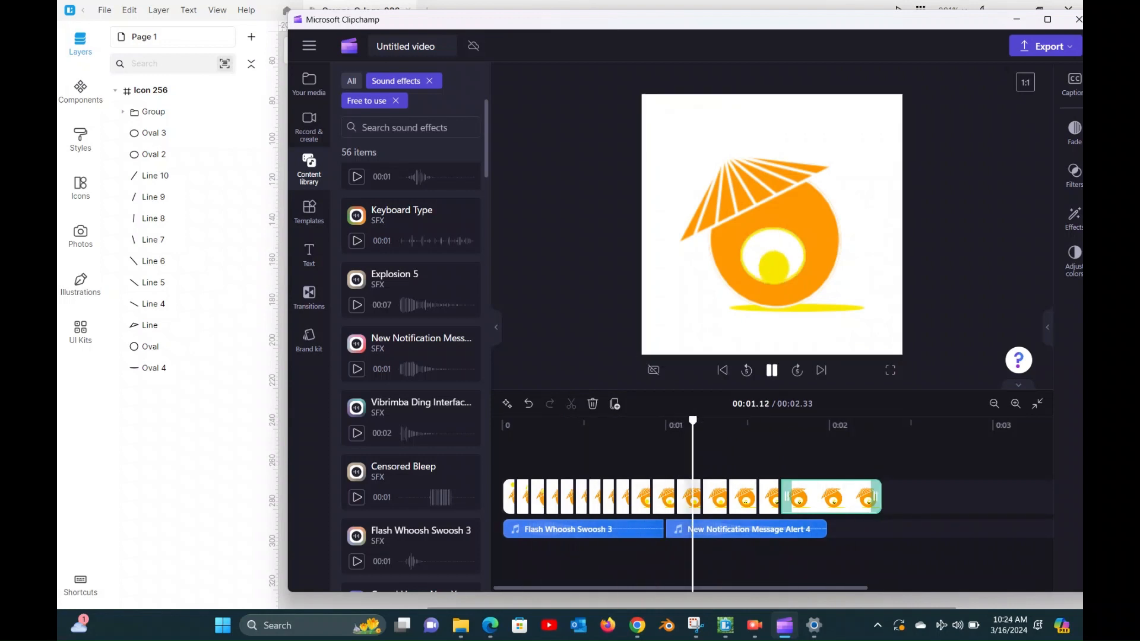
Export the finished animation as a GIF.
click(1045, 46)
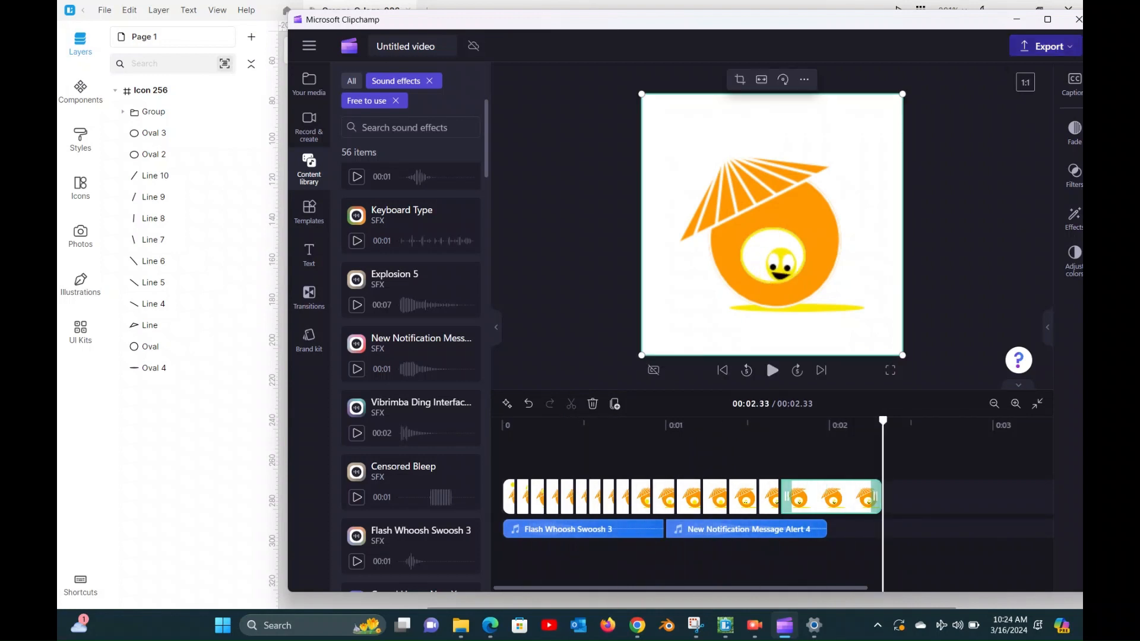
click(888, 249)
click(598, 346)
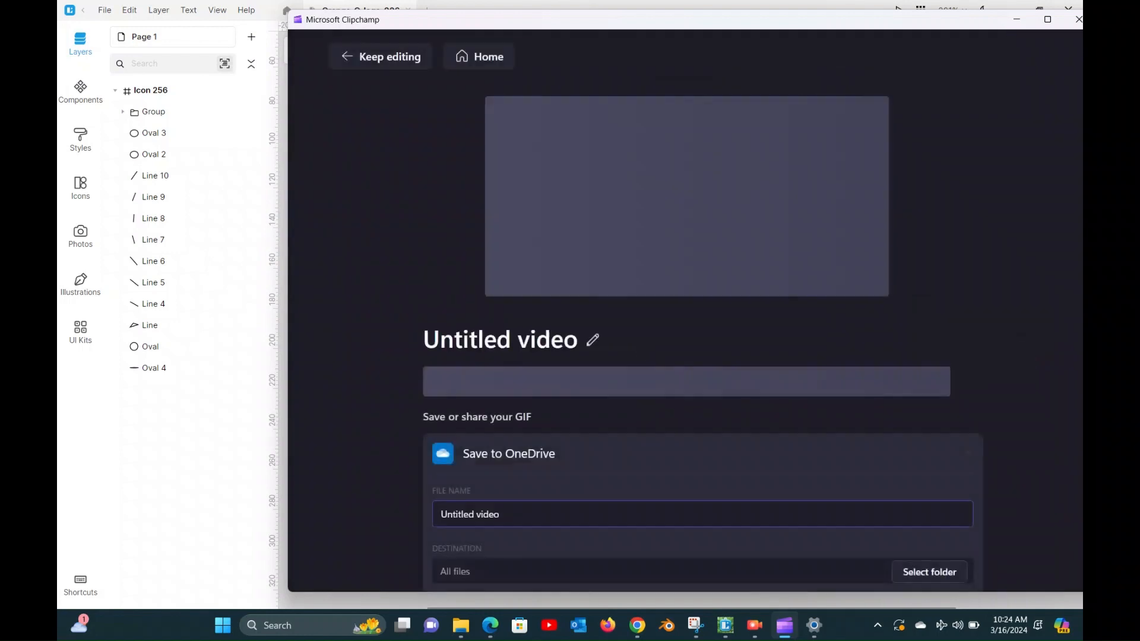